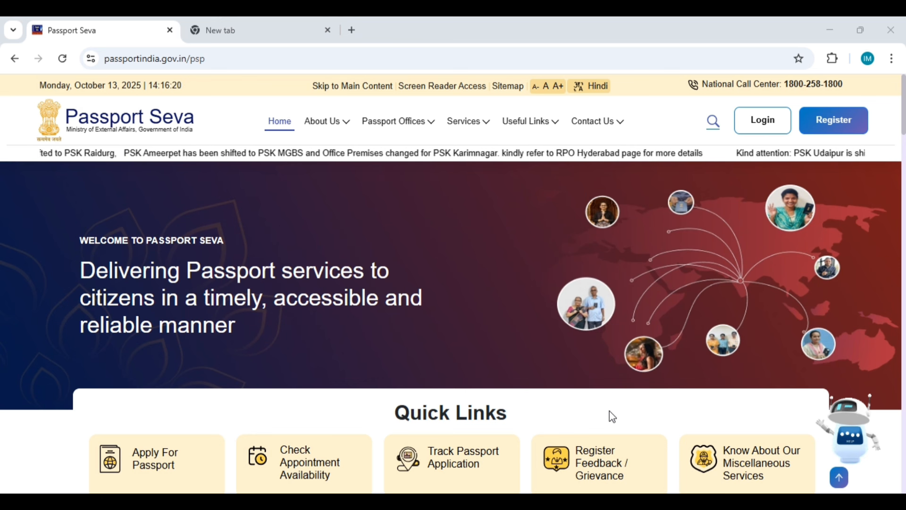
Step: In the new tab, search Google for 'passport seva' using the recent-search suggestion
{"action": "left_click", "coordinate": [292, 23]}
{"action": "left_click", "coordinate": [364, 291]}
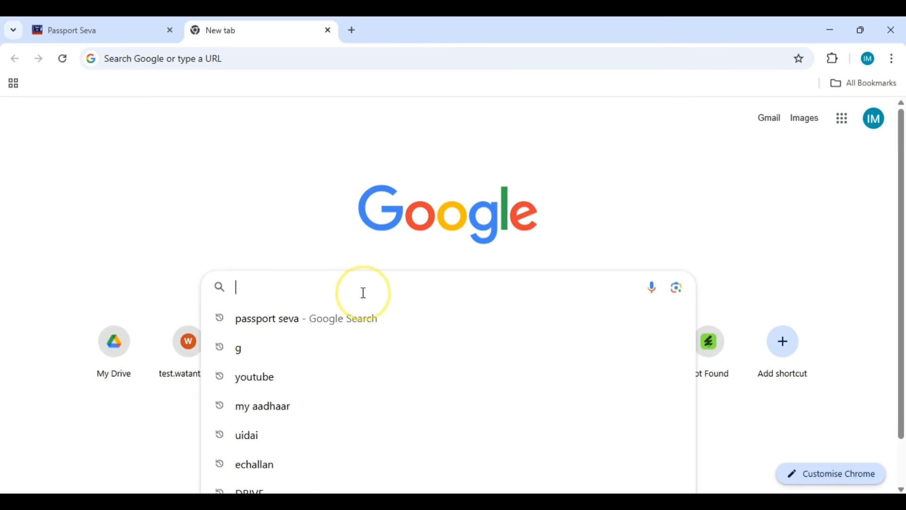
{"action": "left_click", "coordinate": [282, 324]}
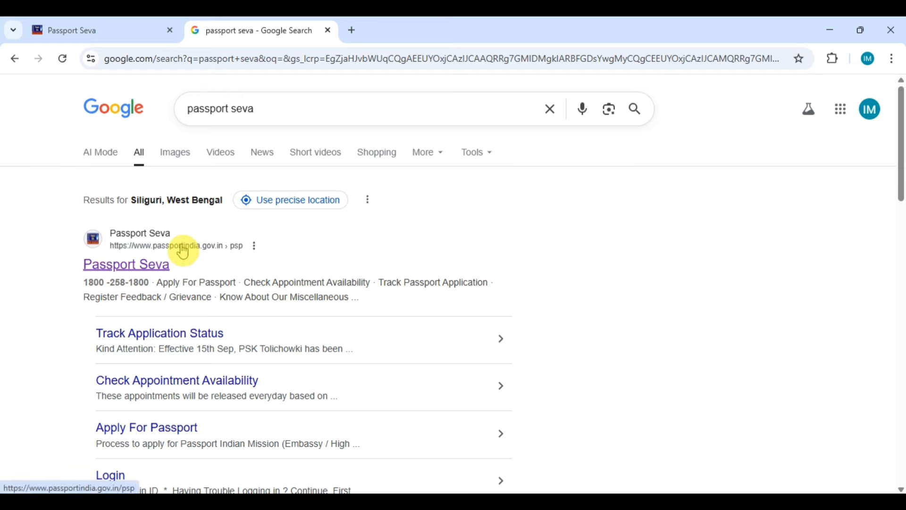
Step: Open the official Passport Seva result and close the Tatkaal Advisory popup
{"action": "left_click", "coordinate": [142, 255]}
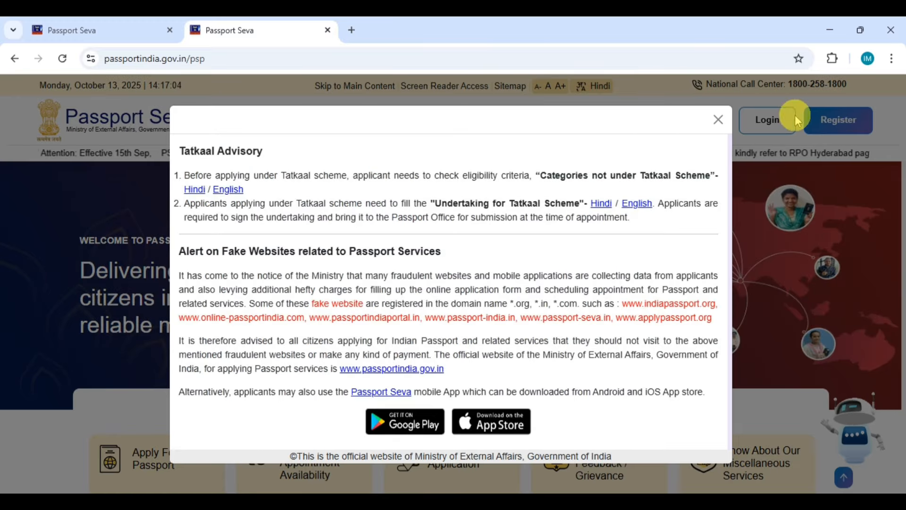
{"action": "left_click", "coordinate": [716, 122]}
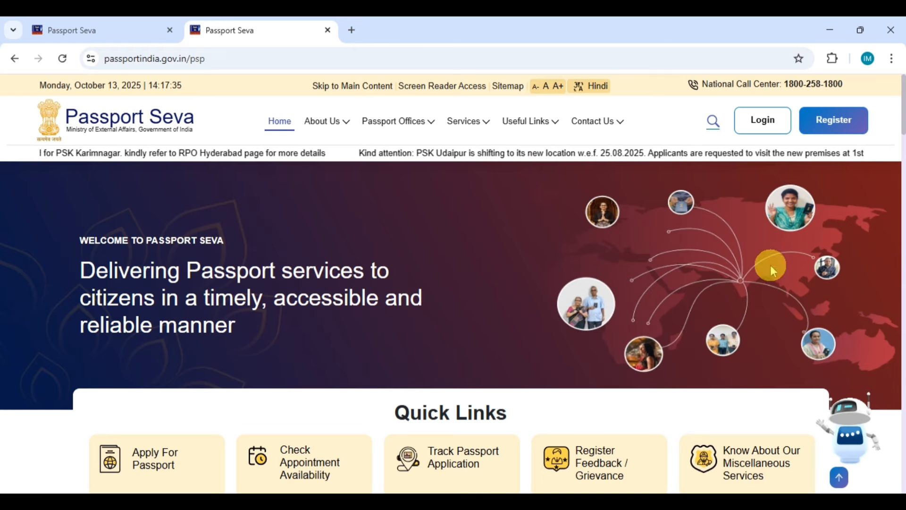
Step: Start a new user registration at a Passport Office and select Kolkata
{"action": "left_click", "coordinate": [824, 135]}
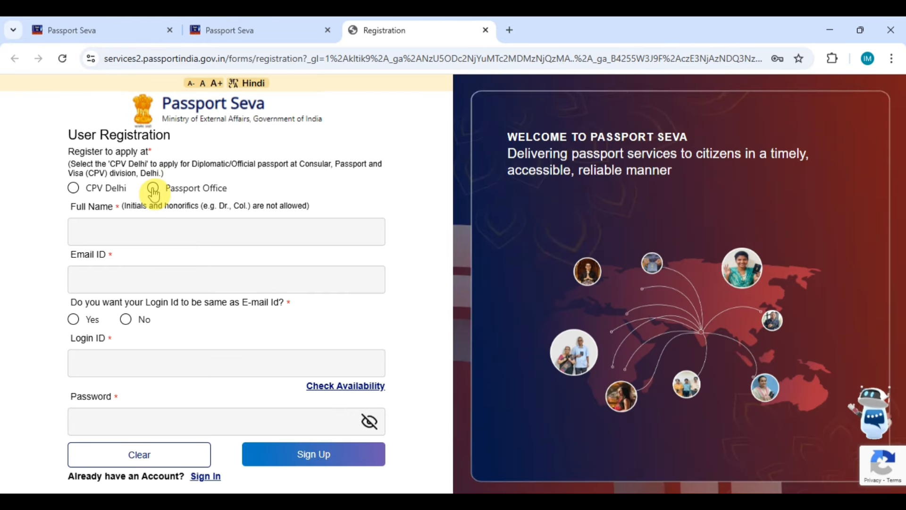
{"action": "left_click", "coordinate": [153, 189]}
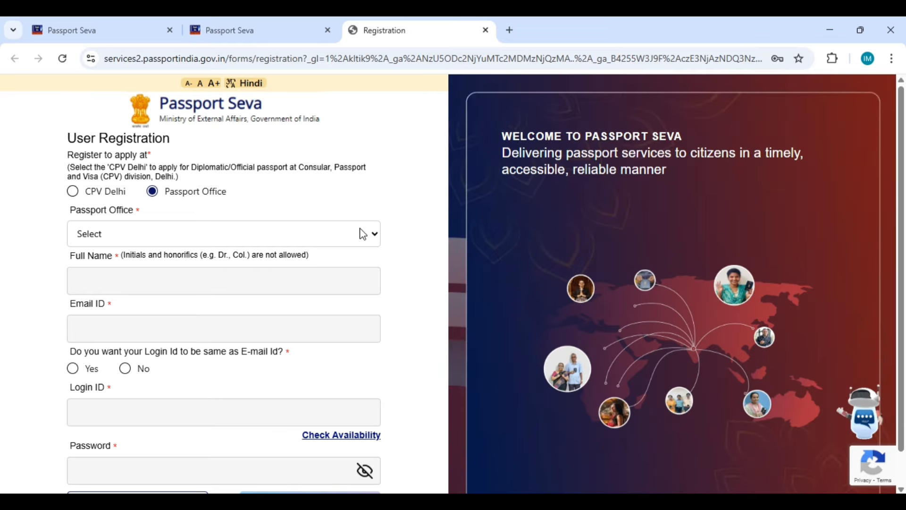
{"action": "left_click", "coordinate": [363, 233]}
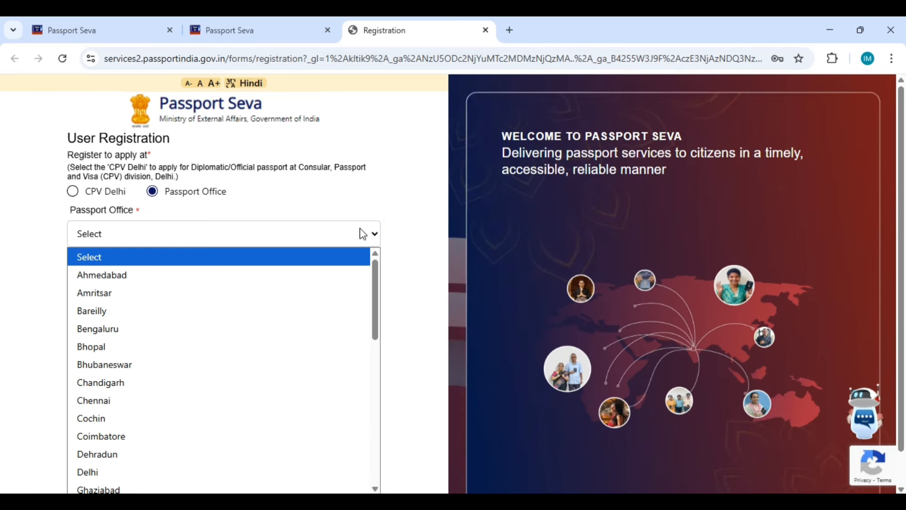
{"action": "scroll", "coordinate": [351, 273], "scroll_direction": "down", "scroll_amount": 1}
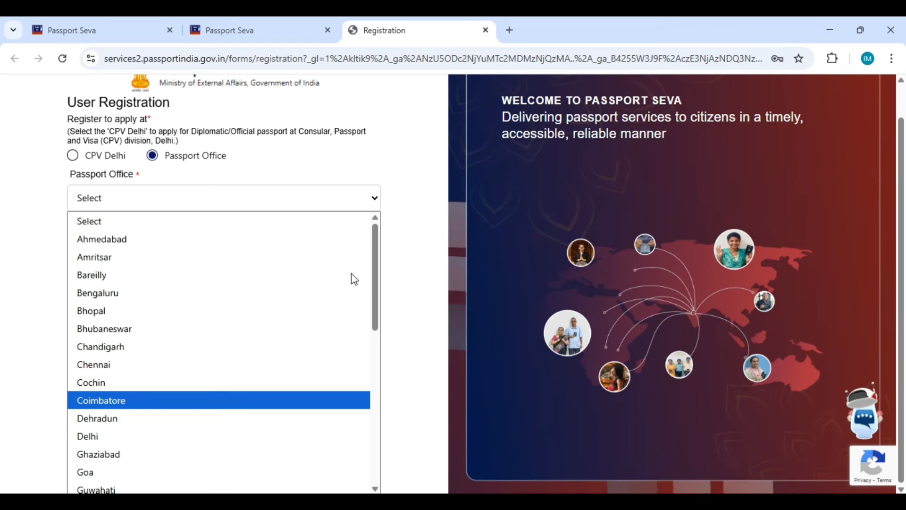
{"action": "left_click", "coordinate": [270, 291]}
{"action": "scroll", "coordinate": [269, 302], "scroll_direction": "down", "scroll_amount": 5}
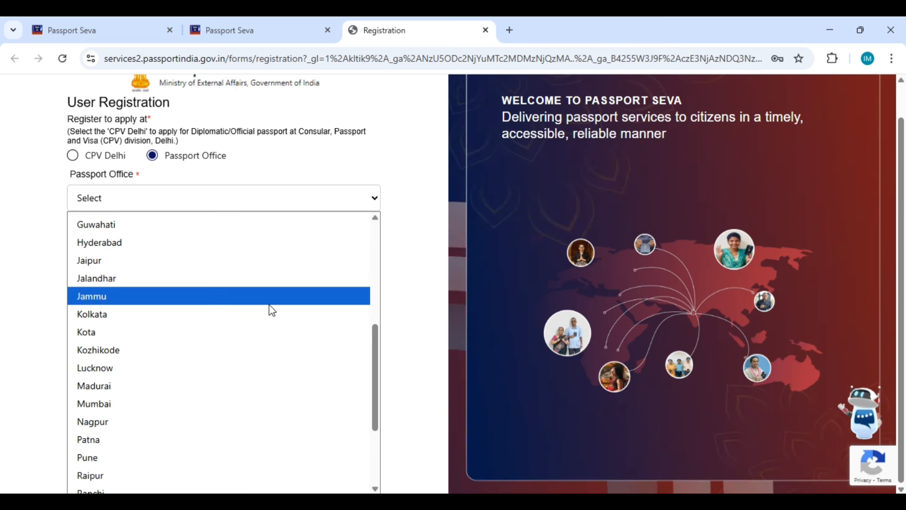
{"action": "left_click", "coordinate": [259, 315]}
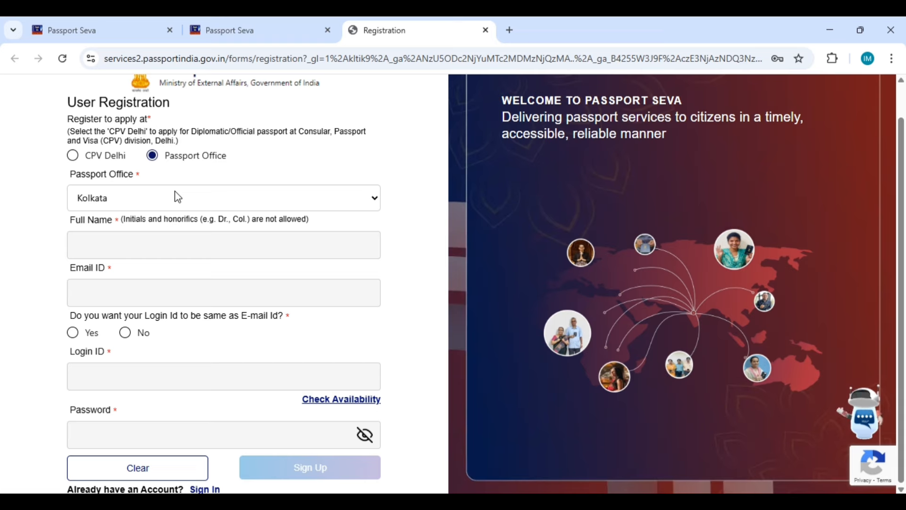
Step: Enter the applicant's full name, e-mail address and password, use the e-mail as login id, and sign up
{"action": "left_click", "coordinate": [137, 240]}
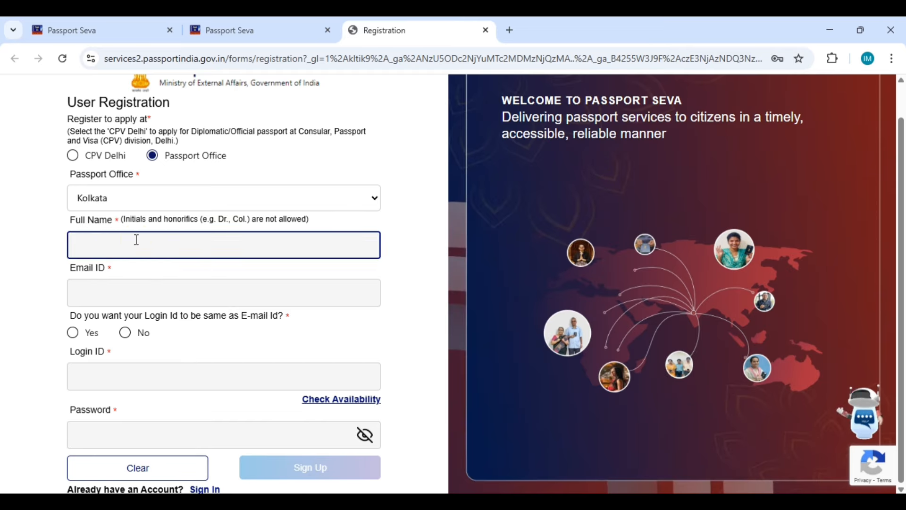
{"action": "left_click", "coordinate": [206, 288]}
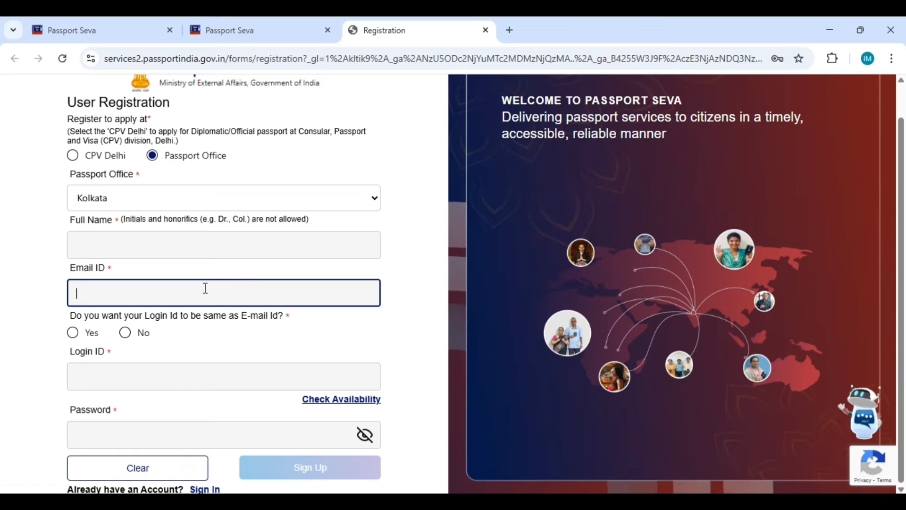
{"action": "left_click", "coordinate": [72, 333]}
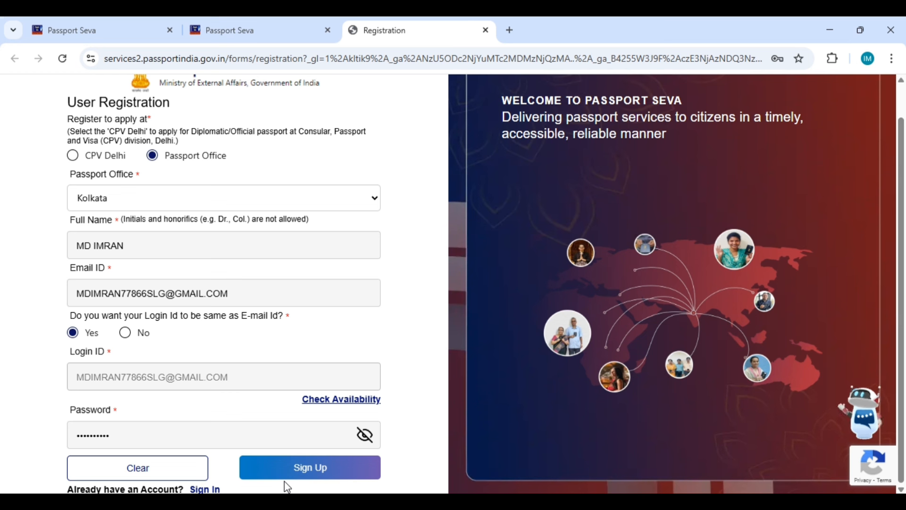
{"action": "left_click", "coordinate": [297, 470]}
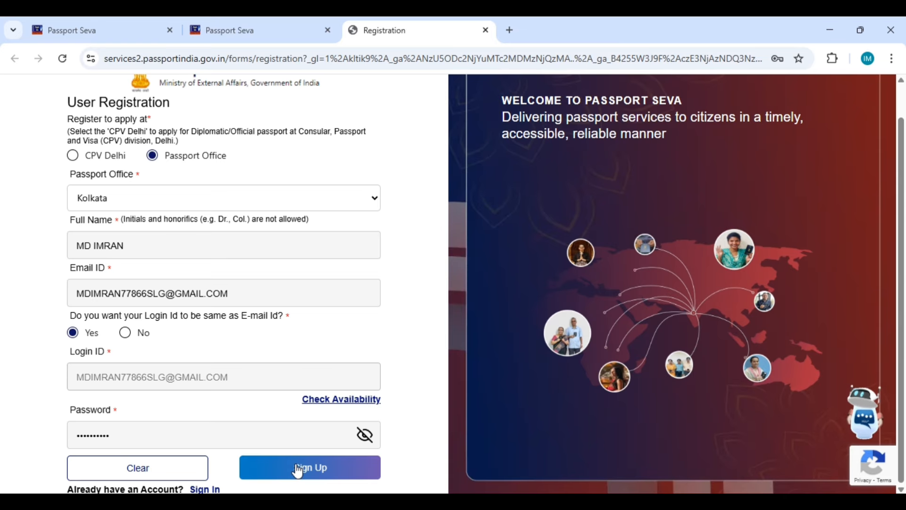
{"action": "left_click", "coordinate": [297, 469]}
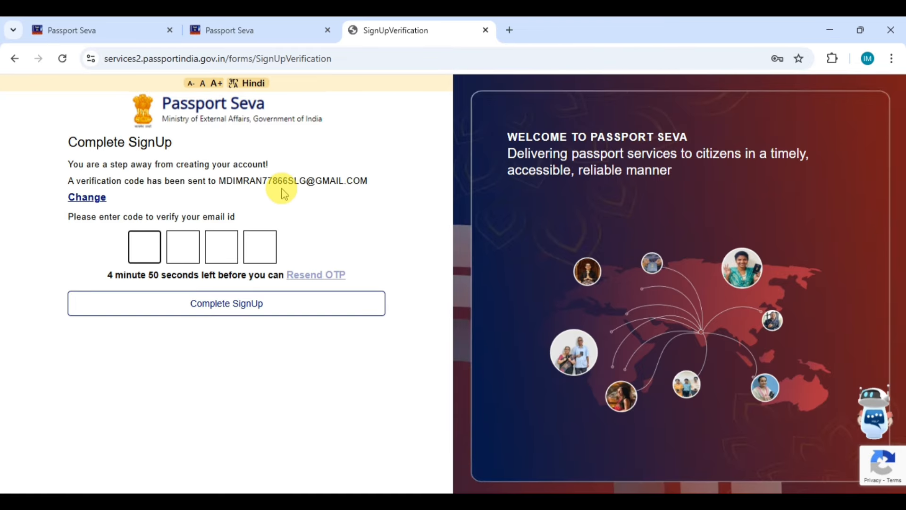
Step: Enter the emailed verification code and complete the signup
{"action": "left_click", "coordinate": [204, 184]}
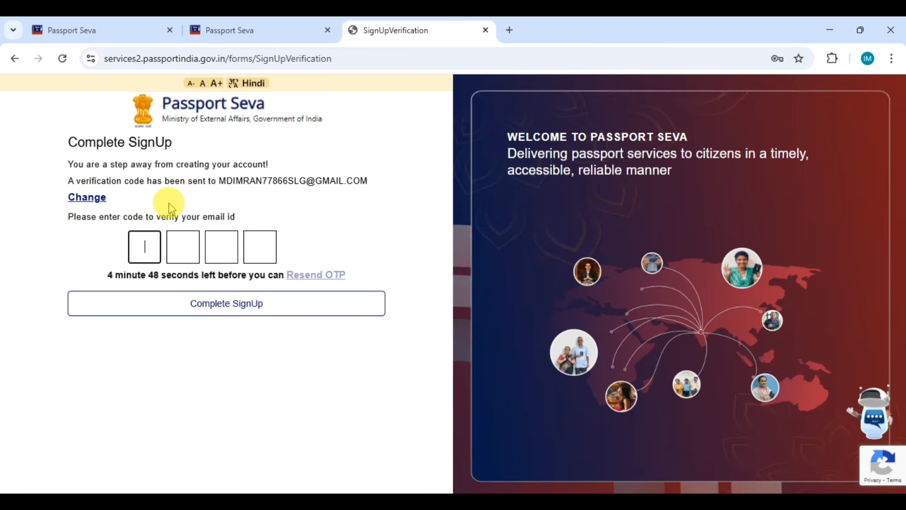
{"action": "left_click", "coordinate": [142, 242]}
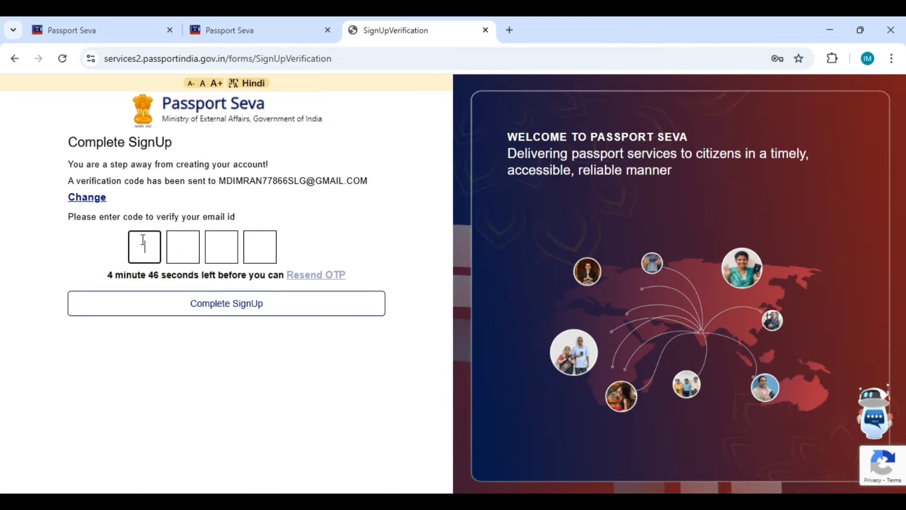
{"action": "left_click", "coordinate": [269, 314]}
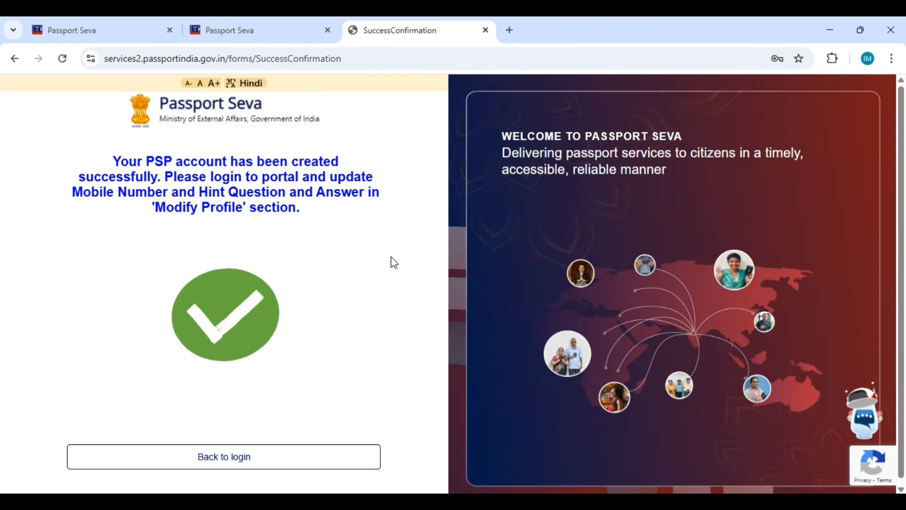
Step: Return to login, enter the login id, and continue to the password field
{"action": "left_click", "coordinate": [268, 461]}
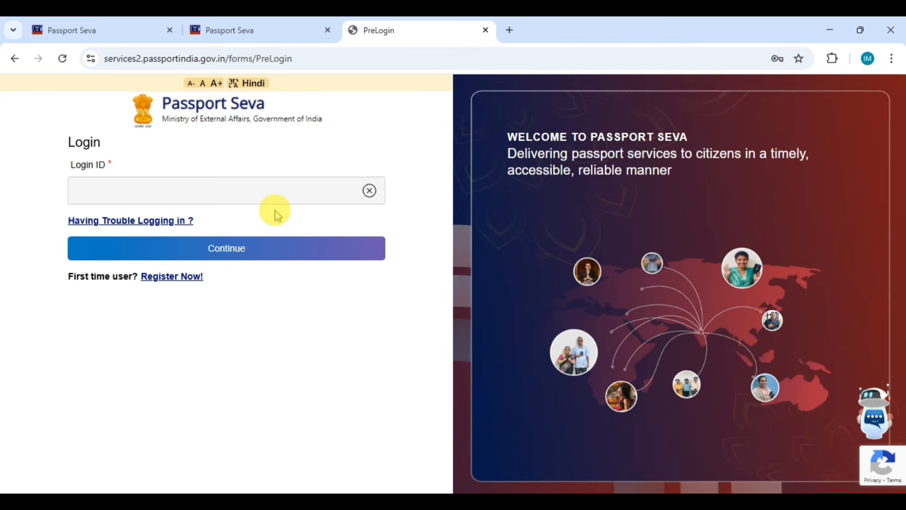
{"action": "left_click", "coordinate": [258, 192]}
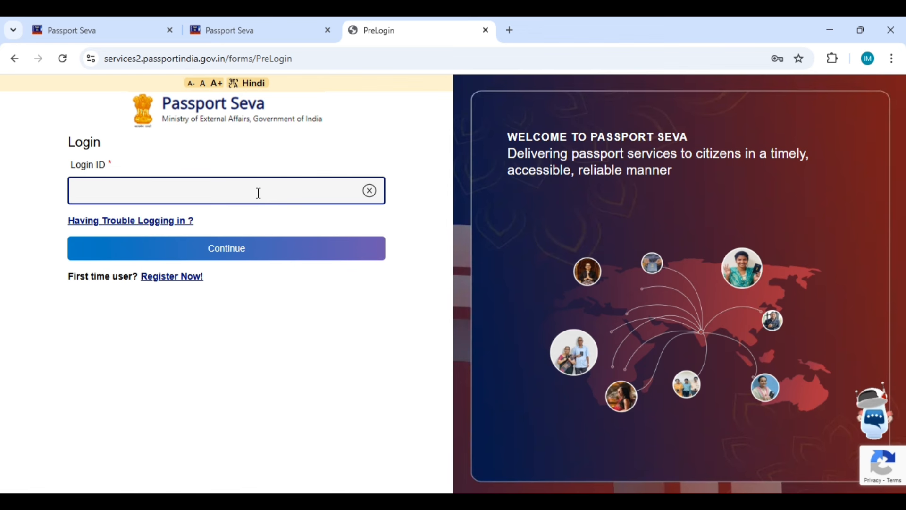
{"action": "left_click", "coordinate": [259, 193]}
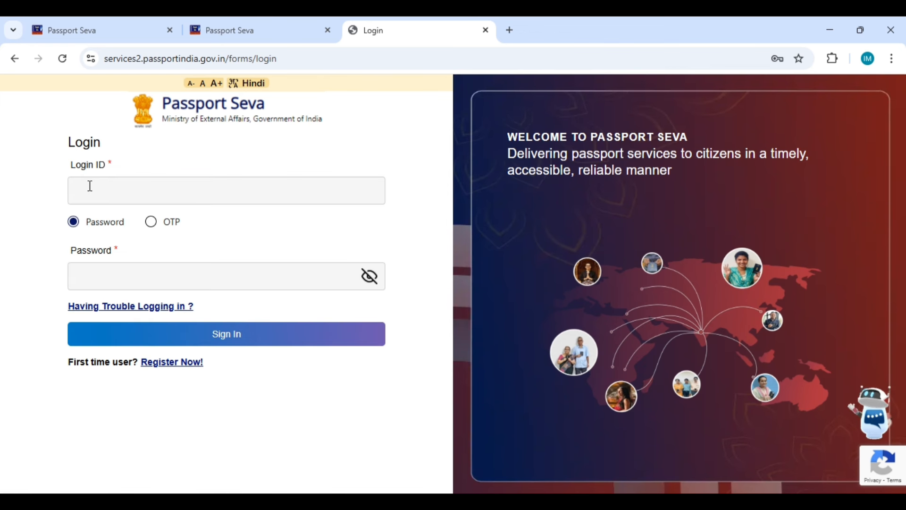
{"action": "left_click", "coordinate": [89, 273]}
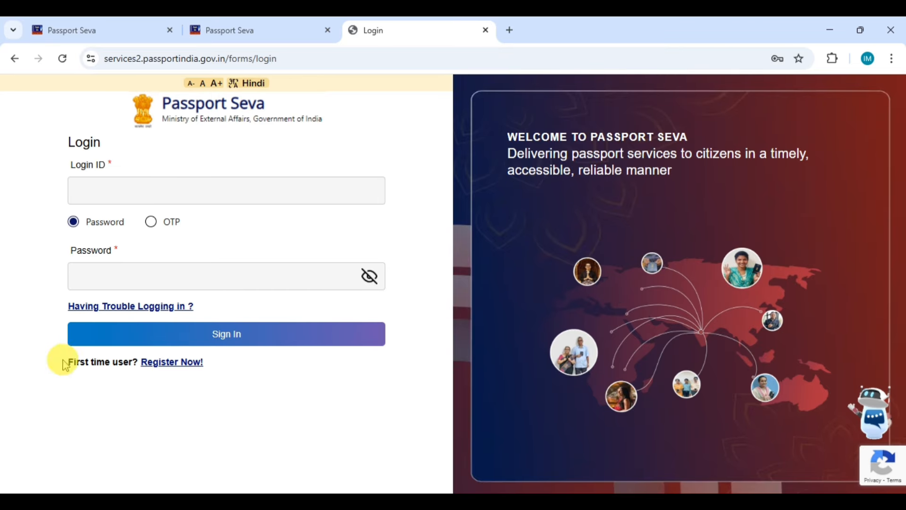
Step: Sign in, choose Apply for Fresh Passport, skip previous passport details, and confirm Kolkata
{"action": "left_click", "coordinate": [198, 336]}
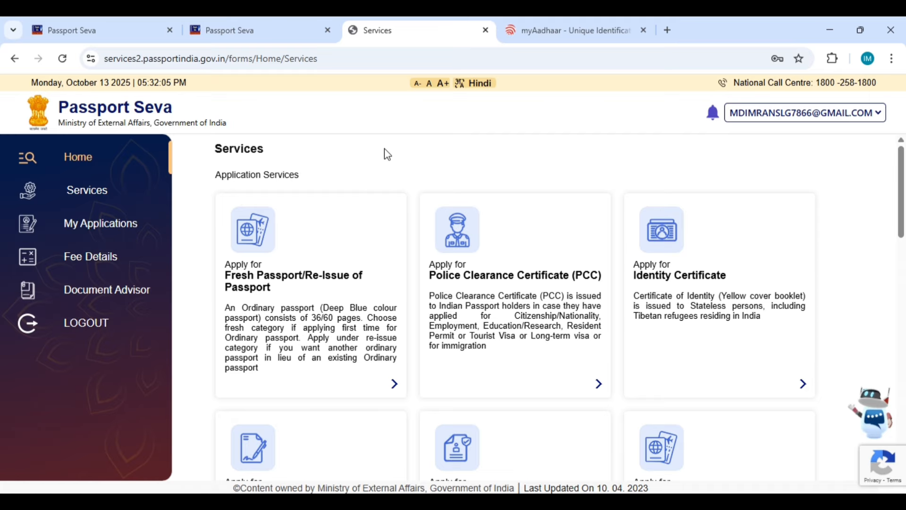
{"action": "left_click", "coordinate": [267, 281]}
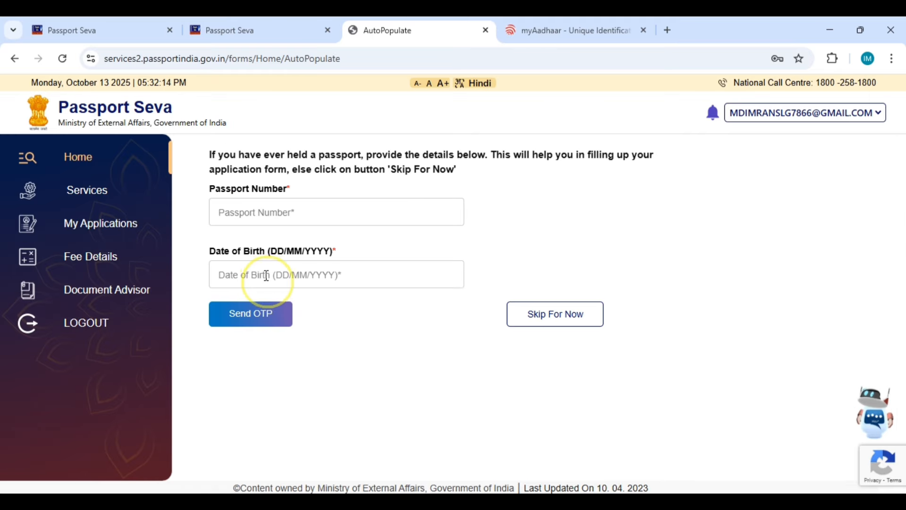
{"action": "left_click", "coordinate": [267, 275]}
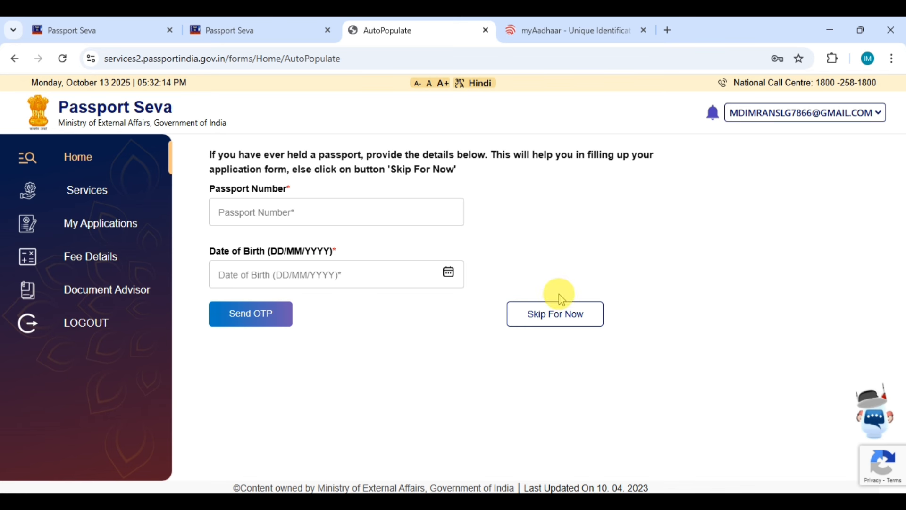
{"action": "left_click", "coordinate": [571, 319]}
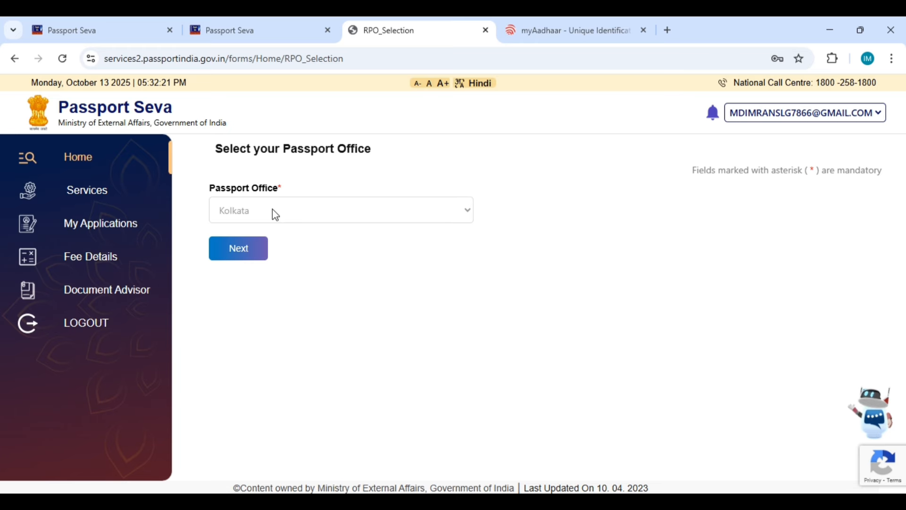
{"action": "left_click", "coordinate": [260, 265]}
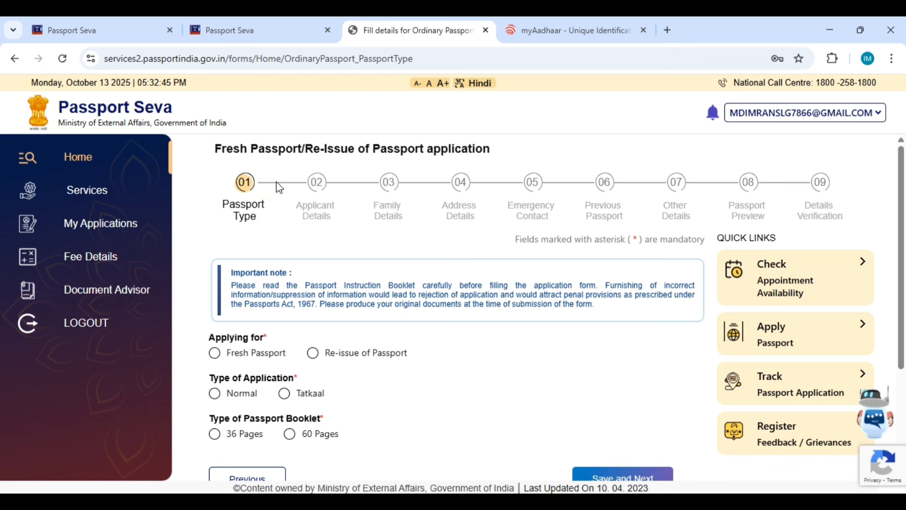
Step: Set passport type to Fresh, Normal application, 36-page booklet, and save to continue
{"action": "scroll", "coordinate": [262, 204], "scroll_direction": "down", "scroll_amount": 2}
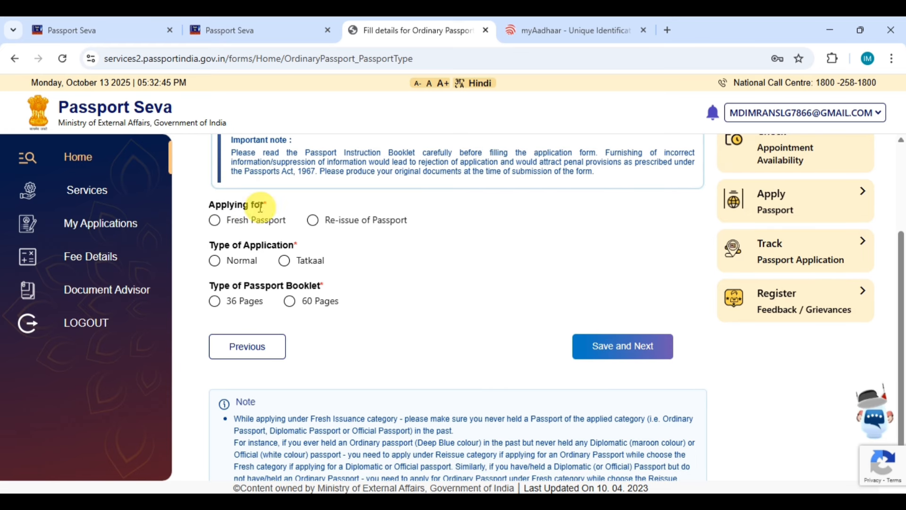
{"action": "left_click", "coordinate": [214, 222]}
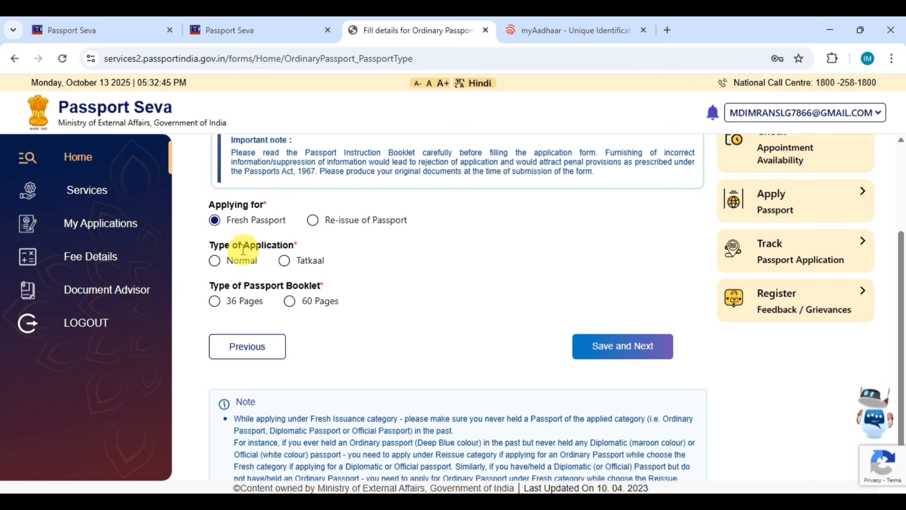
{"action": "left_click", "coordinate": [214, 264]}
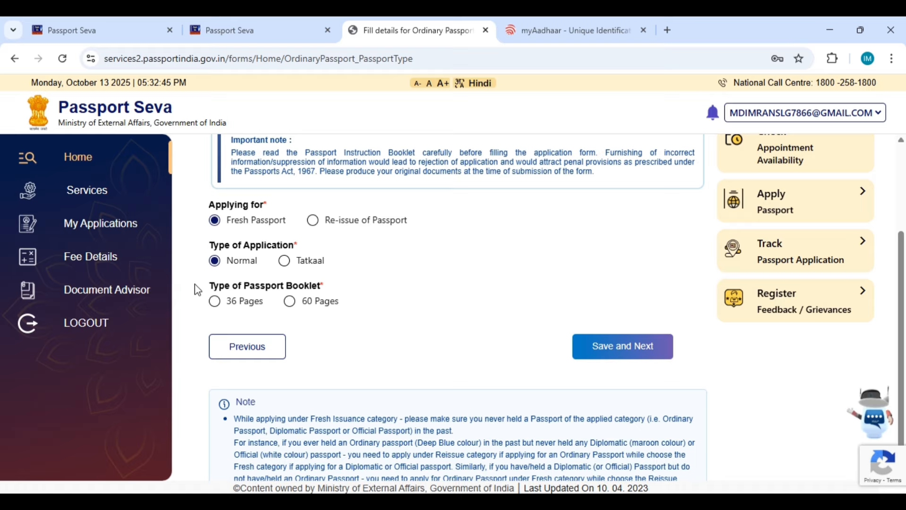
{"action": "left_click", "coordinate": [309, 286]}
{"action": "left_click", "coordinate": [215, 301]}
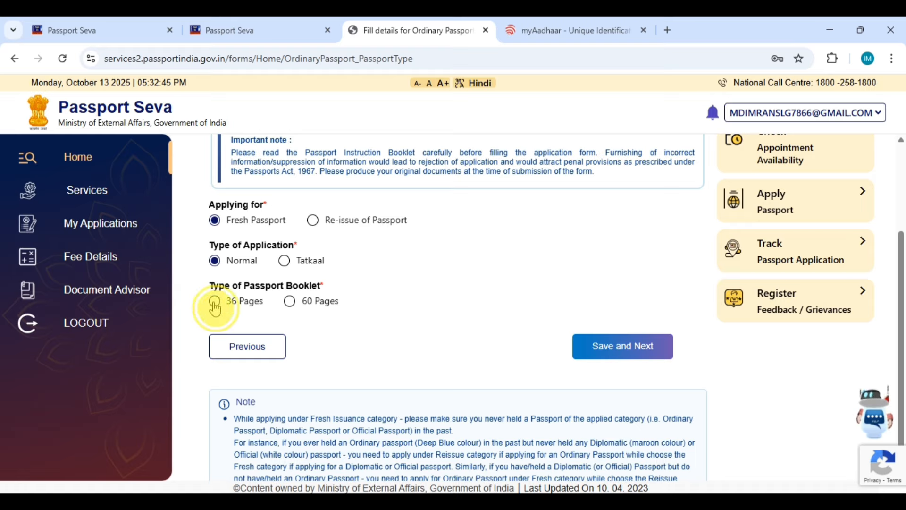
{"action": "left_click", "coordinate": [216, 304]}
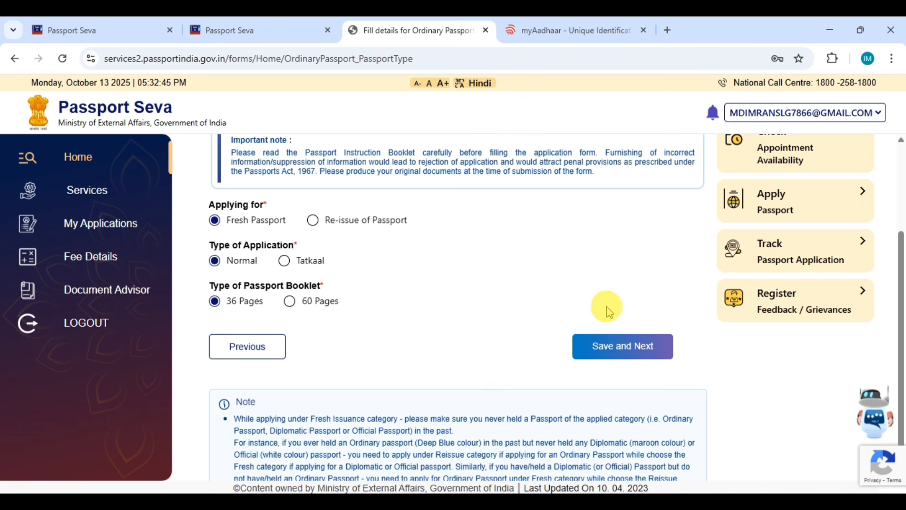
{"action": "left_click", "coordinate": [629, 357]}
{"action": "left_click", "coordinate": [353, 251]}
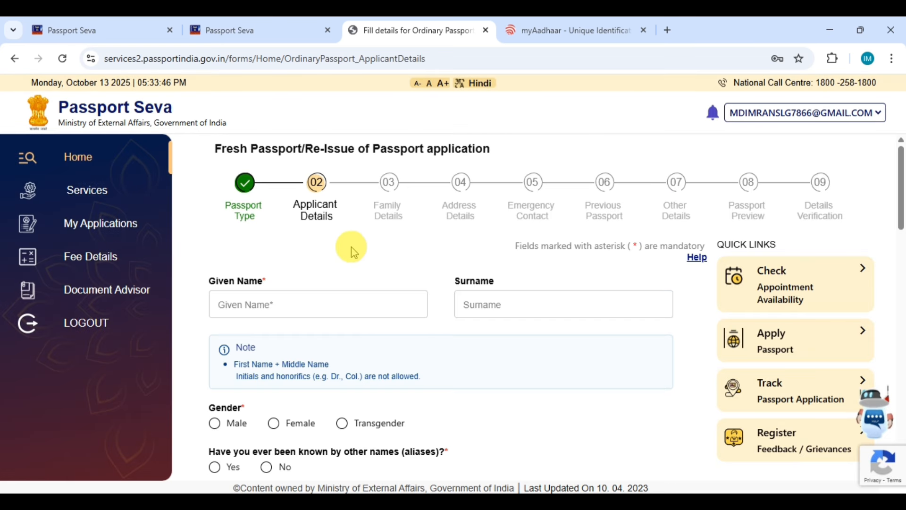
Step: Type the applicant's given name, then the surname in the next field
{"action": "scroll", "coordinate": [351, 247], "scroll_direction": "down", "scroll_amount": 1}
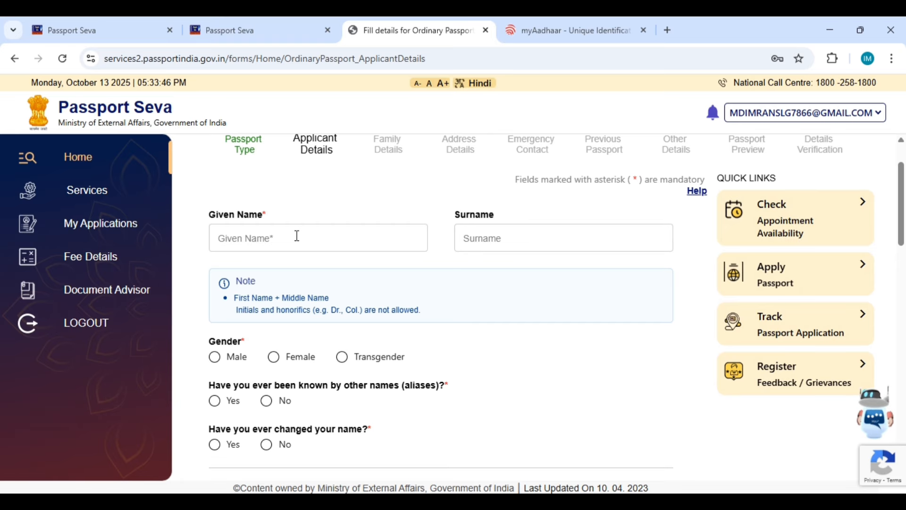
{"action": "left_click", "coordinate": [269, 238]}
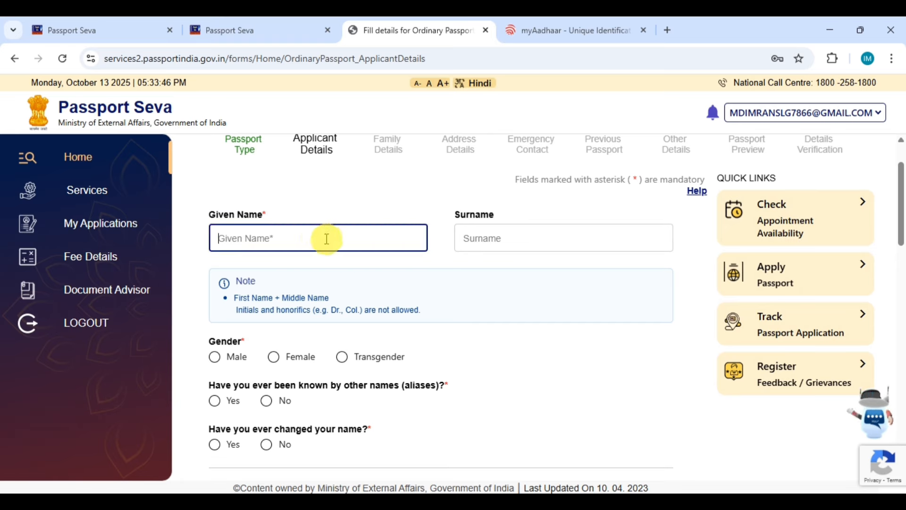
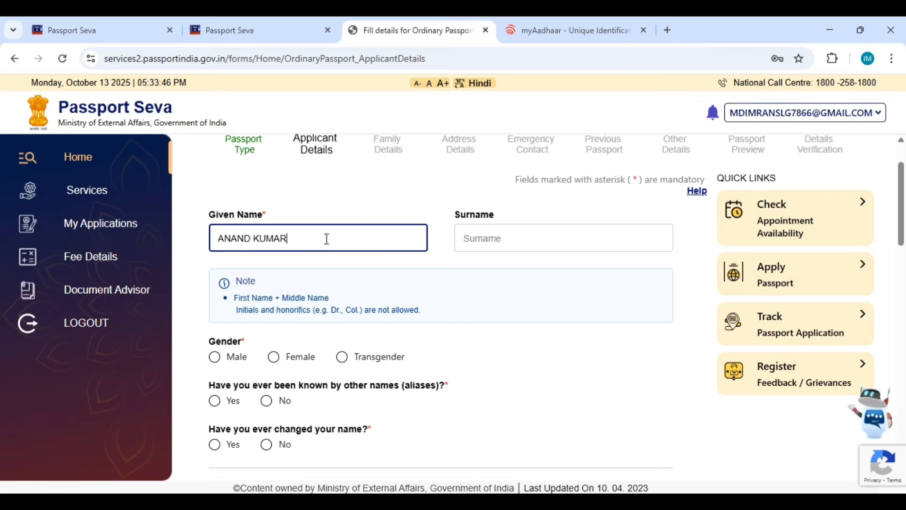
{"action": "key", "text": "Tab"}
{"action": "type", "text": "M"}
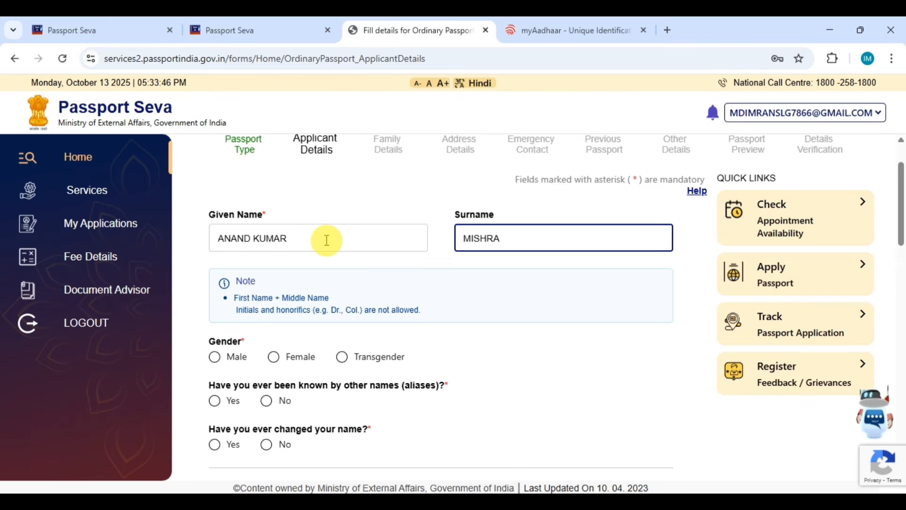
{"action": "scroll", "coordinate": [325, 238], "scroll_direction": "down", "scroll_amount": 2}
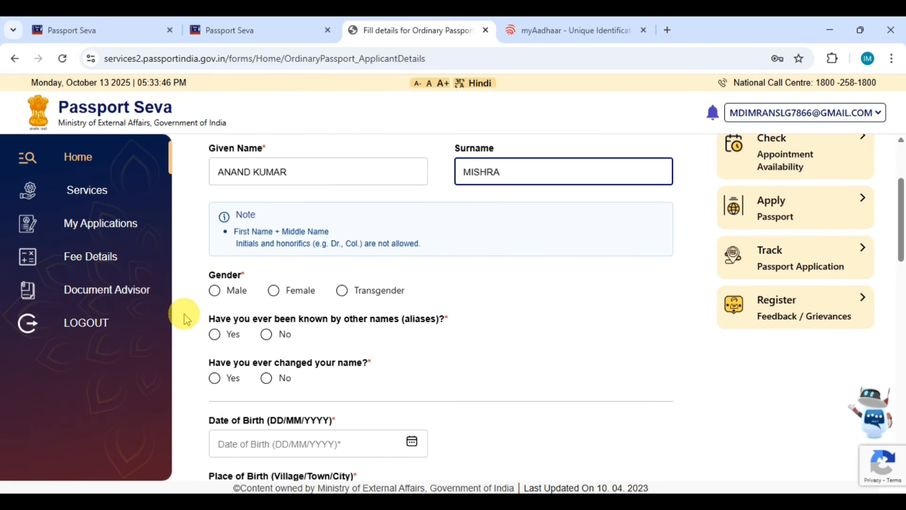
Step: Set gender to Male and answer No to being known by other names
{"action": "left_click", "coordinate": [217, 291]}
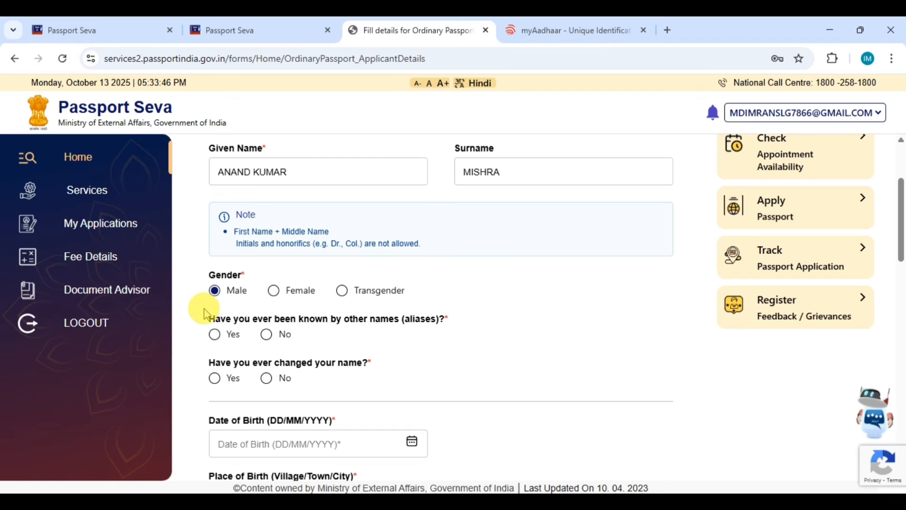
{"action": "scroll", "coordinate": [251, 302], "scroll_direction": "down", "scroll_amount": 1}
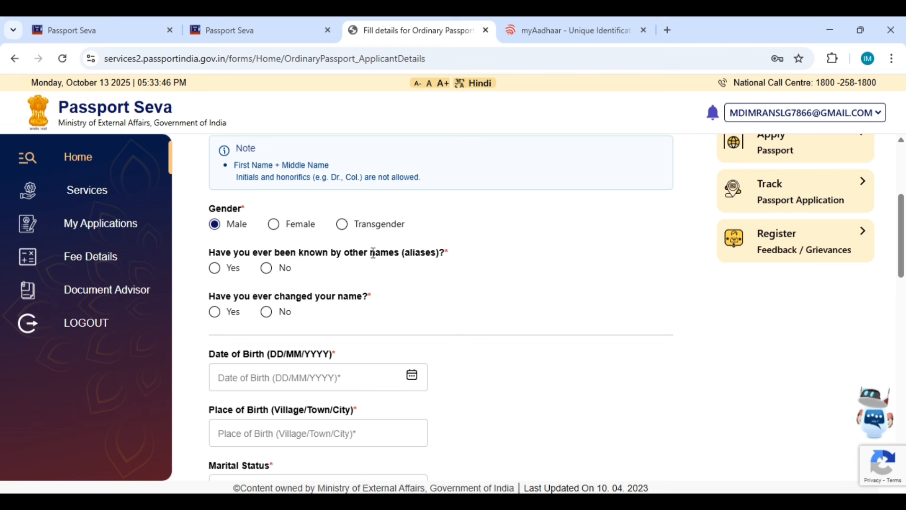
{"action": "left_click", "coordinate": [269, 279]}
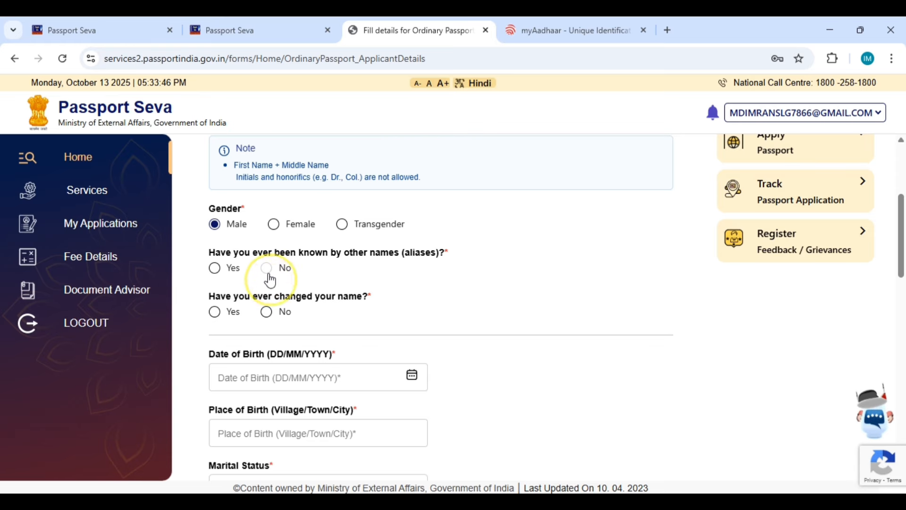
{"action": "left_click", "coordinate": [392, 269]}
Step: Answer No to the 'ever changed your name' question
{"action": "scroll", "coordinate": [387, 273], "scroll_direction": "down", "scroll_amount": 1}
{"action": "scroll", "coordinate": [382, 276], "scroll_direction": "down", "scroll_amount": 1}
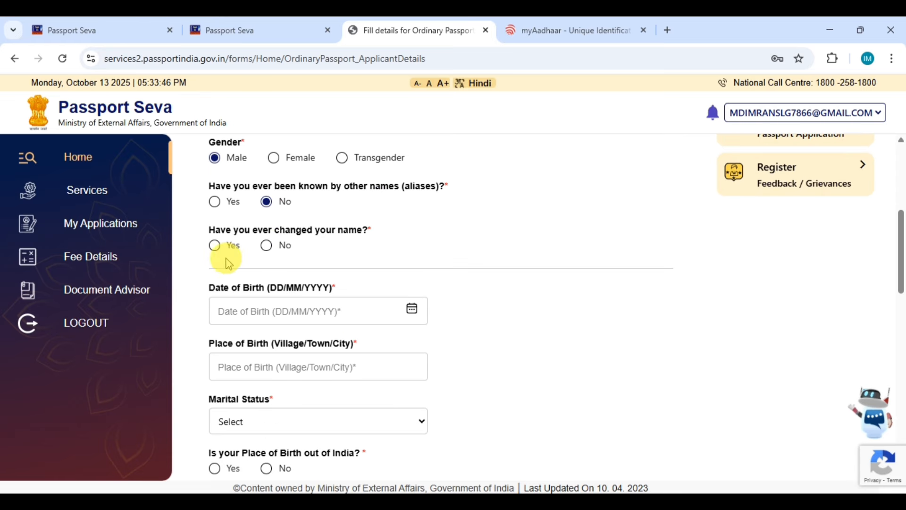
{"action": "left_click", "coordinate": [267, 246]}
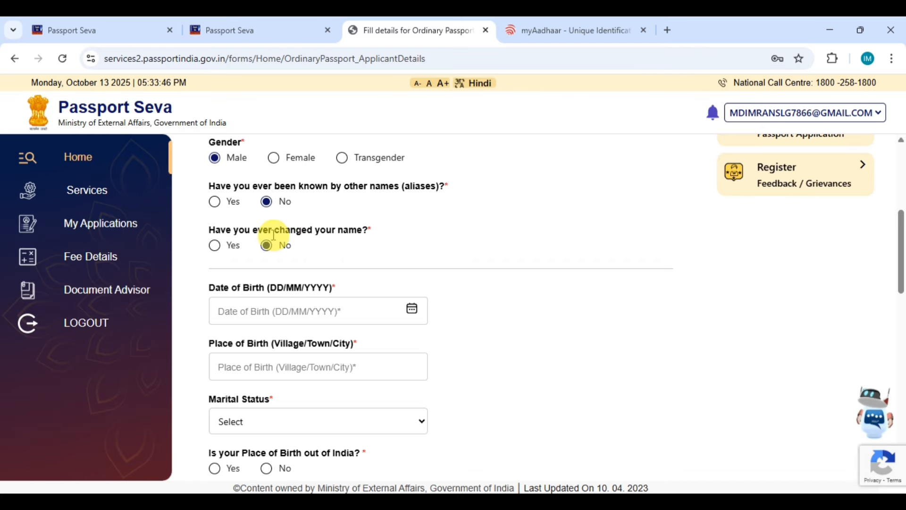
{"action": "left_click", "coordinate": [214, 245]}
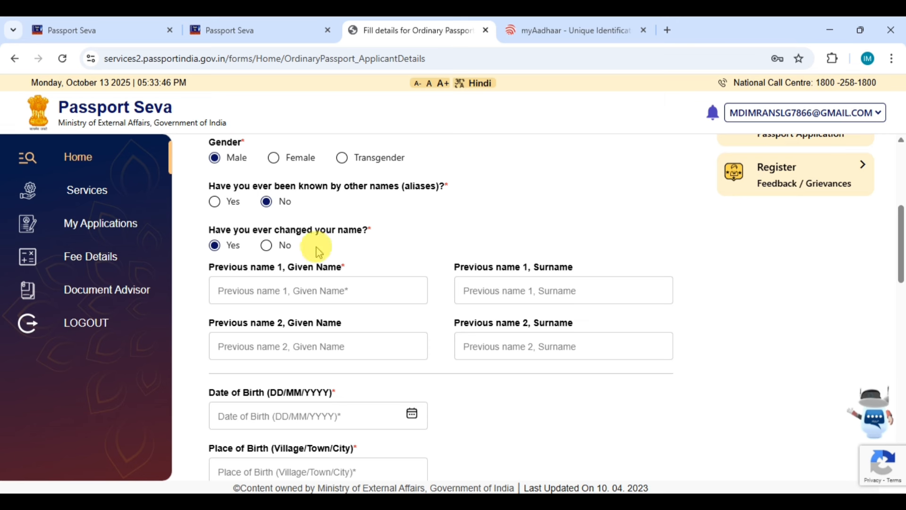
{"action": "left_click", "coordinate": [274, 248]}
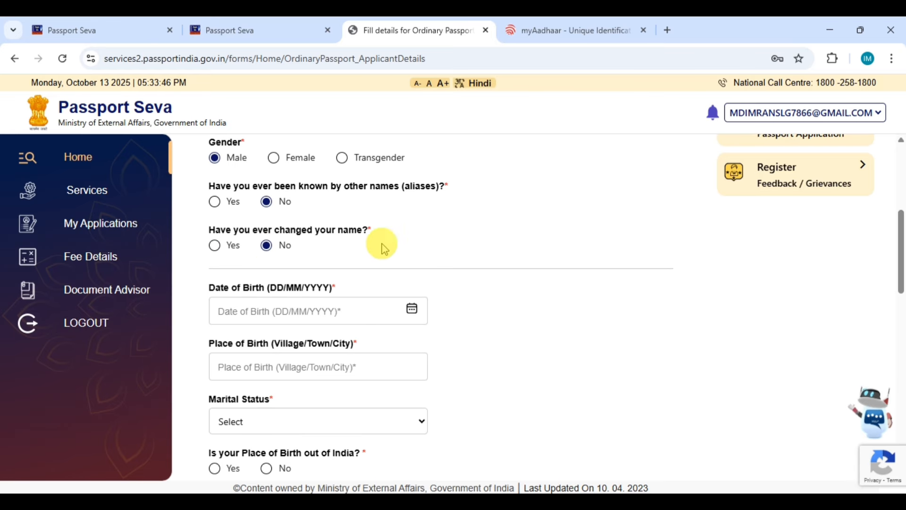
{"action": "scroll", "coordinate": [439, 246], "scroll_direction": "down", "scroll_amount": 2}
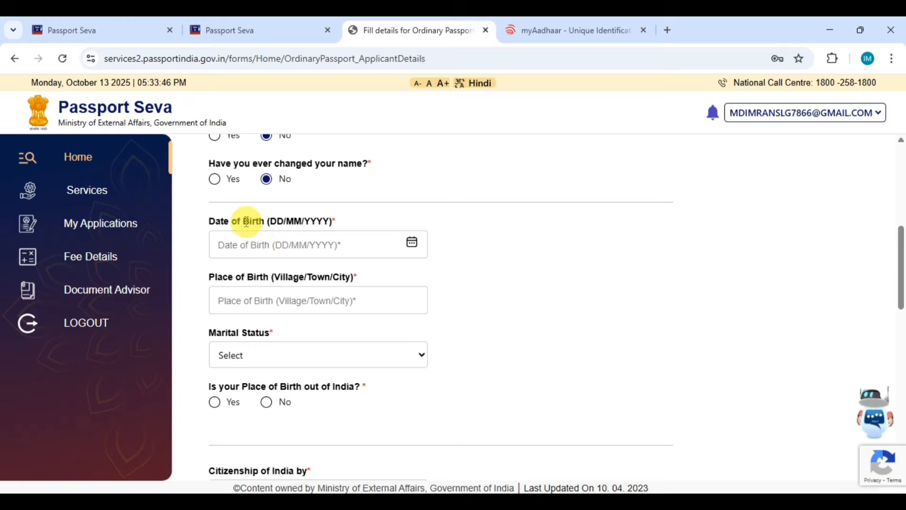
Step: Open the Date of Birth calendar and choose the year 1996
{"action": "left_click", "coordinate": [259, 242]}
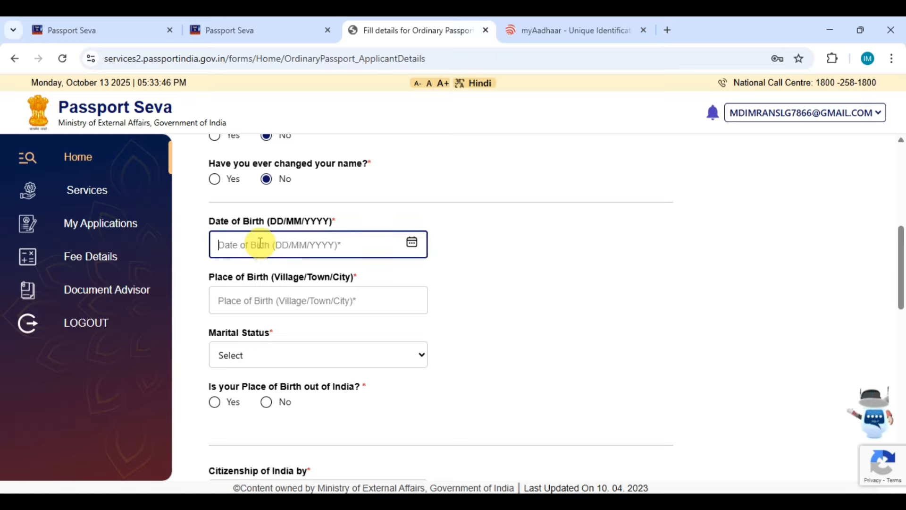
{"action": "left_click", "coordinate": [416, 243]}
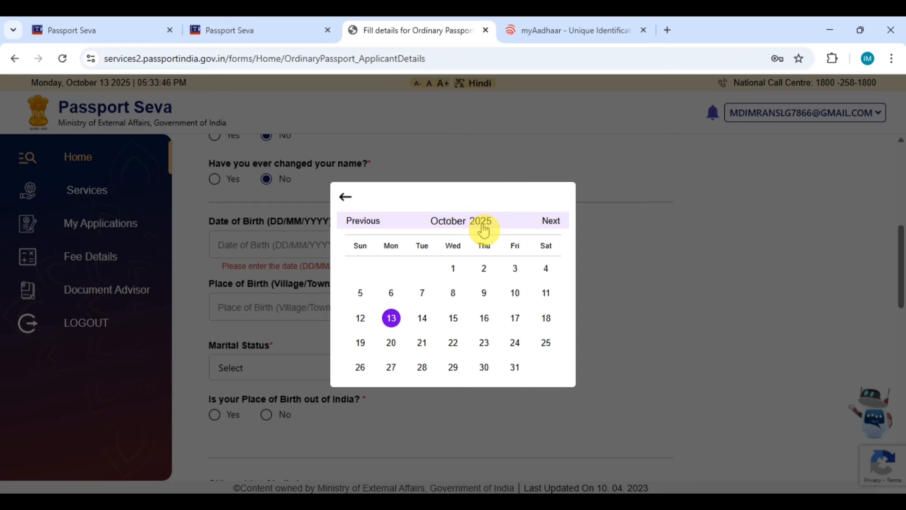
{"action": "left_click", "coordinate": [482, 228]}
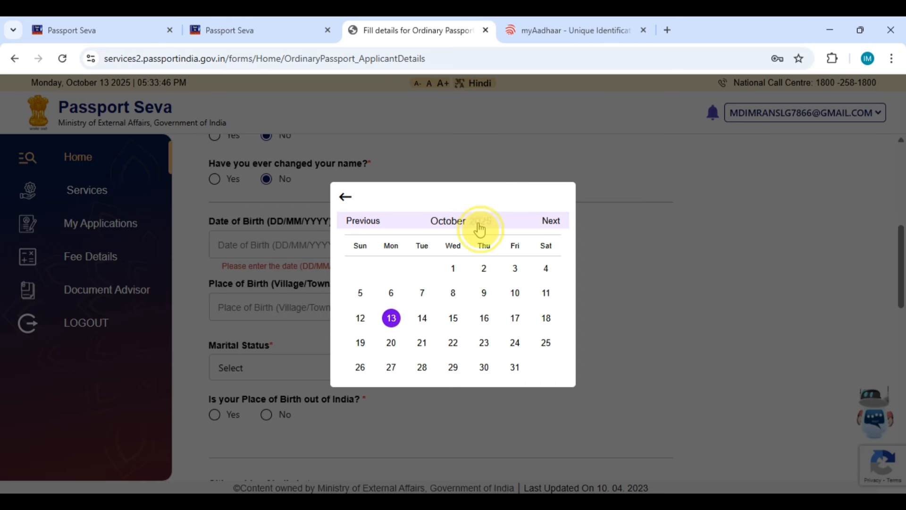
{"action": "left_click", "coordinate": [353, 209]}
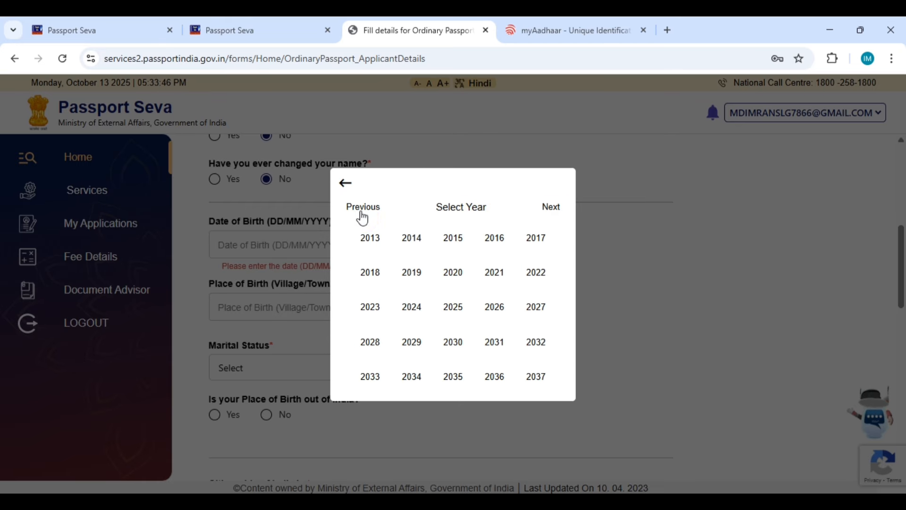
{"action": "left_click", "coordinate": [362, 216]}
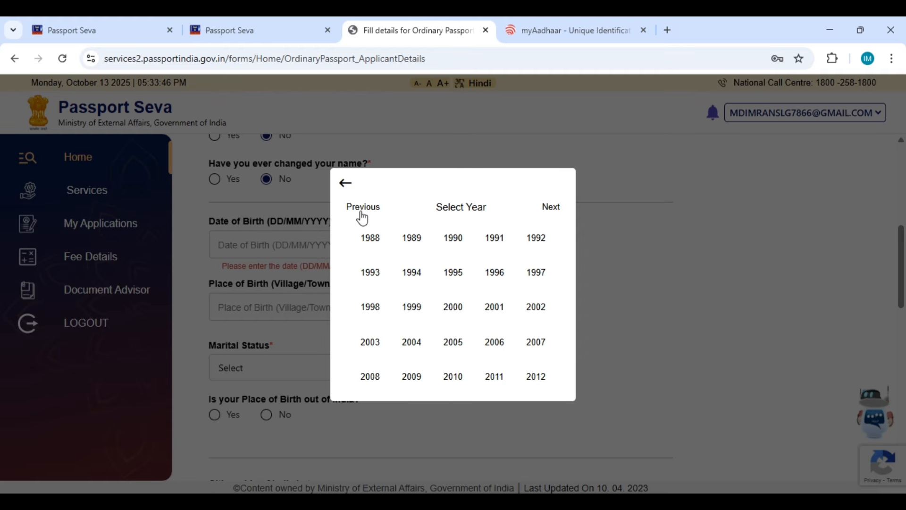
{"action": "left_click", "coordinate": [493, 273]}
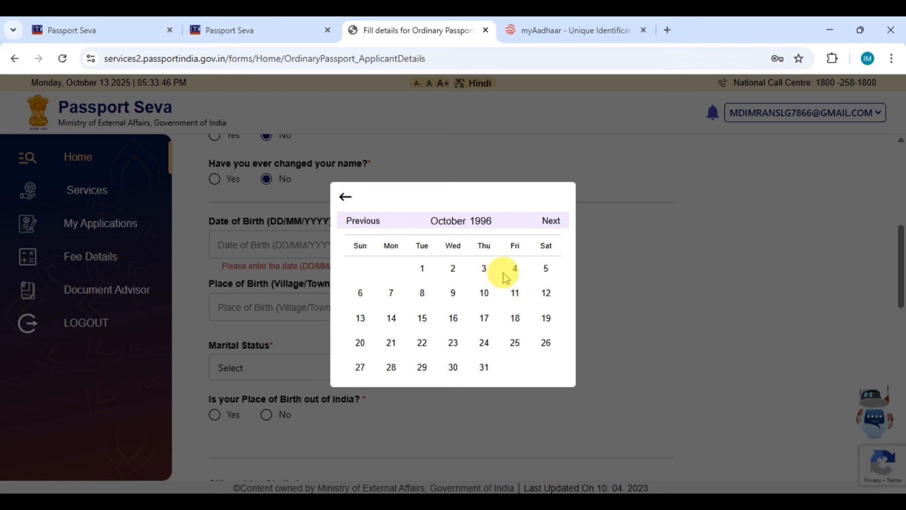
Step: Move the calendar back to January 1996 and pick the 15th
{"action": "left_click", "coordinate": [370, 225]}
{"action": "left_click", "coordinate": [370, 218]}
{"action": "left_click", "coordinate": [367, 219]}
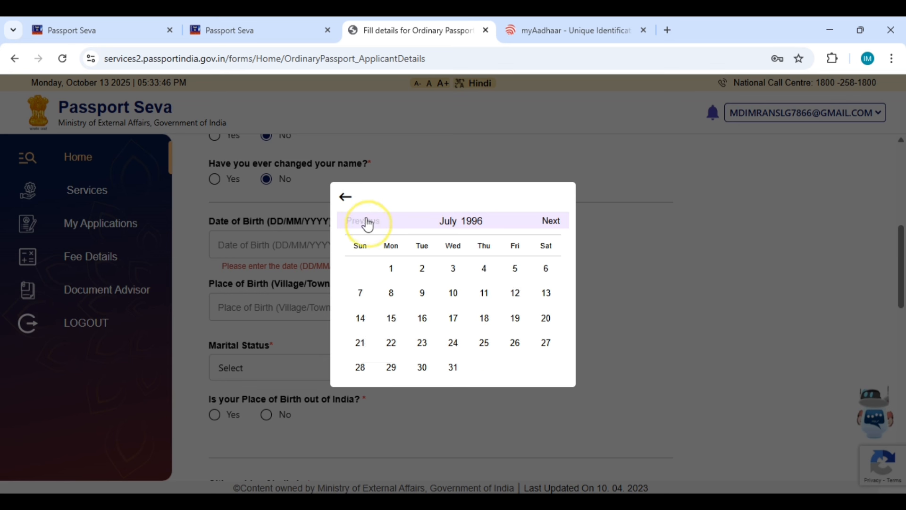
{"action": "left_click", "coordinate": [364, 218]}
{"action": "left_click", "coordinate": [363, 218]}
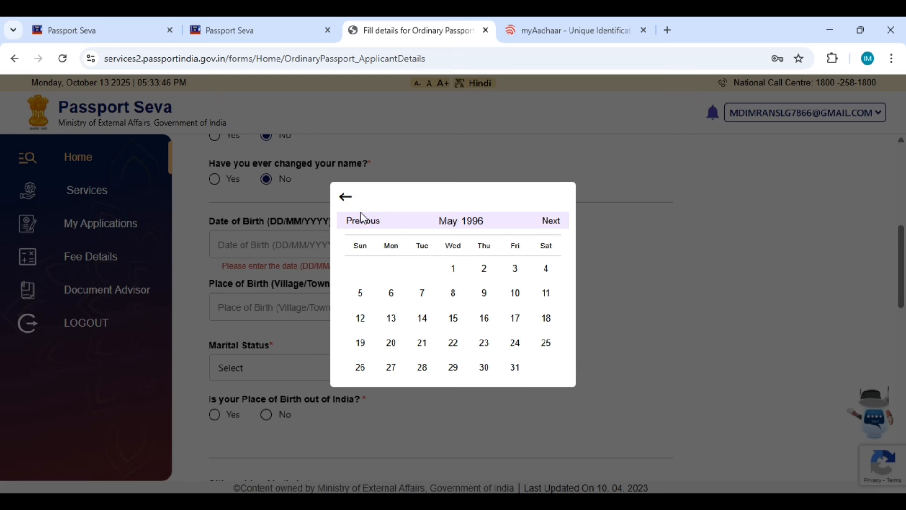
{"action": "left_click", "coordinate": [363, 218]}
{"action": "left_click", "coordinate": [363, 220]}
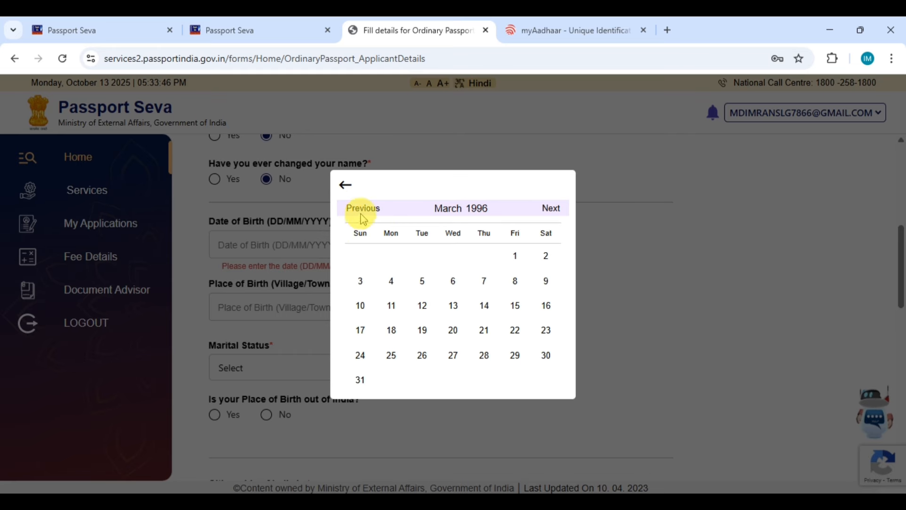
{"action": "left_click", "coordinate": [362, 220]}
{"action": "left_click", "coordinate": [361, 221]}
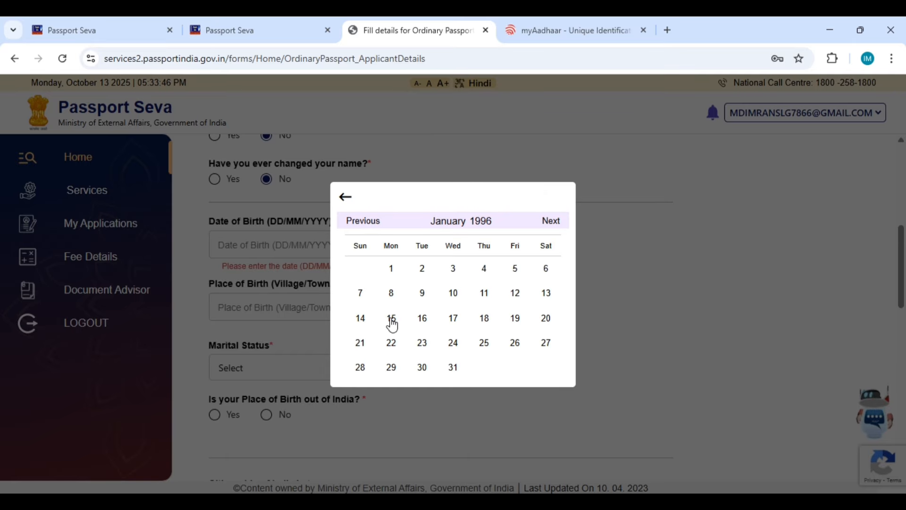
{"action": "left_click", "coordinate": [470, 211]}
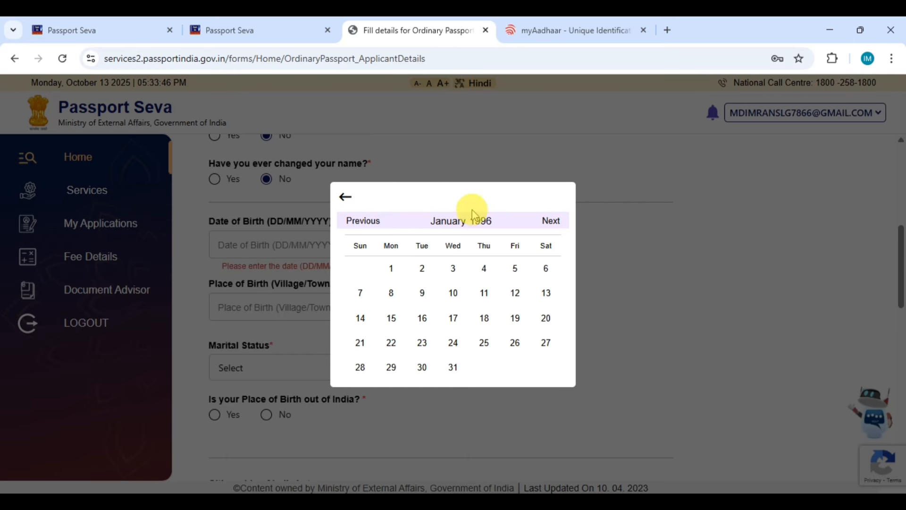
{"action": "left_click", "coordinate": [450, 229]}
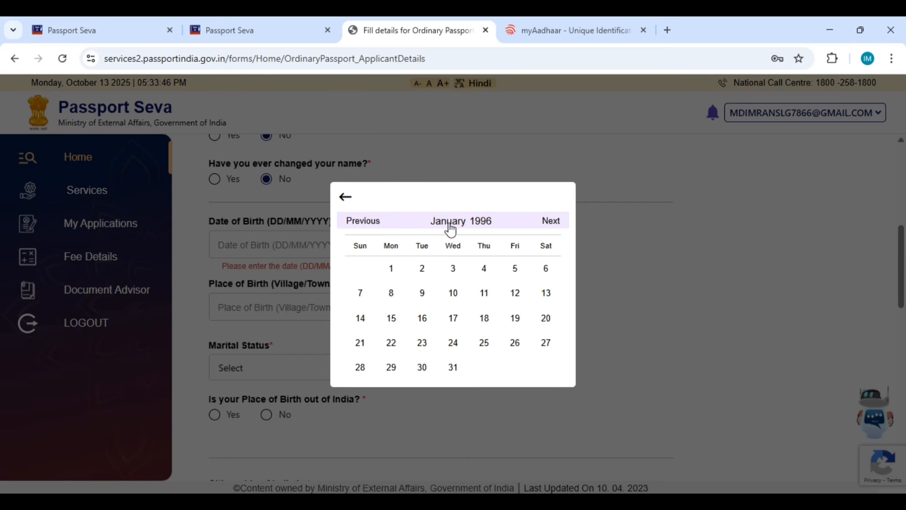
{"action": "left_click", "coordinate": [391, 318]}
{"action": "scroll", "coordinate": [398, 296], "scroll_direction": "down", "scroll_amount": 1}
{"action": "left_click", "coordinate": [258, 234]}
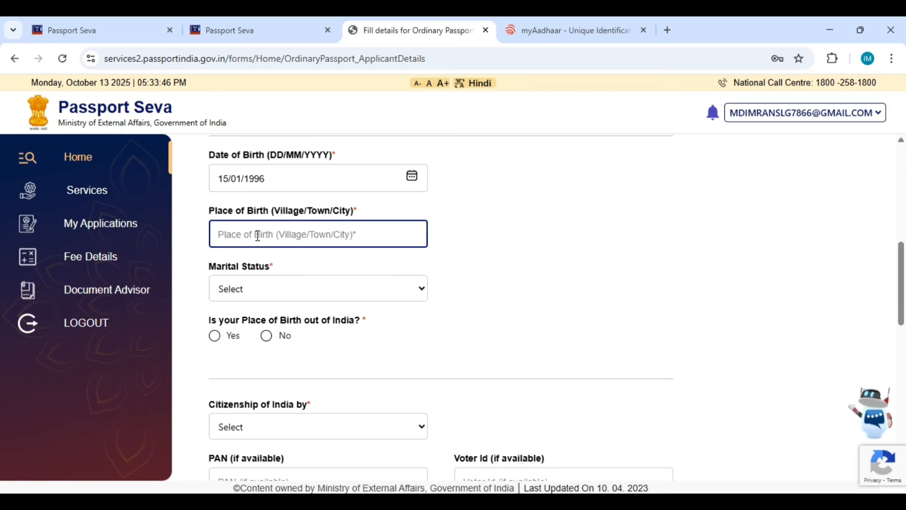
Step: Enter SILIGURI as place of birth and set marital status to Married
{"action": "left_click", "coordinate": [356, 233]}
{"action": "left_click", "coordinate": [361, 234]}
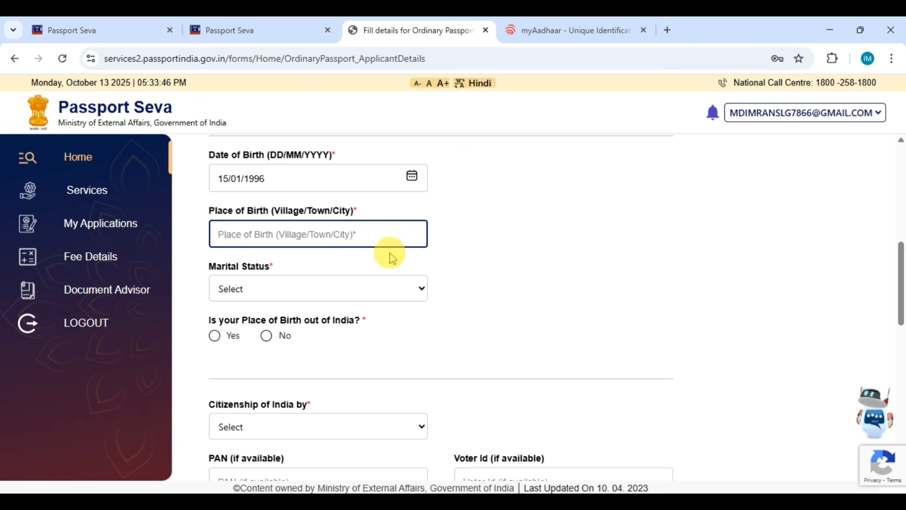
{"action": "type", "text": "SILI"}
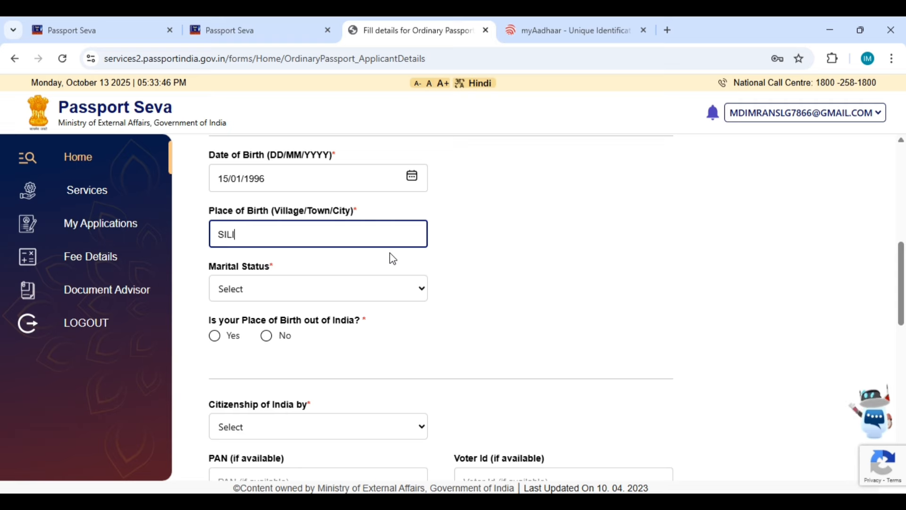
{"action": "type", "text": "GURI"}
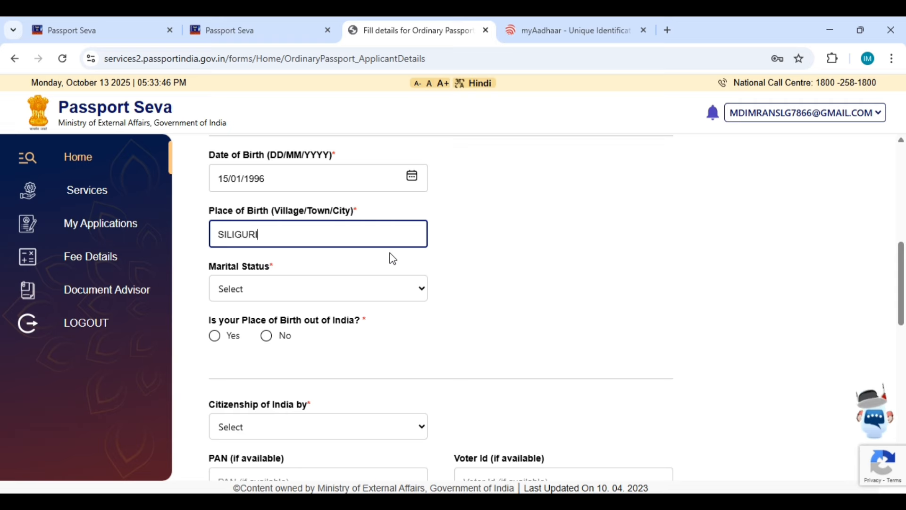
{"action": "left_click", "coordinate": [285, 290]}
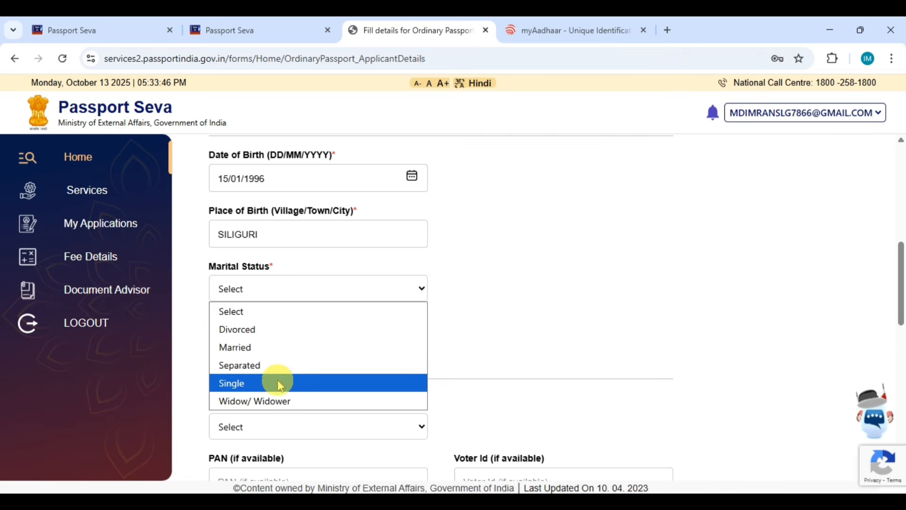
{"action": "left_click", "coordinate": [273, 348]}
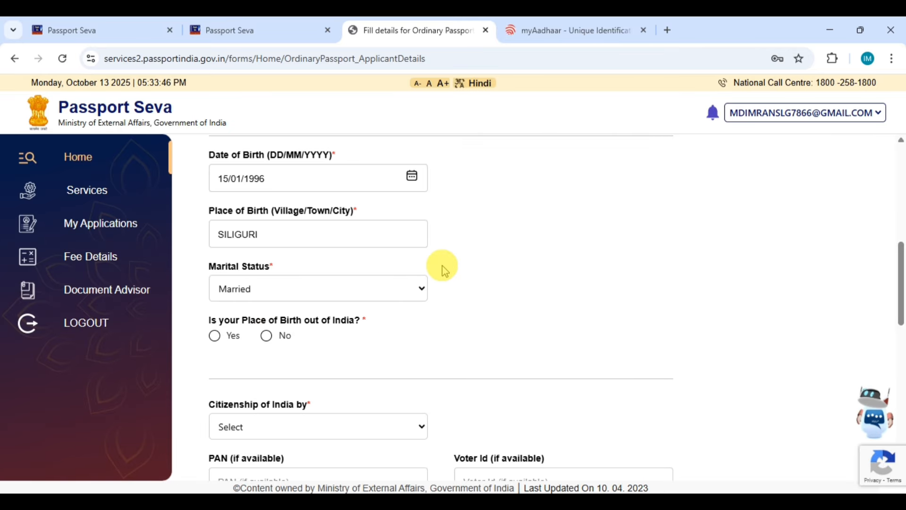
{"action": "scroll", "coordinate": [440, 265], "scroll_direction": "down", "scroll_amount": 1}
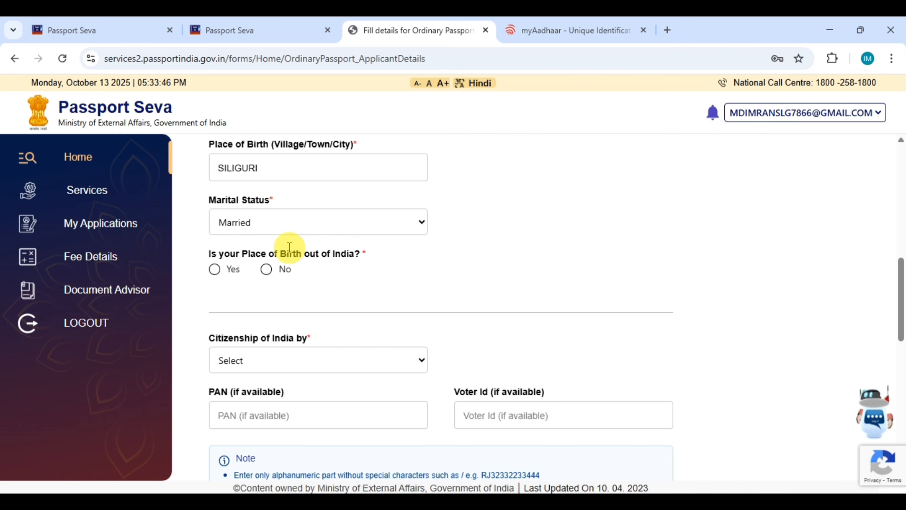
Step: Answer No to birth outside India, then select state West Bengal and district Jalpaiguri
{"action": "left_click", "coordinate": [267, 270]}
{"action": "scroll", "coordinate": [464, 255], "scroll_direction": "down", "scroll_amount": 1}
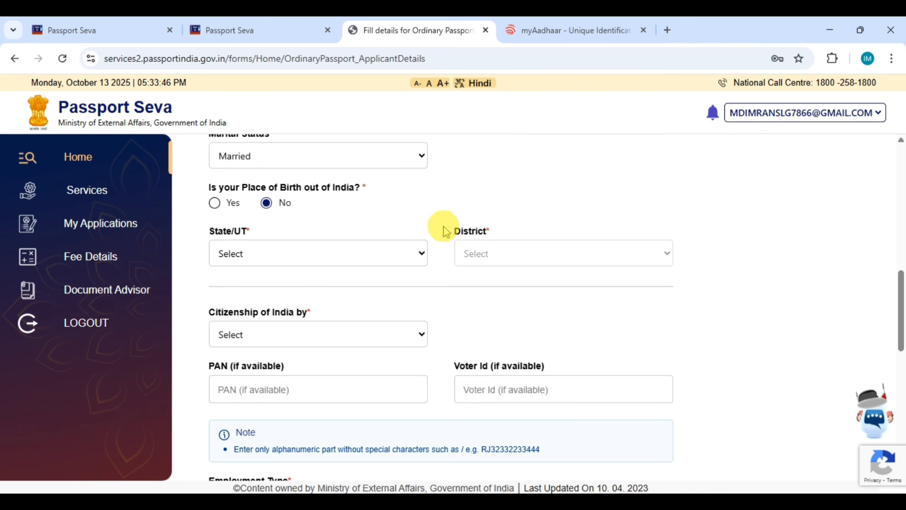
{"action": "left_click", "coordinate": [325, 254]}
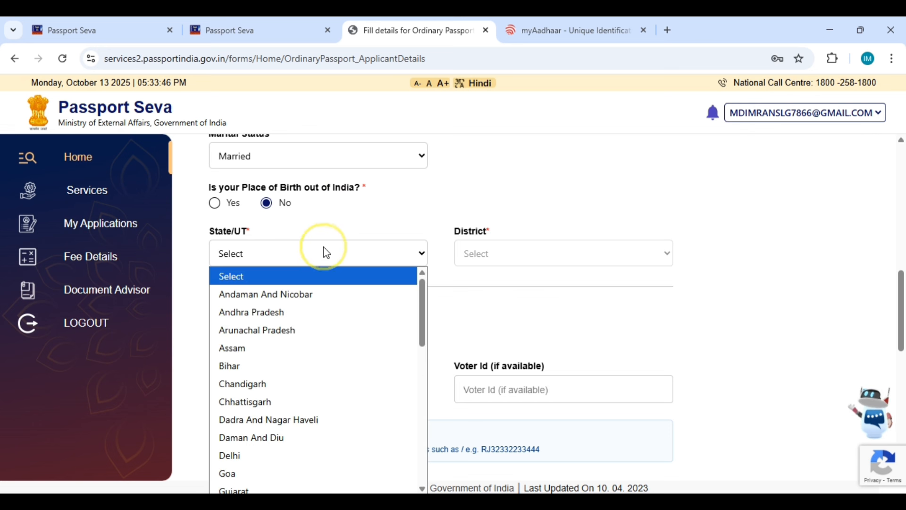
{"action": "scroll", "coordinate": [294, 393], "scroll_direction": "down", "scroll_amount": 10}
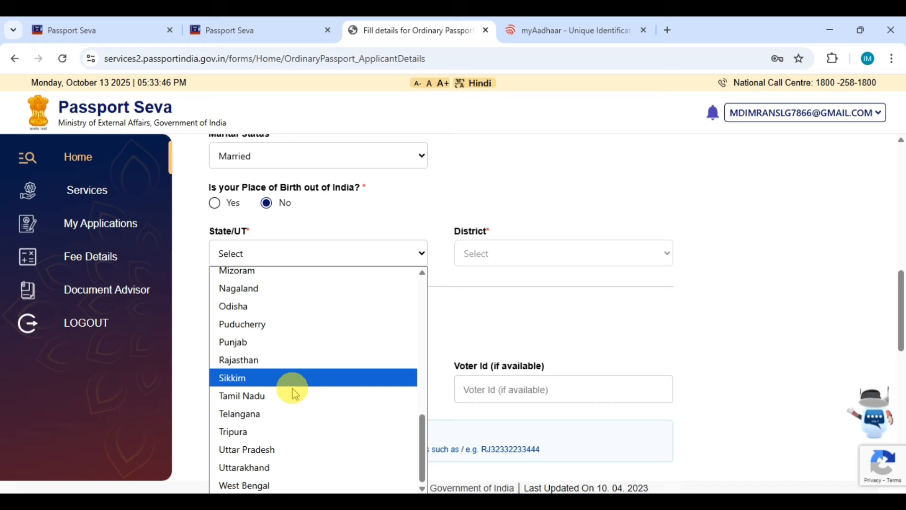
{"action": "left_click", "coordinate": [293, 485]}
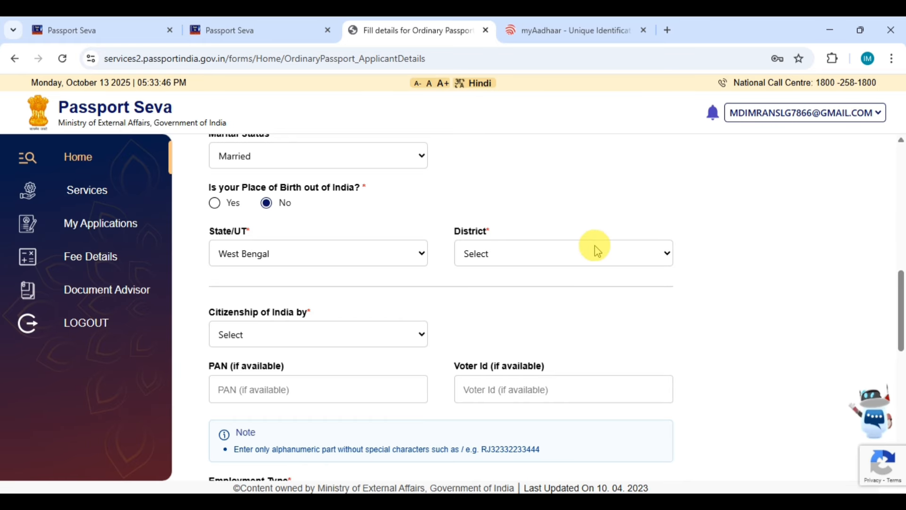
{"action": "left_click", "coordinate": [593, 246]}
{"action": "scroll", "coordinate": [525, 324], "scroll_direction": "down", "scroll_amount": 5}
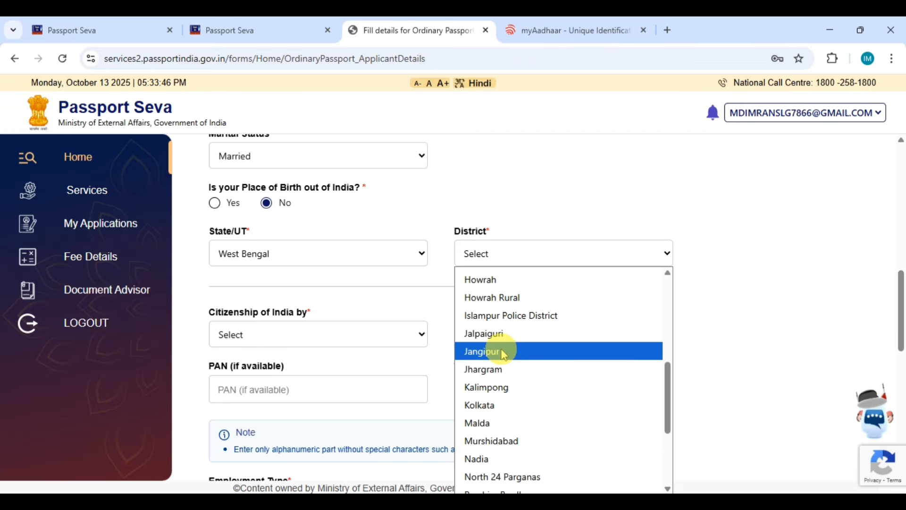
{"action": "left_click", "coordinate": [498, 334]}
Step: Set Citizenship of India by to Birth
{"action": "scroll", "coordinate": [406, 264], "scroll_direction": "down", "scroll_amount": 1}
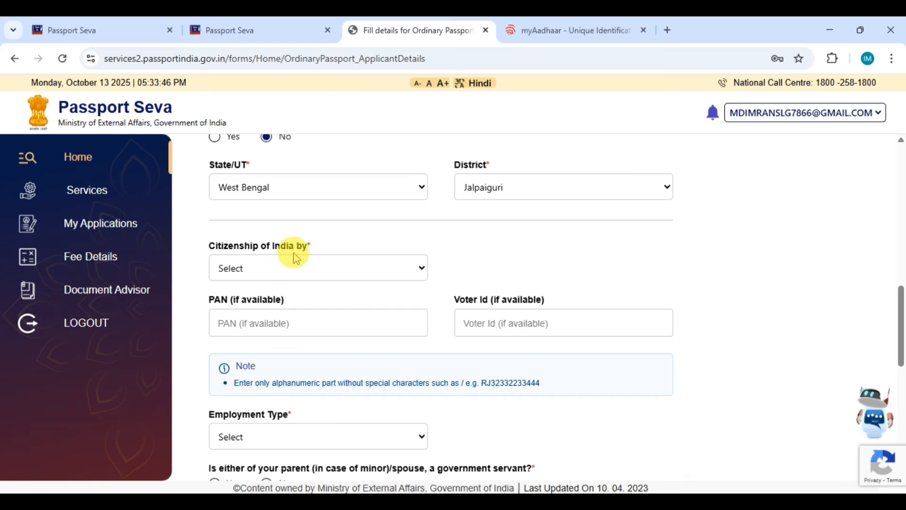
{"action": "left_click", "coordinate": [374, 276]}
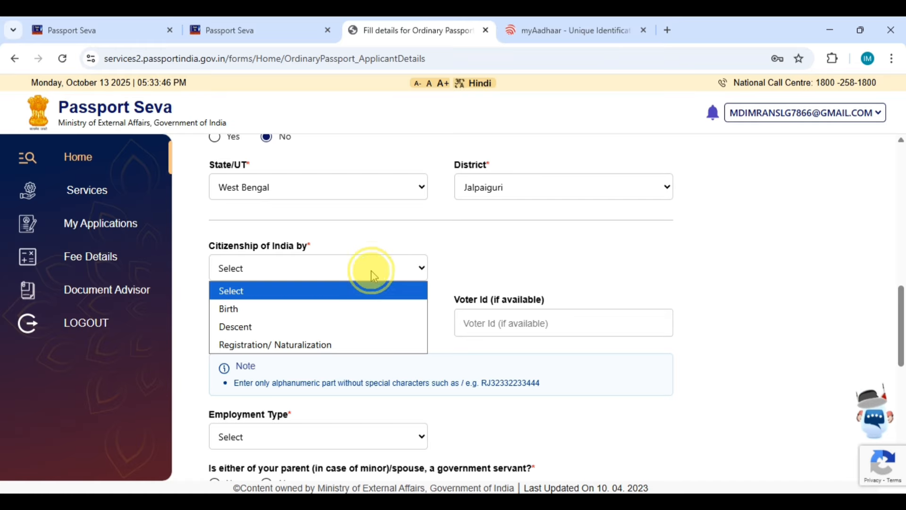
{"action": "left_click", "coordinate": [276, 310]}
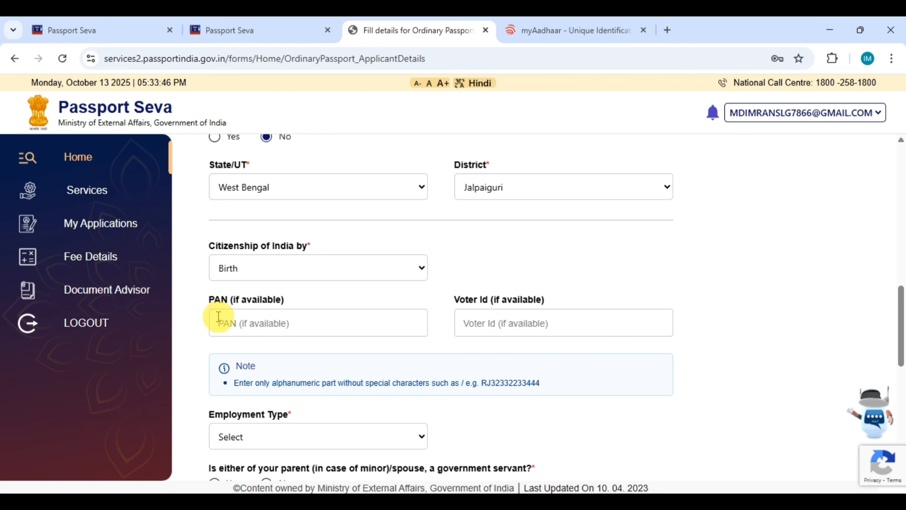
Step: Enter the applicant's PAN number in the PAN field, leaving Voter Id empty
{"action": "left_click", "coordinate": [250, 308]}
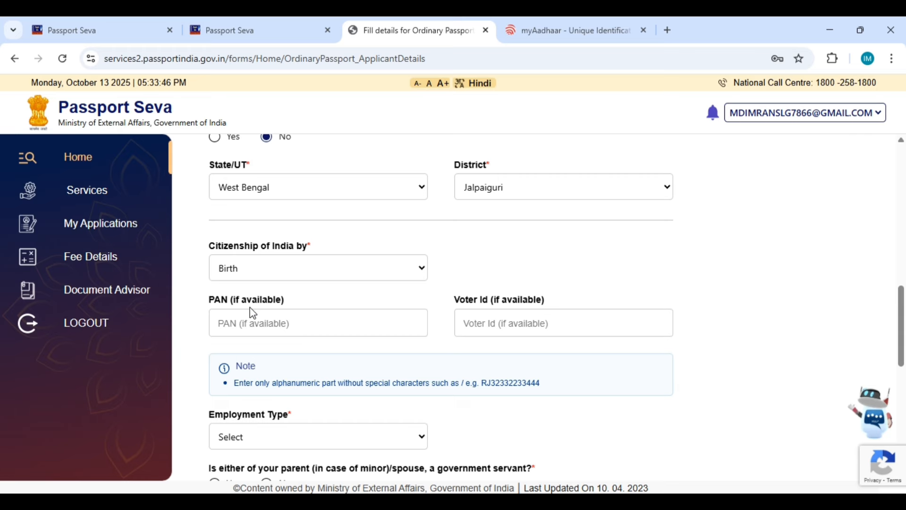
{"action": "left_click", "coordinate": [227, 326]}
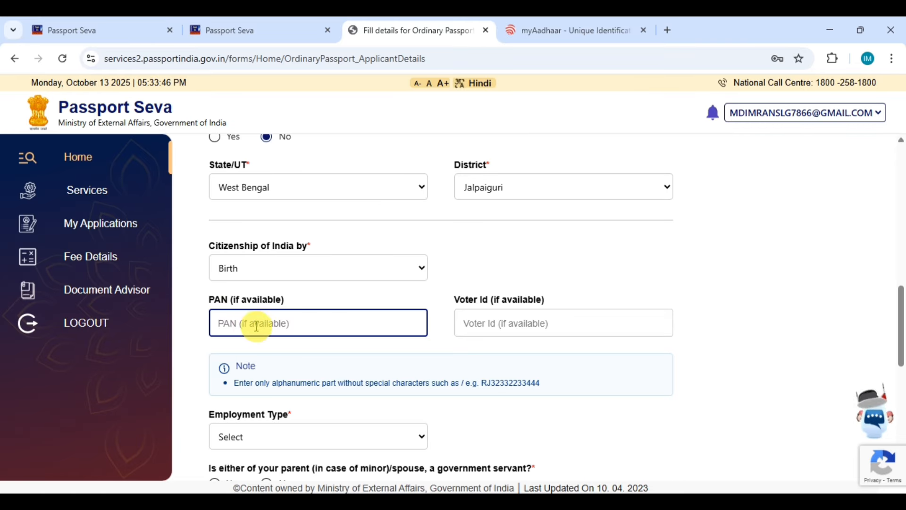
{"action": "left_click", "coordinate": [744, 271]}
Step: Choose Student as Employment Type, then reset it to no selection
{"action": "scroll", "coordinate": [744, 273], "scroll_direction": "down", "scroll_amount": 3}
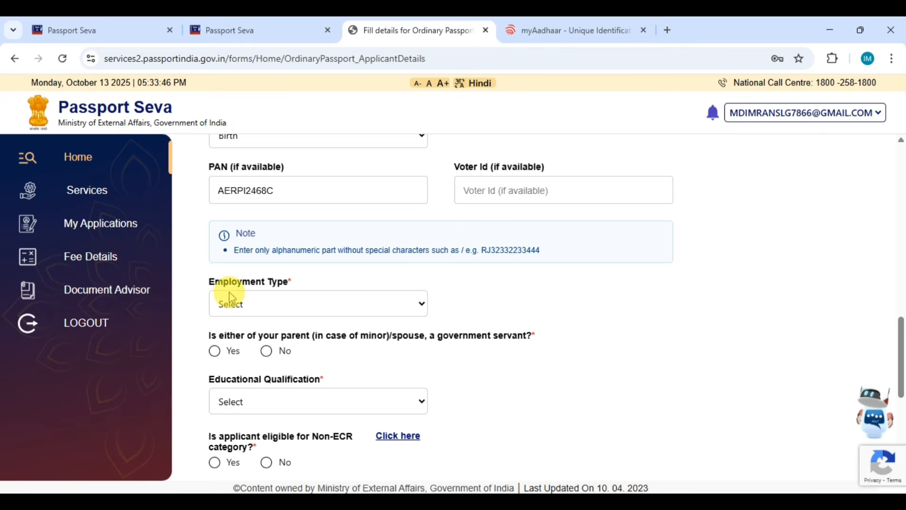
{"action": "left_click", "coordinate": [296, 310]}
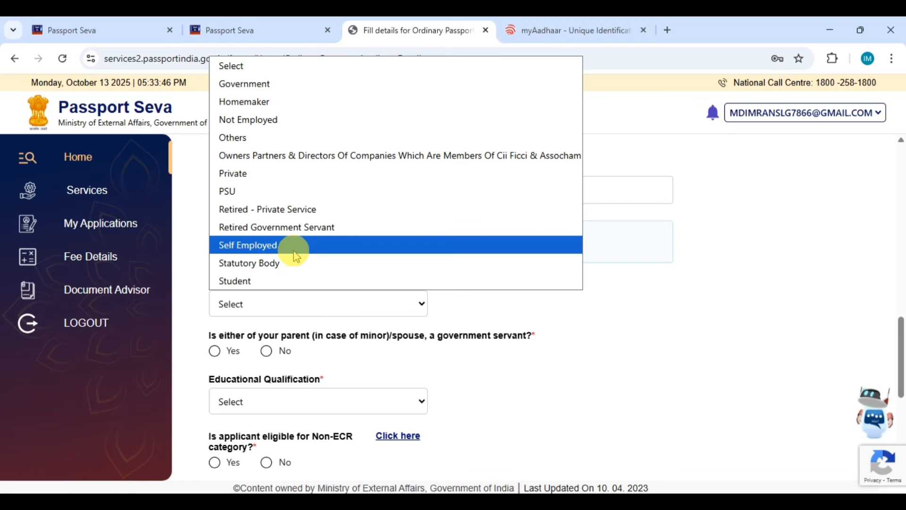
{"action": "left_click", "coordinate": [321, 118]}
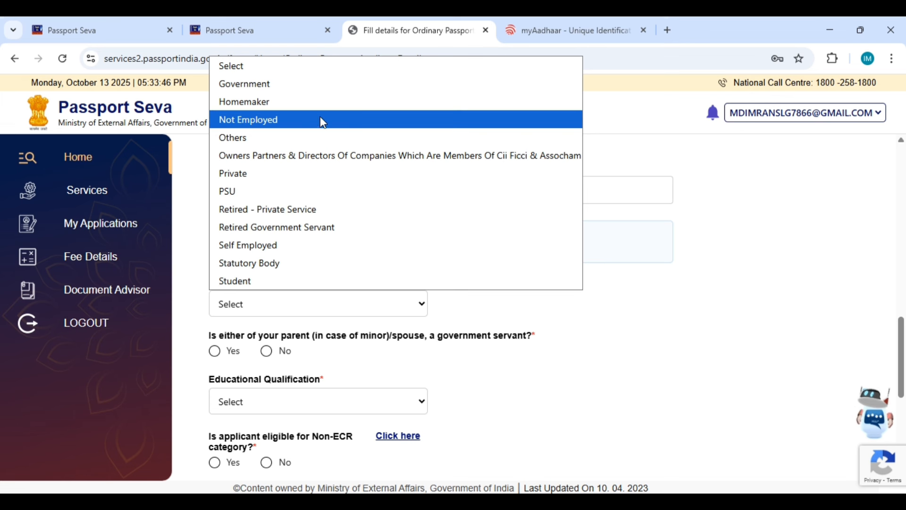
{"action": "left_click", "coordinate": [320, 194]}
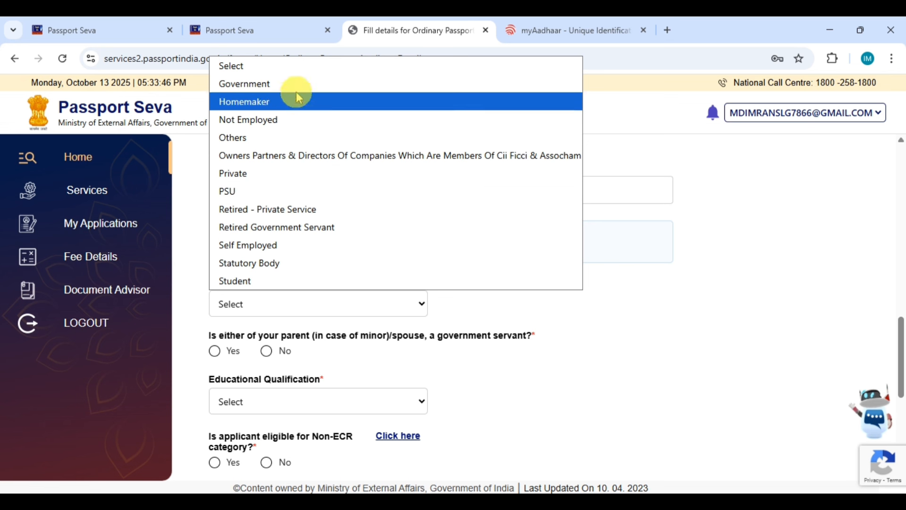
{"action": "left_click", "coordinate": [303, 280]}
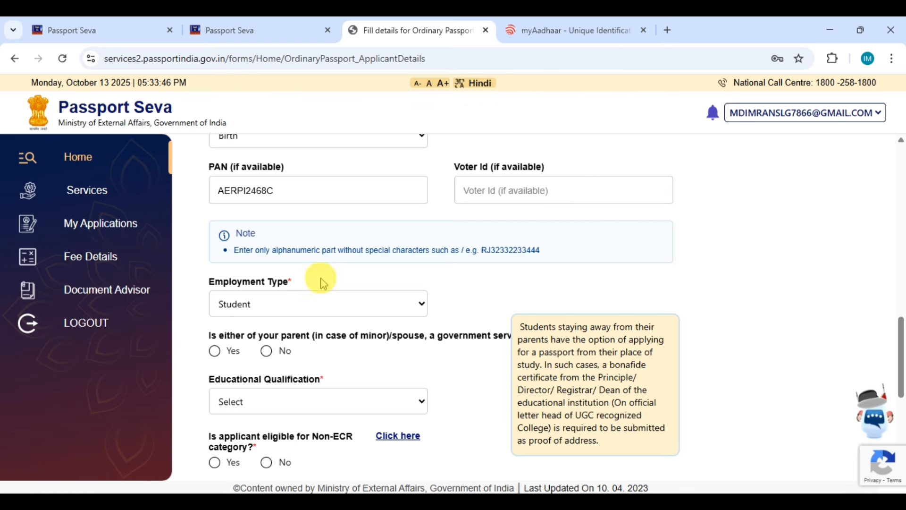
{"action": "scroll", "coordinate": [445, 299], "scroll_direction": "down", "scroll_amount": 3}
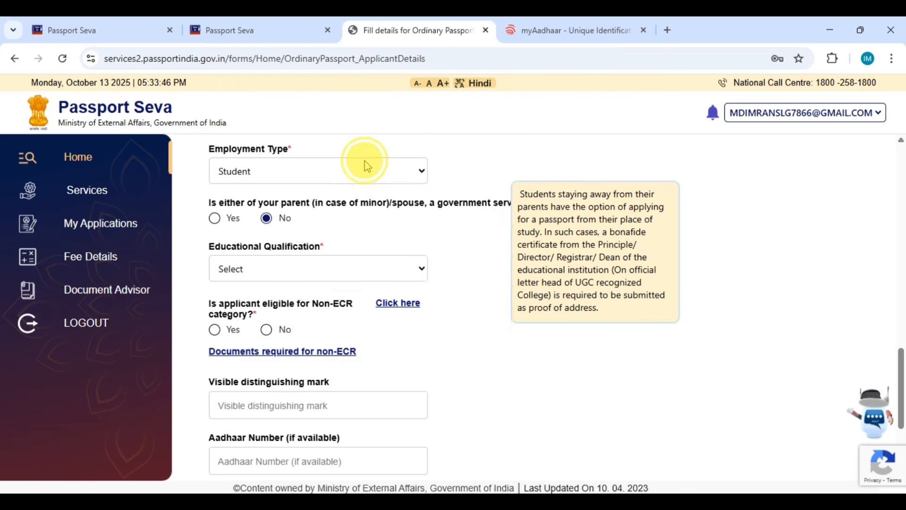
{"action": "left_click", "coordinate": [366, 162]}
{"action": "left_click", "coordinate": [344, 193]}
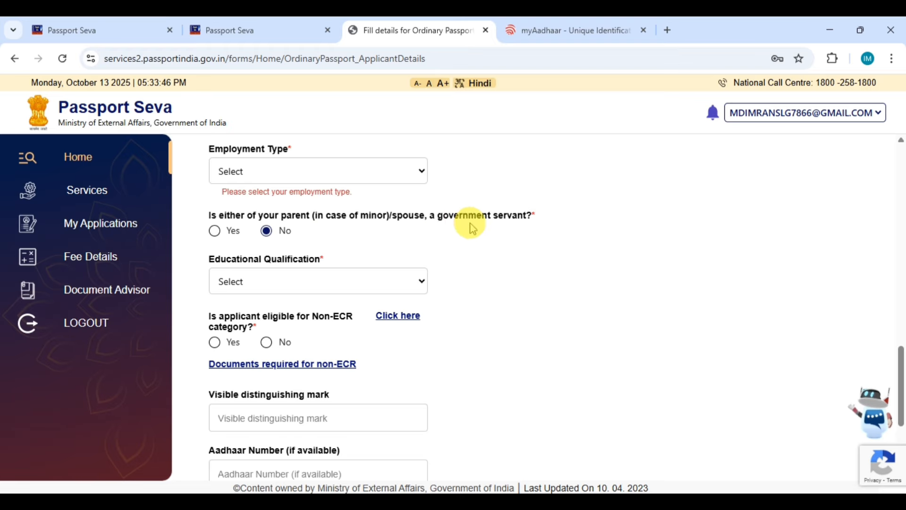
Step: Answer No for parent/spouse government servant and set Employment Type back to Student
{"action": "left_click", "coordinate": [229, 219]}
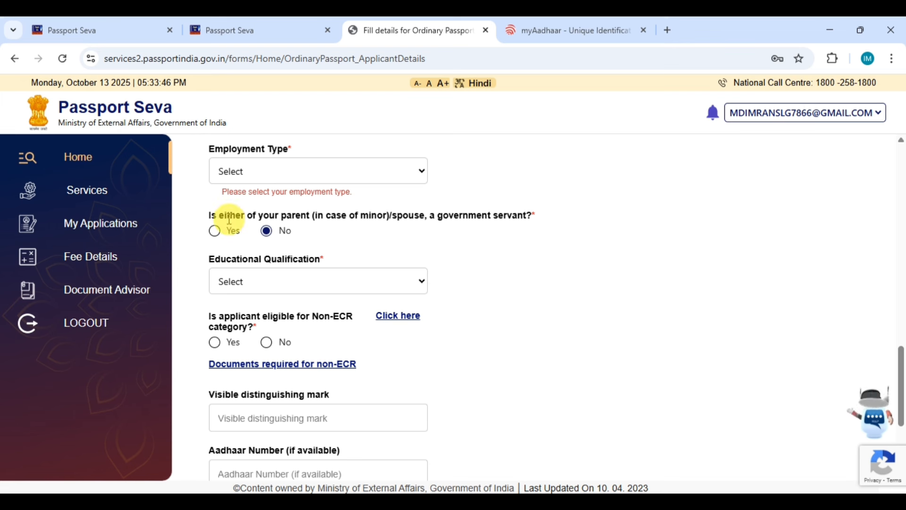
{"action": "left_click", "coordinate": [227, 212]}
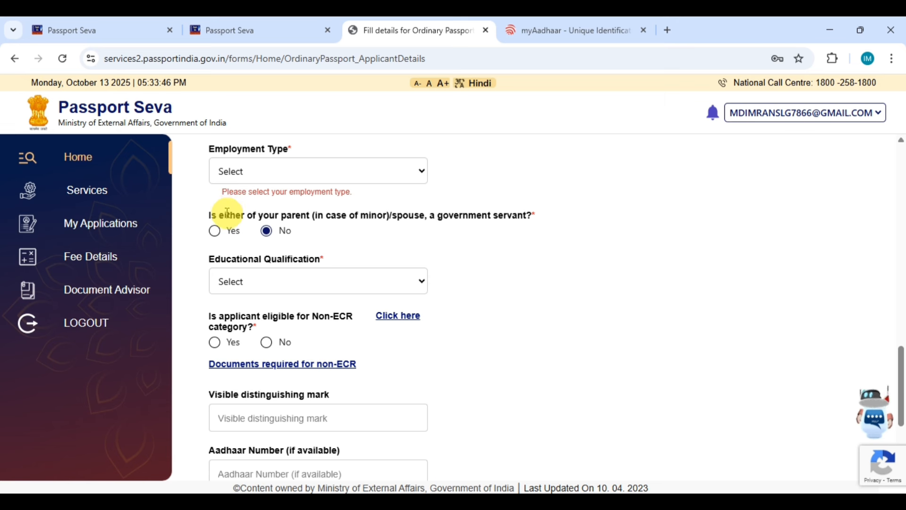
{"action": "left_click", "coordinate": [266, 233]}
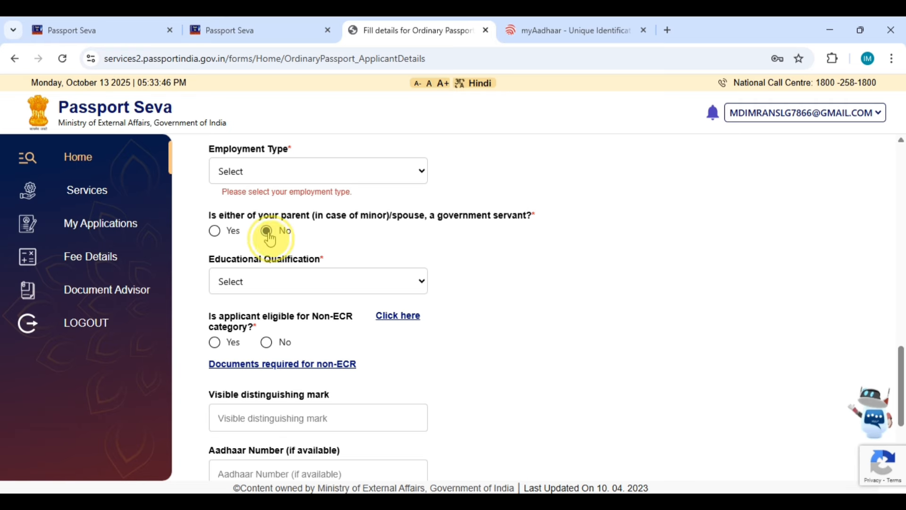
{"action": "left_click", "coordinate": [263, 171]}
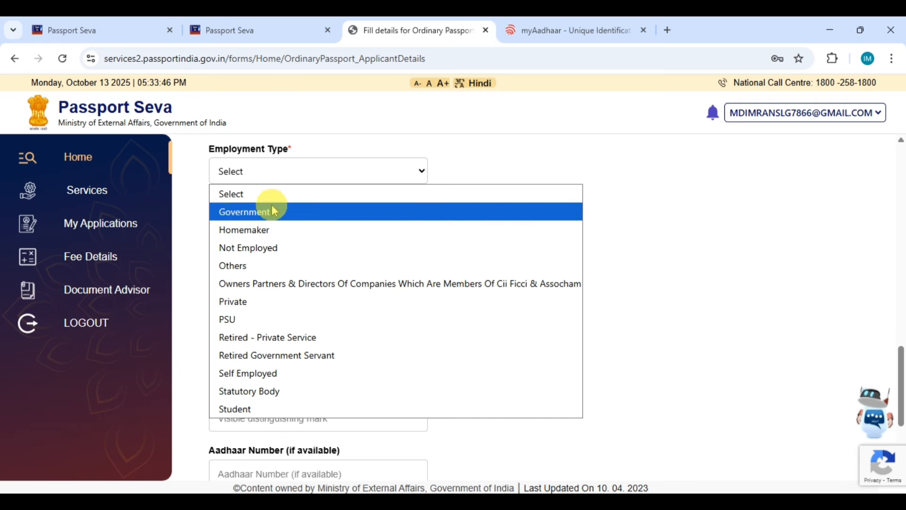
{"action": "left_click", "coordinate": [257, 407]}
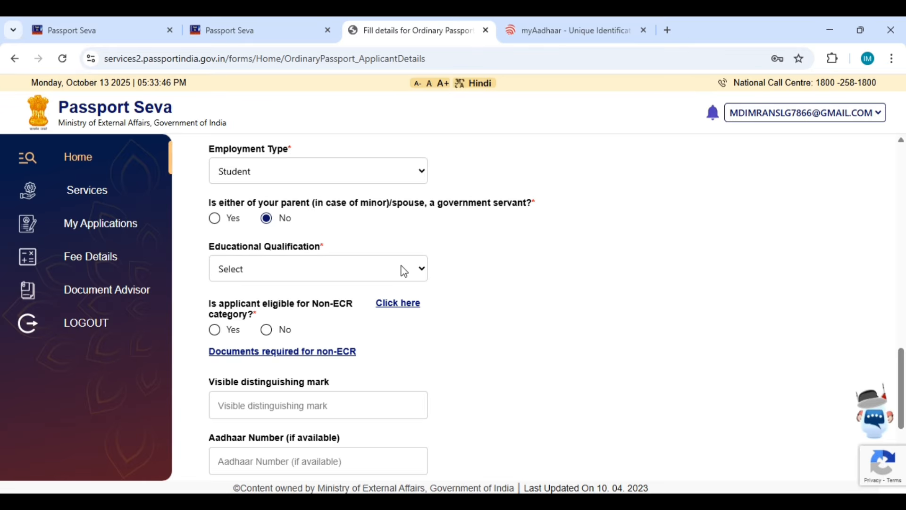
{"action": "left_click", "coordinate": [403, 269]}
{"action": "left_click", "coordinate": [446, 259]}
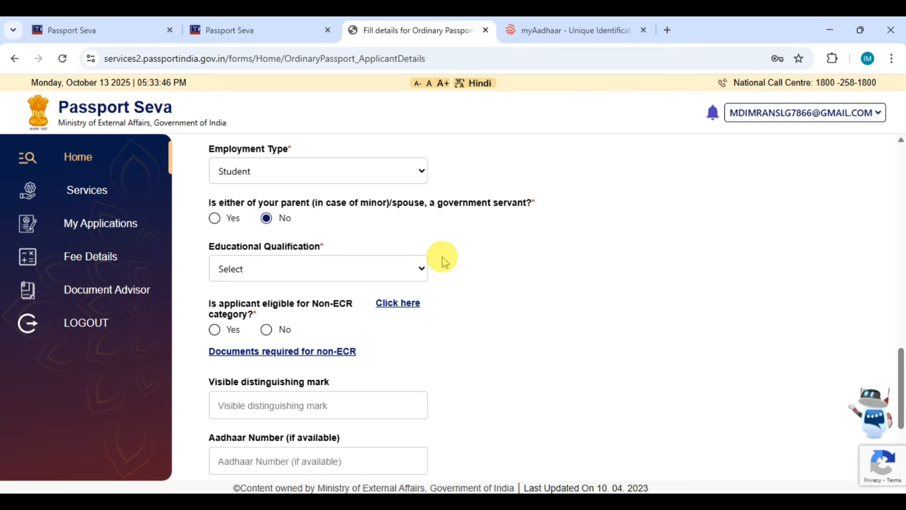
Step: Choose '10th Pass And Above' as Educational Qualification, bringing up Non-ECR eligibility answered Yes
{"action": "left_click", "coordinate": [265, 269]}
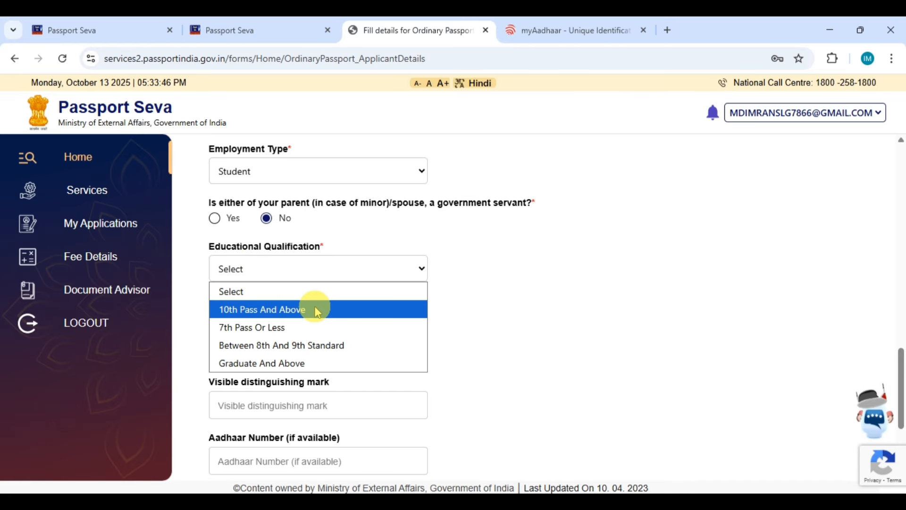
{"action": "left_click", "coordinate": [314, 310]}
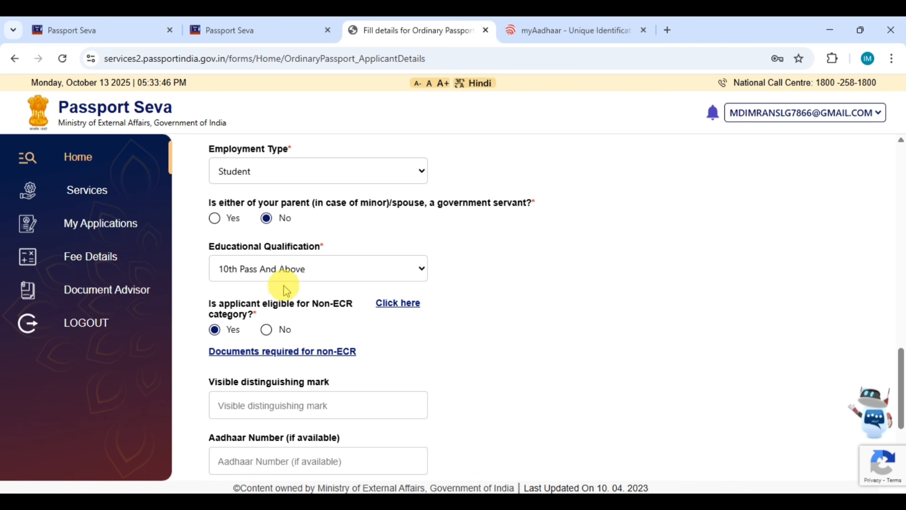
Step: Enter 'MOLE ON MY RIGHT HAND' as the visible distinguishing mark
{"action": "left_click", "coordinate": [221, 331]}
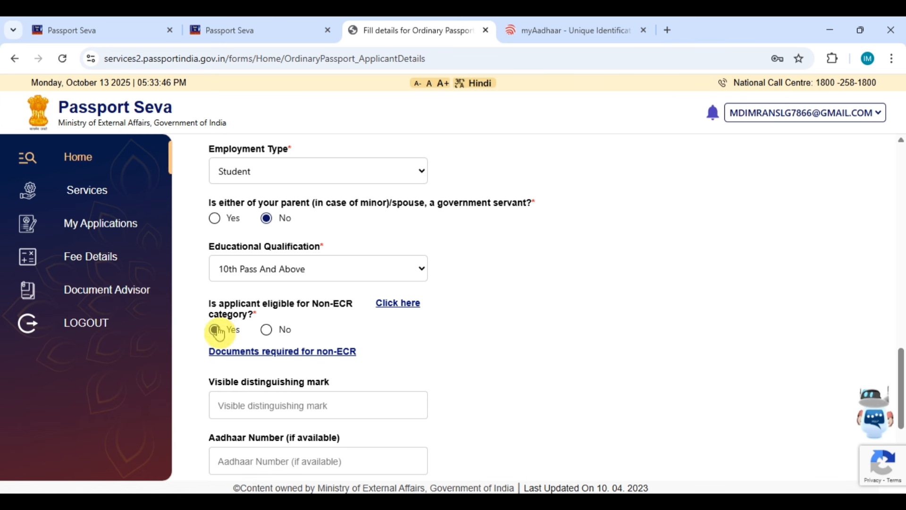
{"action": "scroll", "coordinate": [236, 333], "scroll_direction": "down", "scroll_amount": 1}
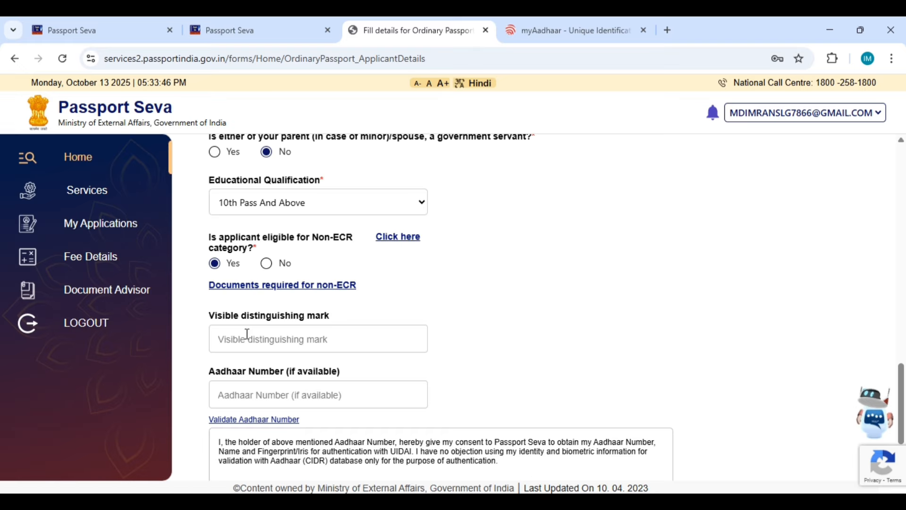
{"action": "left_click", "coordinate": [247, 333]}
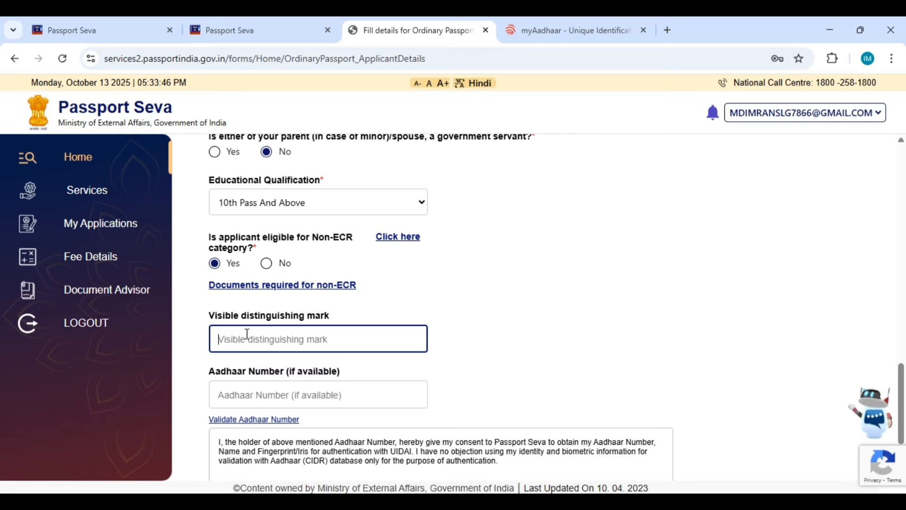
{"action": "type", "text": "MOLE"}
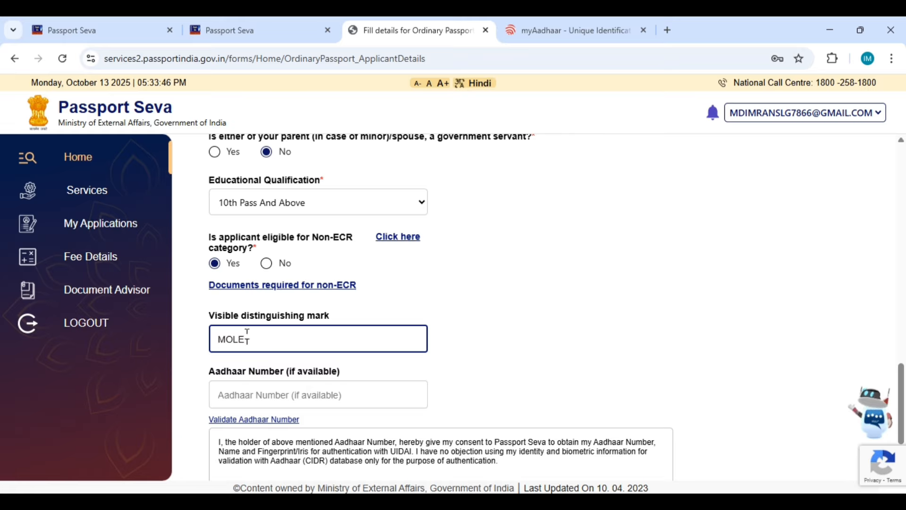
{"action": "type", "text": " ON MY "}
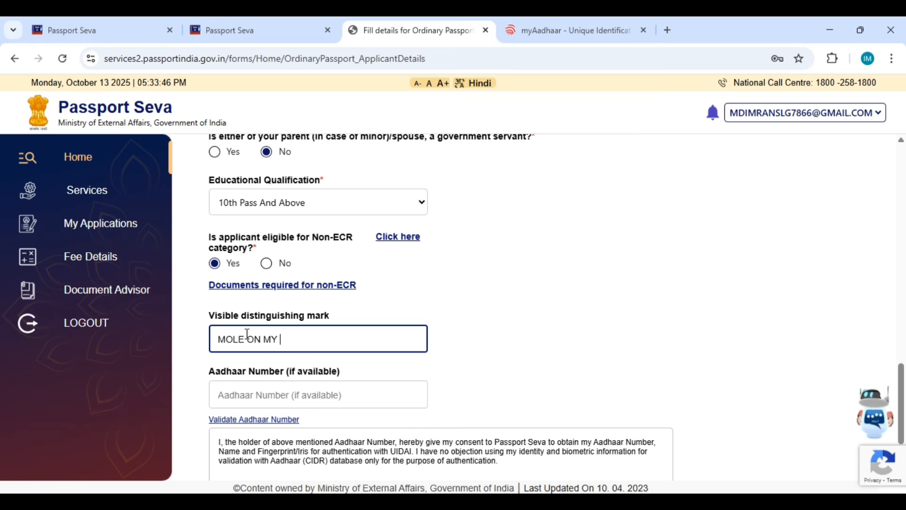
{"action": "type", "text": "RIGHT "}
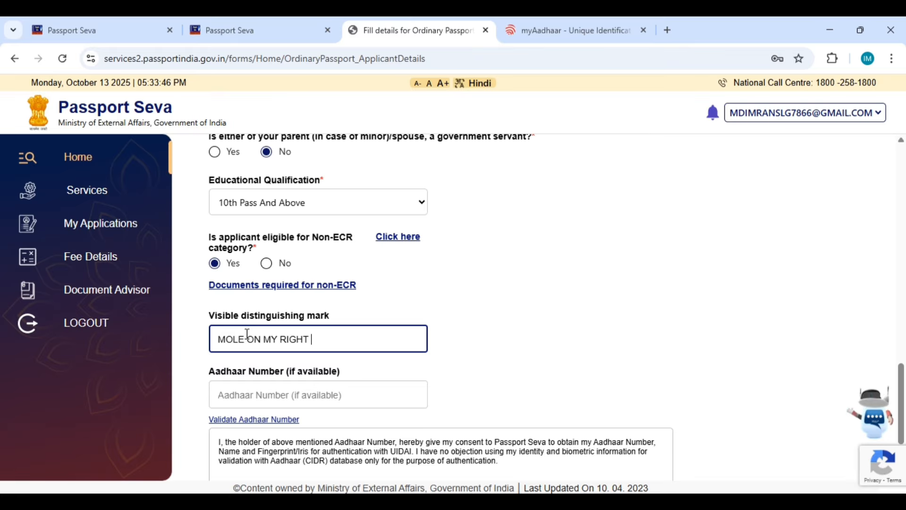
{"action": "type", "text": "HAND"}
{"action": "left_click", "coordinate": [247, 333]}
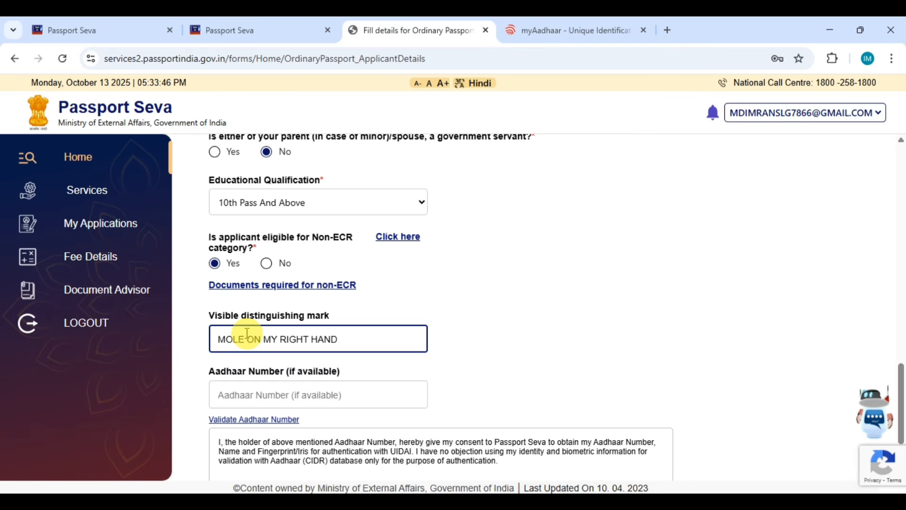
Step: Paste the Aadhaar number and agree to the Aadhaar authentication consent
{"action": "scroll", "coordinate": [243, 332], "scroll_direction": "down", "scroll_amount": 1}
{"action": "left_click", "coordinate": [270, 329]}
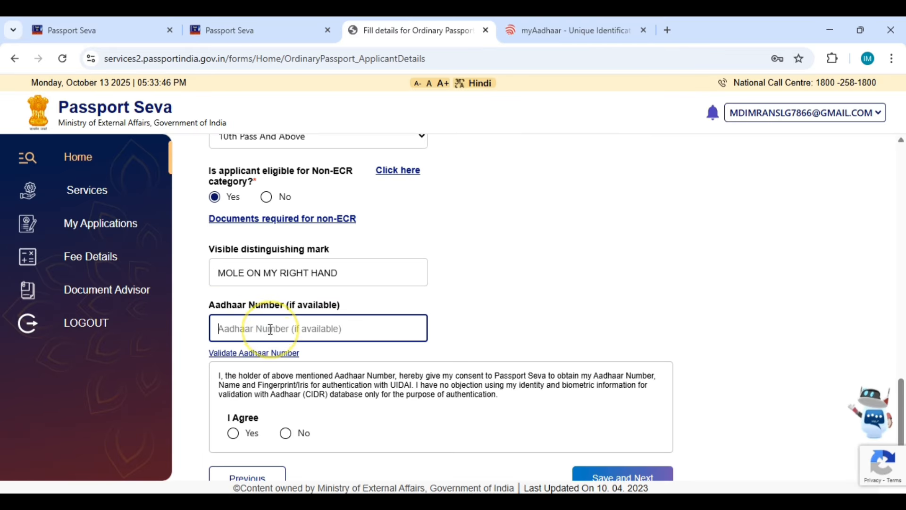
{"action": "key", "text": "ctrl+v"}
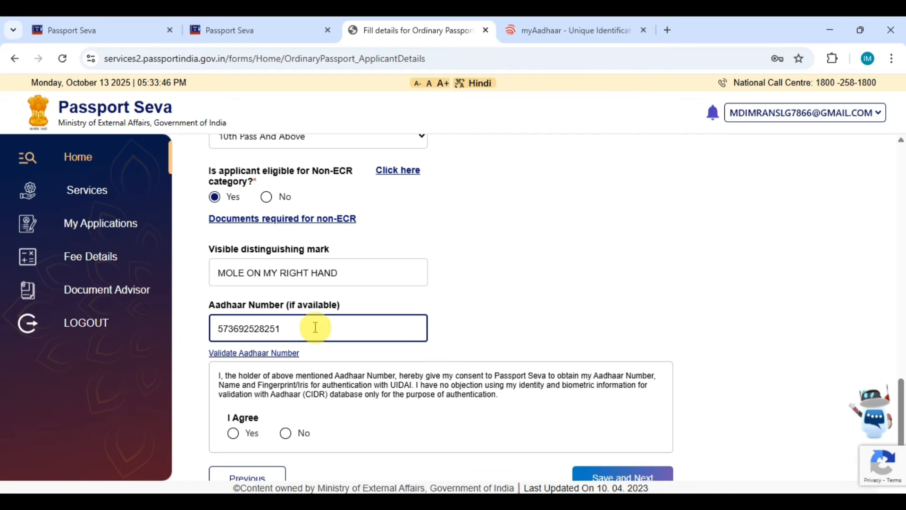
{"action": "scroll", "coordinate": [321, 302], "scroll_direction": "down", "scroll_amount": 1}
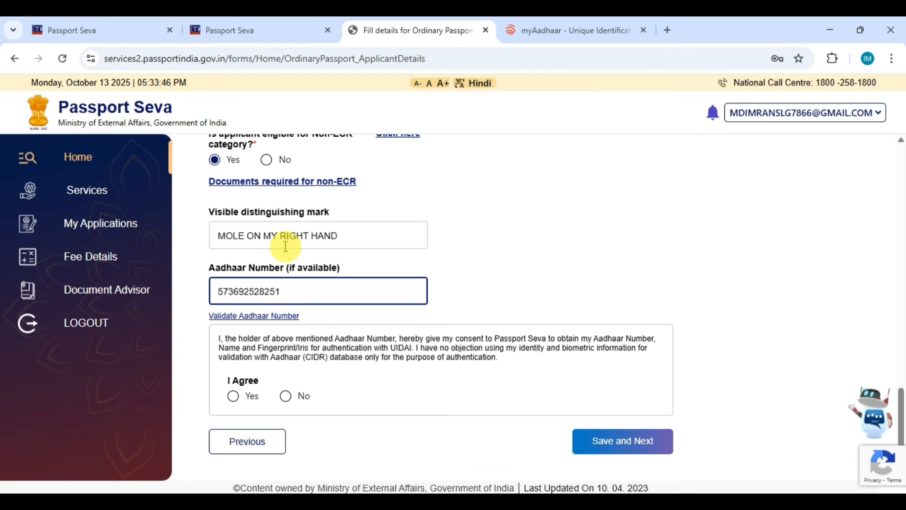
{"action": "left_click", "coordinate": [235, 398]}
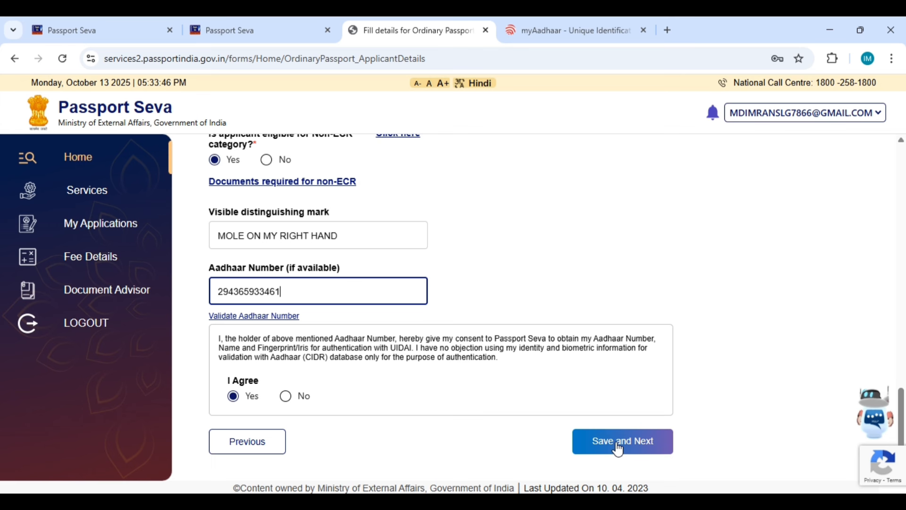
Step: Save Applicant Details, fill in parents', guardian and spouse names, and save Family Details
{"action": "left_click", "coordinate": [618, 446]}
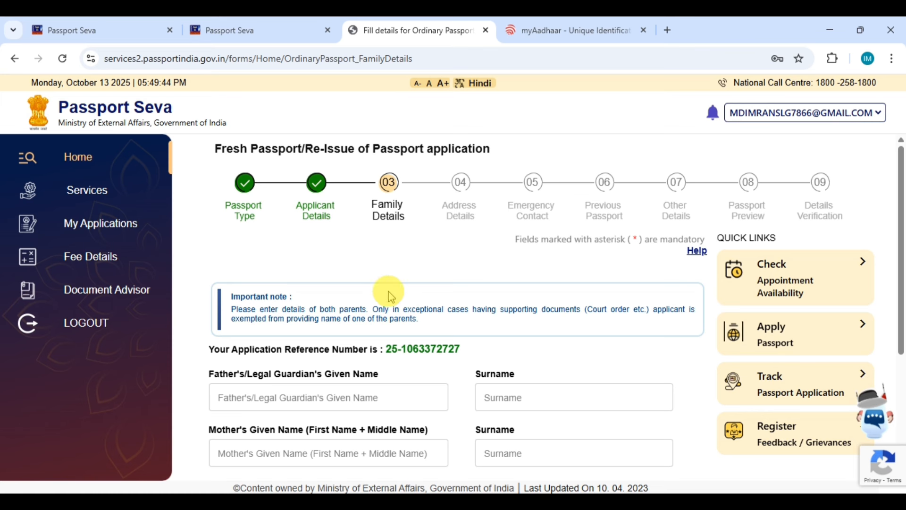
{"action": "scroll", "coordinate": [359, 186], "scroll_direction": "down", "scroll_amount": 3}
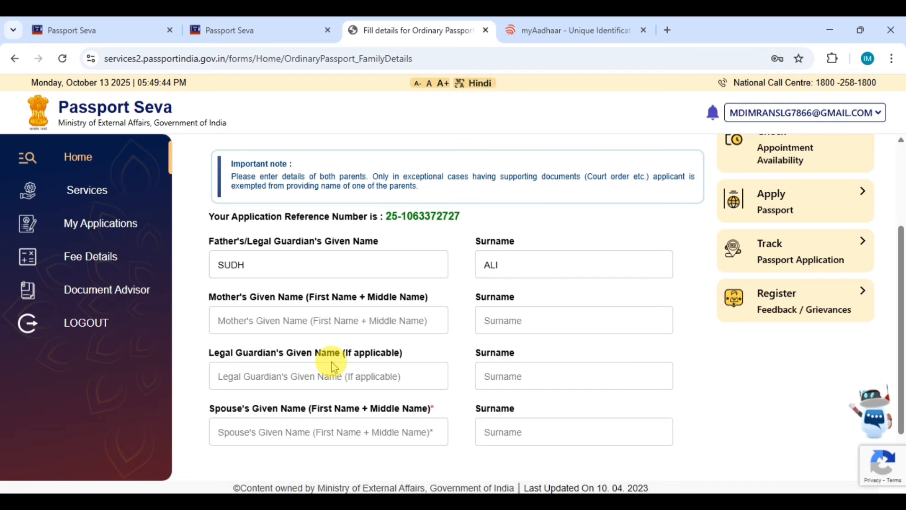
{"action": "scroll", "coordinate": [359, 361], "scroll_direction": "down", "scroll_amount": 1}
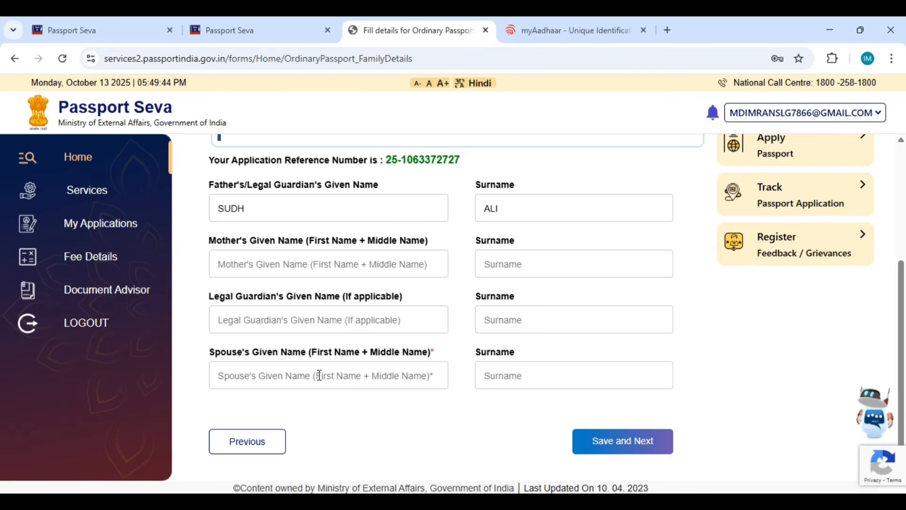
{"action": "left_click", "coordinate": [270, 262]}
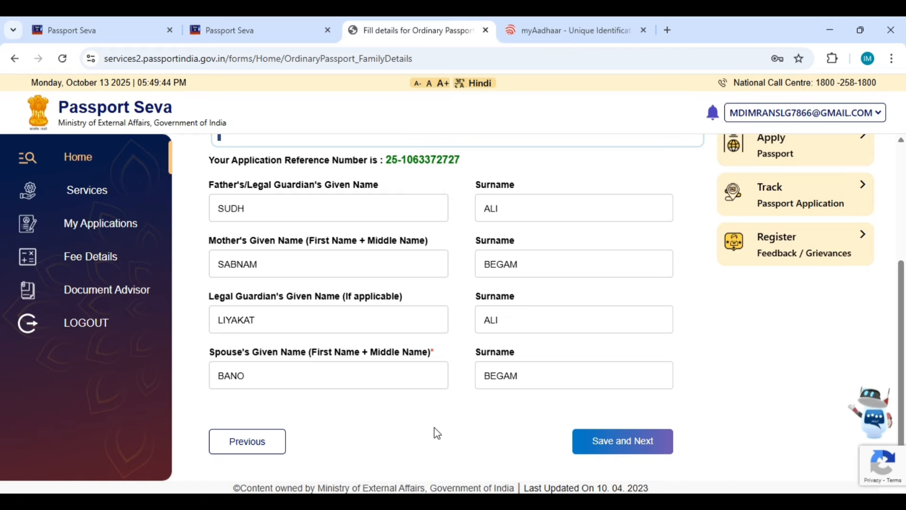
{"action": "left_click", "coordinate": [619, 446]}
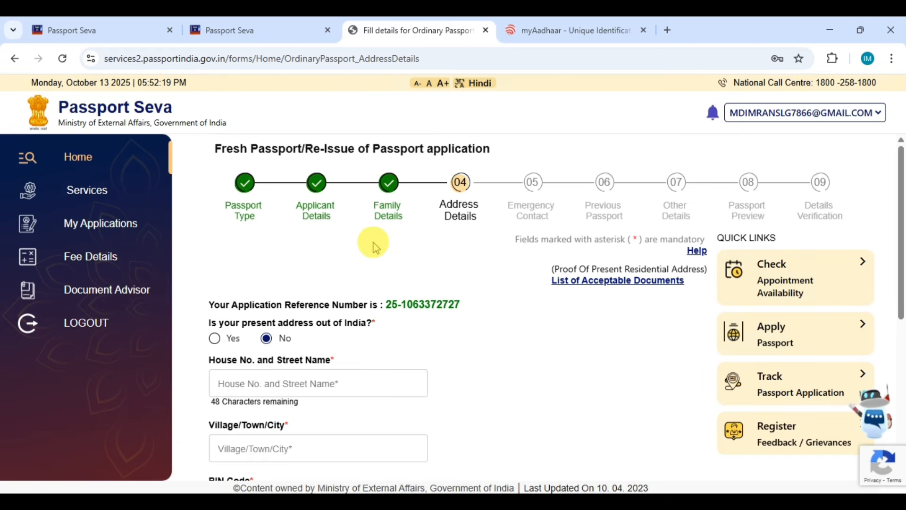
Step: Go through the Address Details present-address fields (address, PIN, state, mobile, e-mail)
{"action": "scroll", "coordinate": [168, 195], "scroll_direction": "down", "scroll_amount": 3}
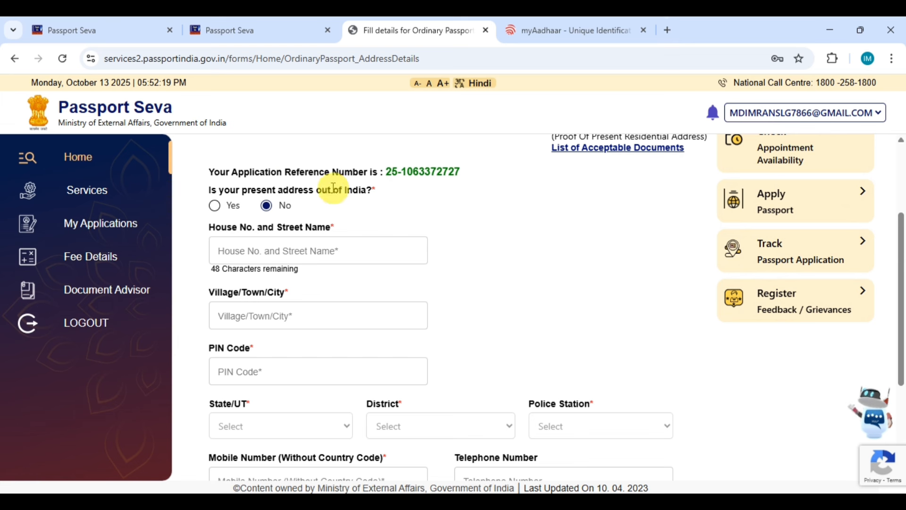
{"action": "left_click", "coordinate": [360, 191]}
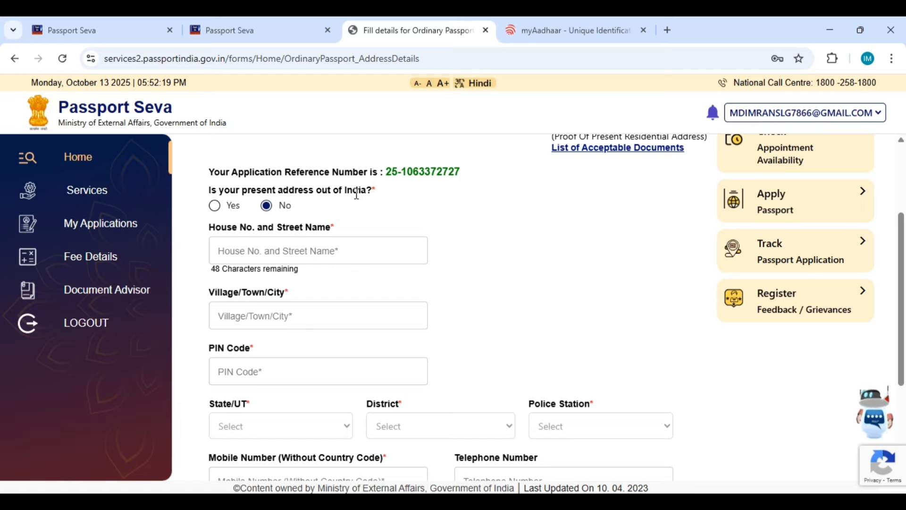
{"action": "left_click", "coordinate": [218, 240]}
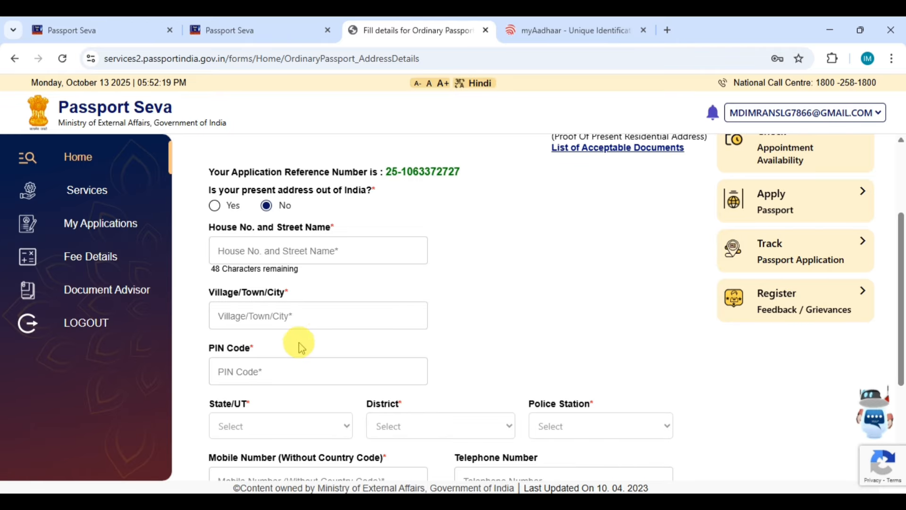
{"action": "scroll", "coordinate": [309, 338], "scroll_direction": "down", "scroll_amount": 1}
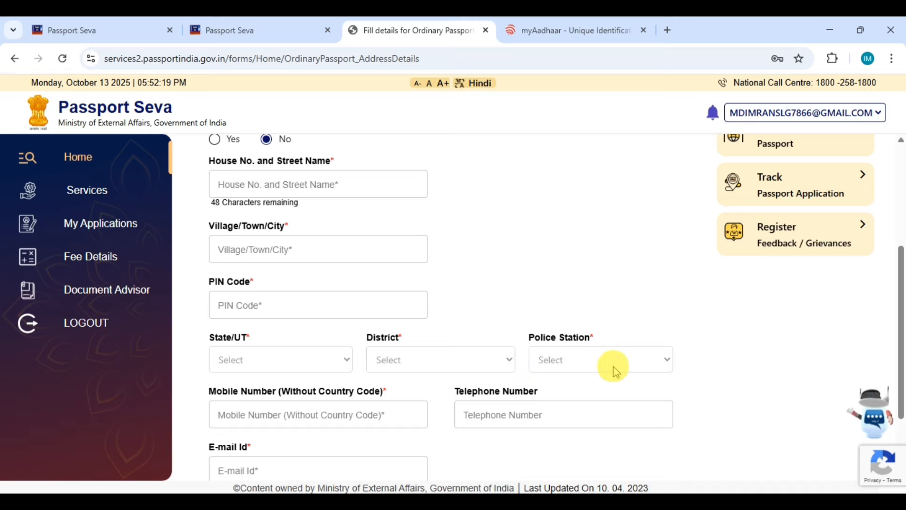
{"action": "left_click", "coordinate": [264, 424]}
{"action": "left_click", "coordinate": [255, 421]}
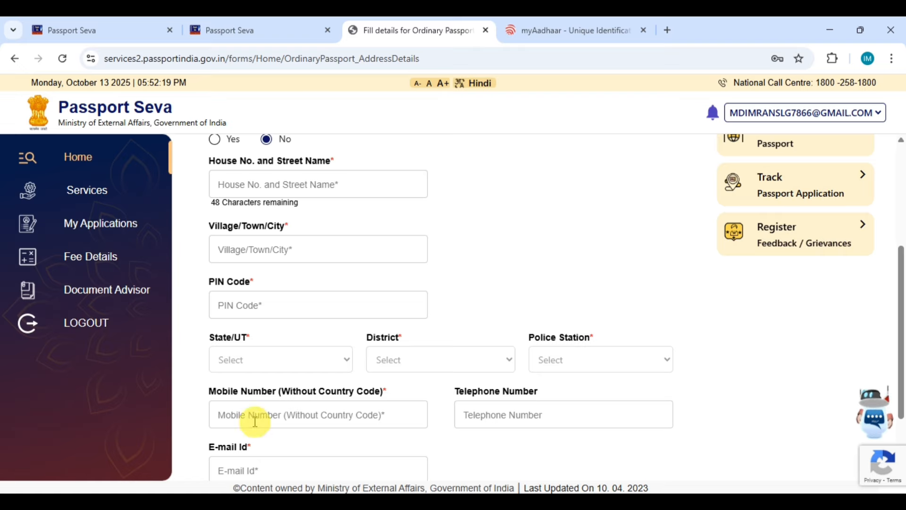
{"action": "left_click", "coordinate": [433, 405]}
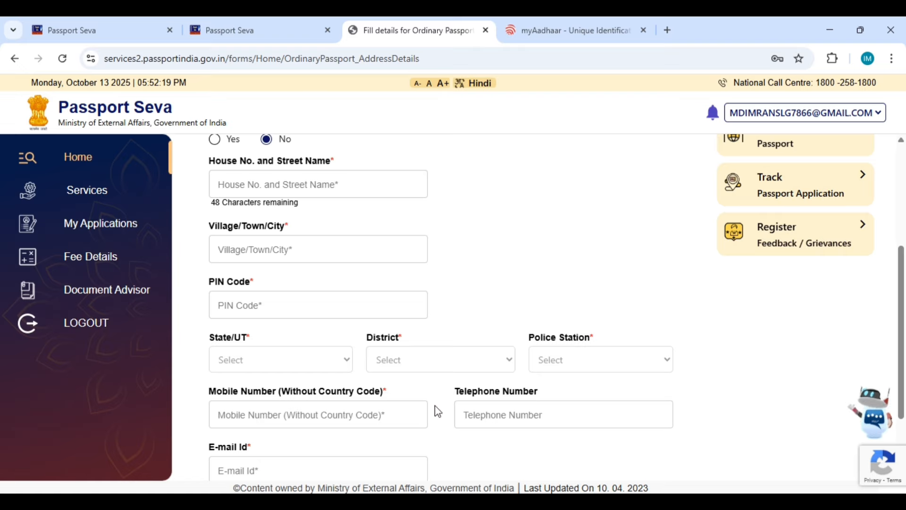
{"action": "left_click", "coordinate": [479, 414]}
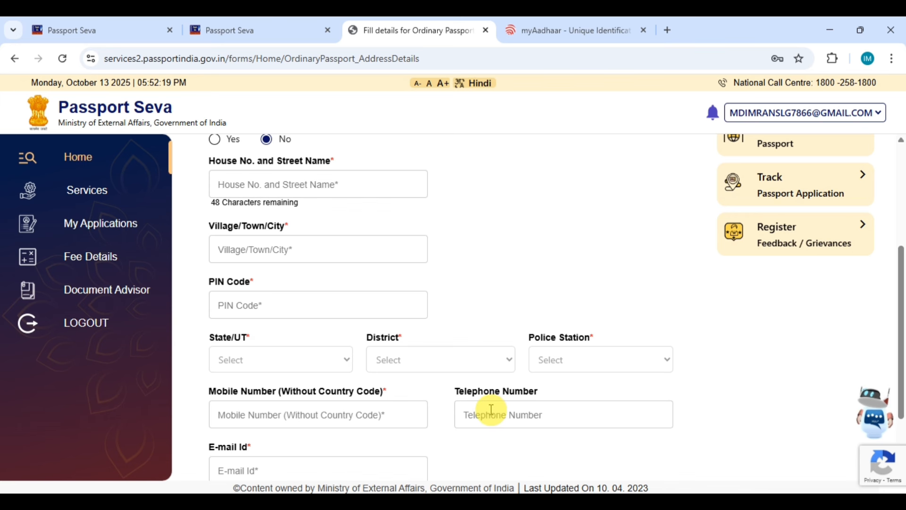
{"action": "scroll", "coordinate": [489, 410], "scroll_direction": "down", "scroll_amount": 2}
{"action": "left_click", "coordinate": [160, 333]}
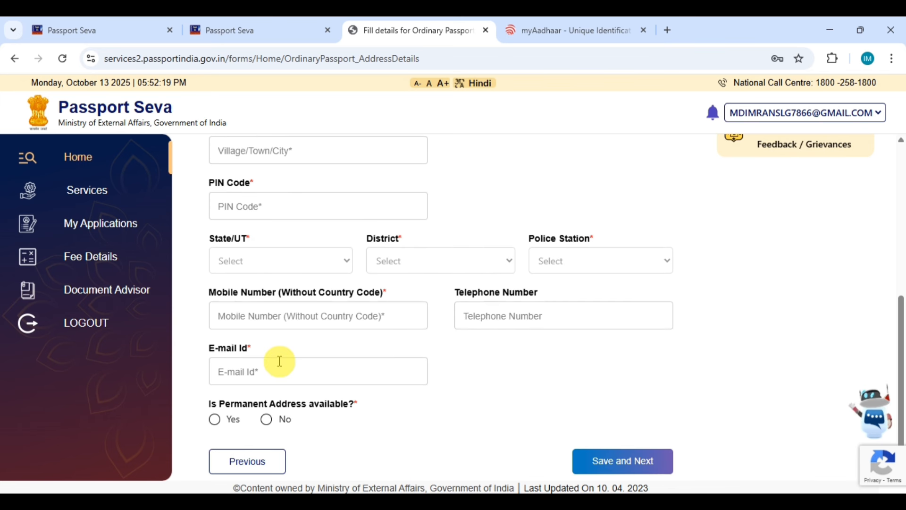
{"action": "left_click", "coordinate": [224, 374]}
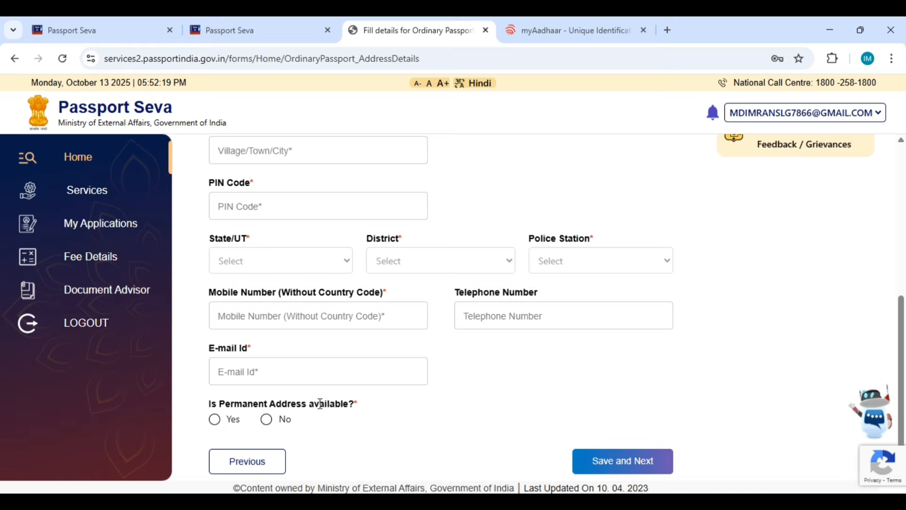
Step: Answer Yes to permanent address available and Yes to same as present address
{"action": "left_click", "coordinate": [216, 424]}
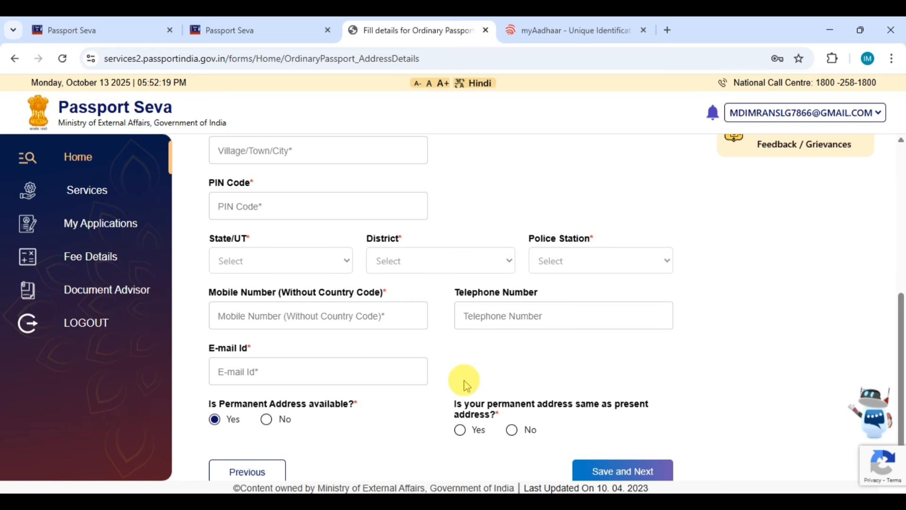
{"action": "scroll", "coordinate": [449, 380], "scroll_direction": "down", "scroll_amount": 1}
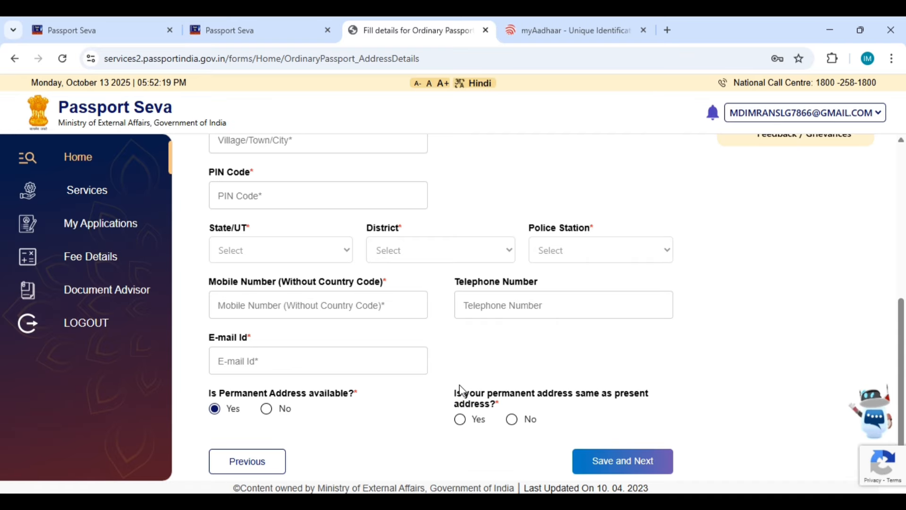
{"action": "left_click", "coordinate": [459, 419]}
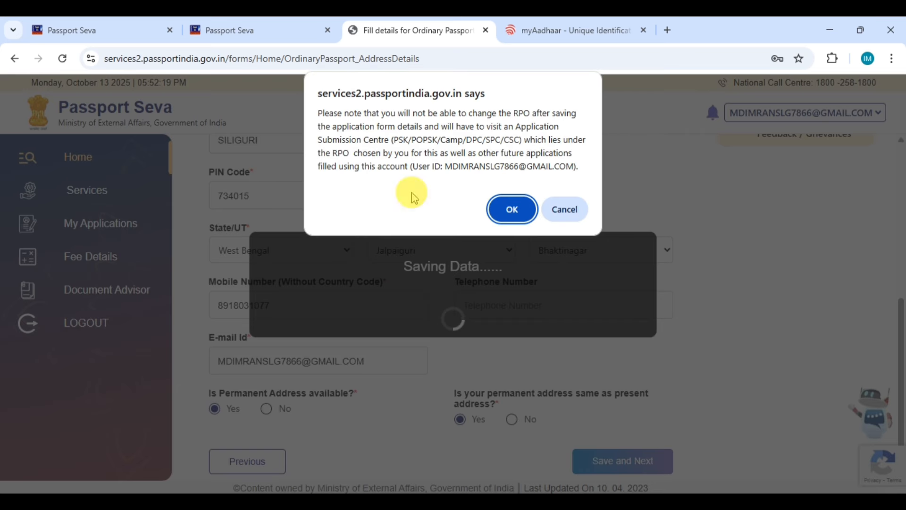
Step: Accept the regional passport office warning to reach the Emergency Contact form
{"action": "left_click", "coordinate": [508, 218]}
{"action": "scroll", "coordinate": [309, 285], "scroll_direction": "down", "scroll_amount": 1}
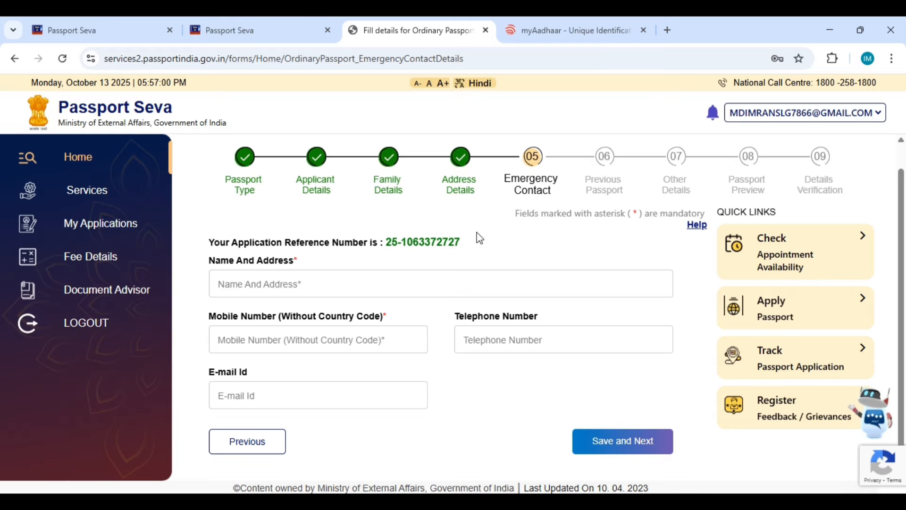
Step: Paste the emergency contact's name and address, enter their mobile number, and save
{"action": "left_click", "coordinate": [294, 289]}
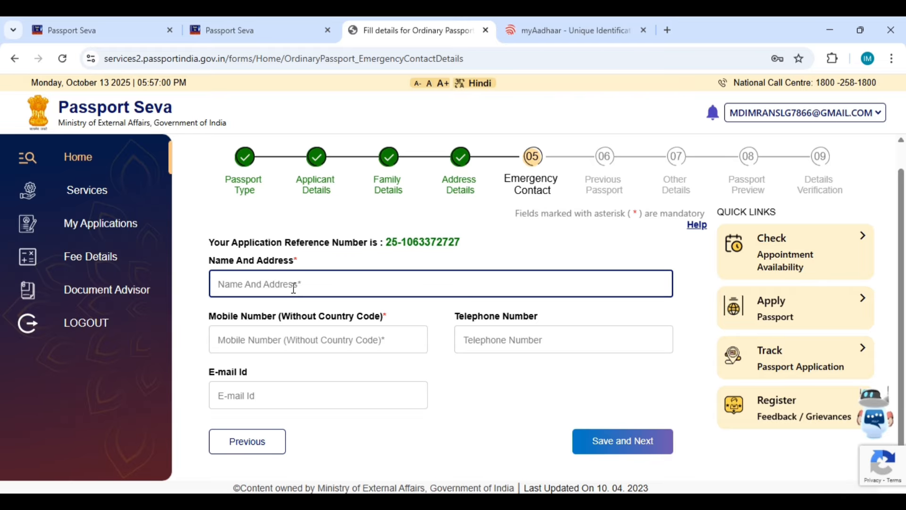
{"action": "left_click", "coordinate": [265, 349]}
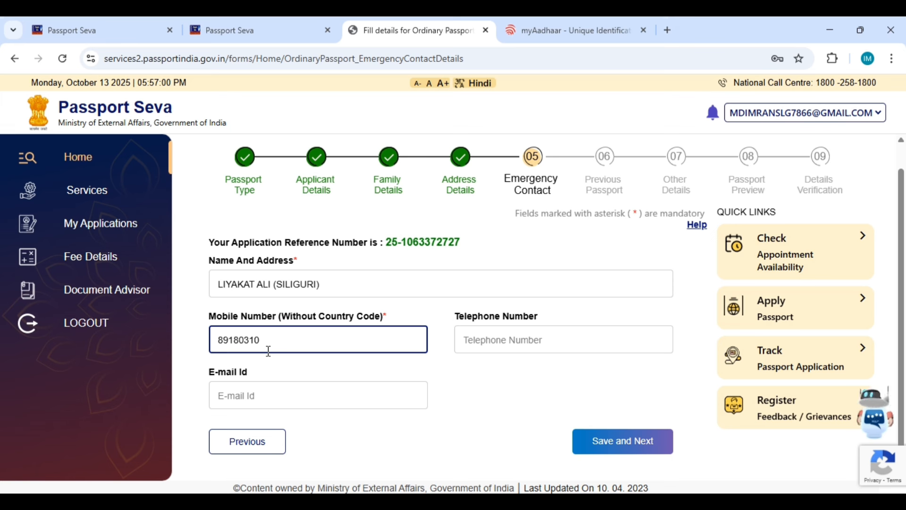
{"action": "left_click", "coordinate": [547, 393]}
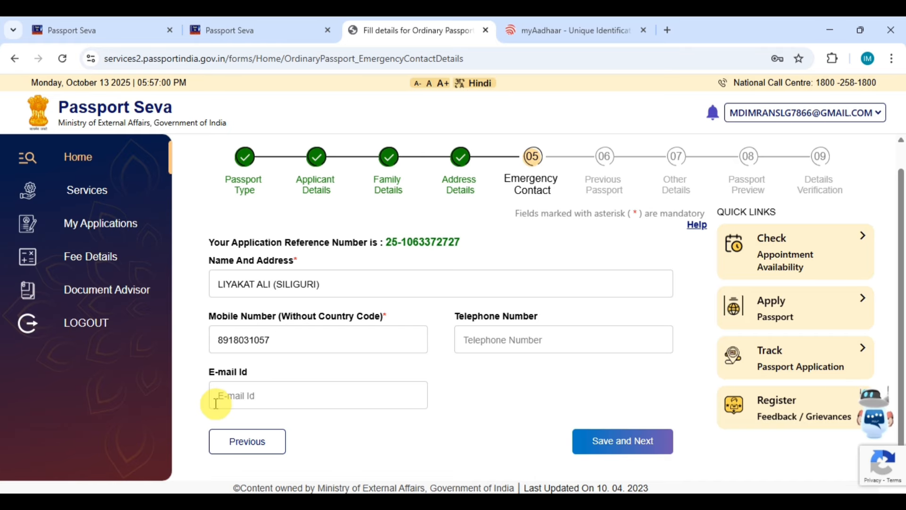
{"action": "left_click", "coordinate": [632, 452]}
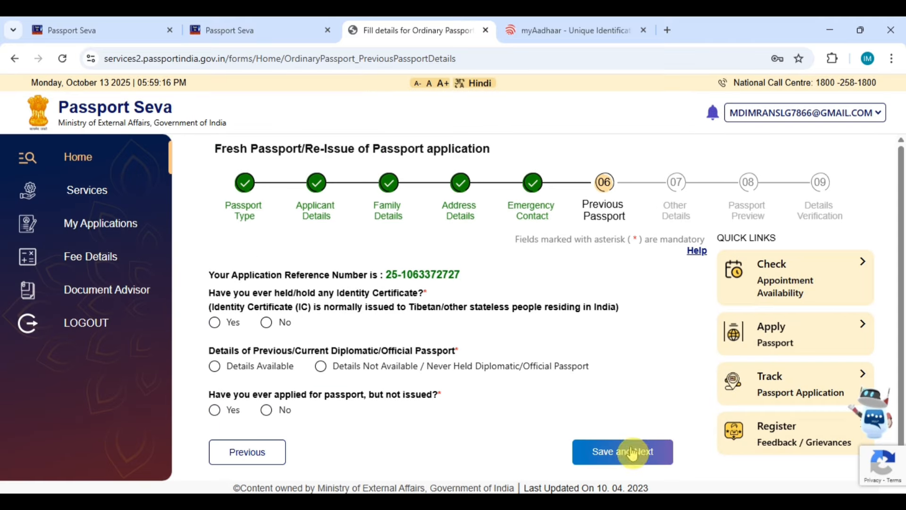
Step: Open the Previous Passport step and select No for ever holding an Identity Certificate
{"action": "left_click", "coordinate": [641, 449]}
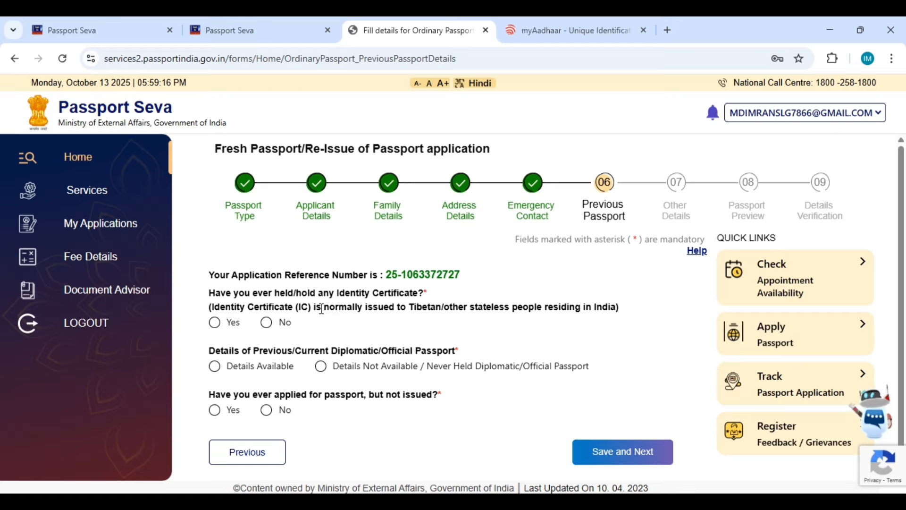
{"action": "left_click", "coordinate": [267, 323]}
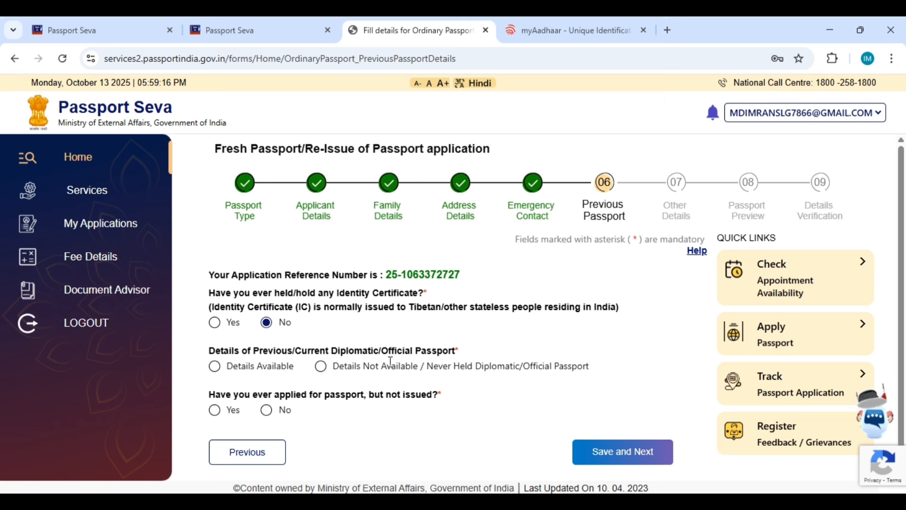
Step: Record no diplomatic/official passport held and No for applied-but-not-issued, then save
{"action": "left_click", "coordinate": [321, 371]}
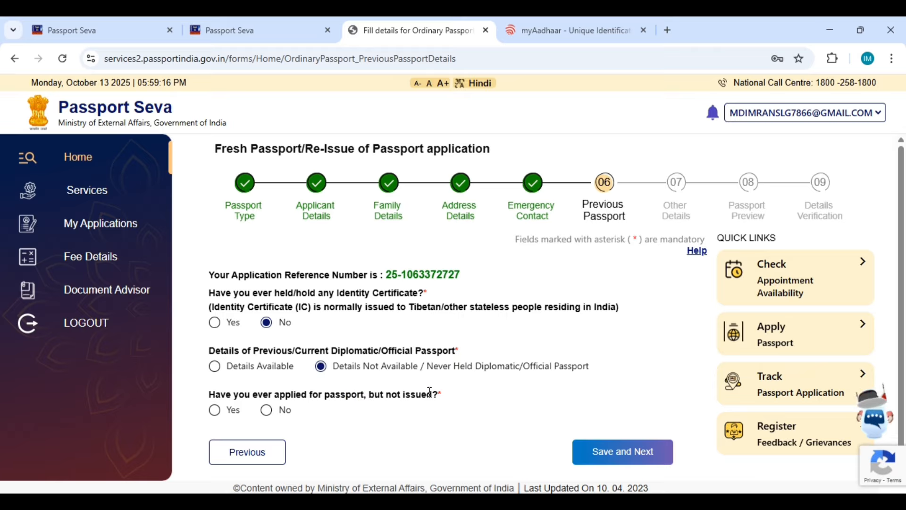
{"action": "left_click", "coordinate": [267, 411]}
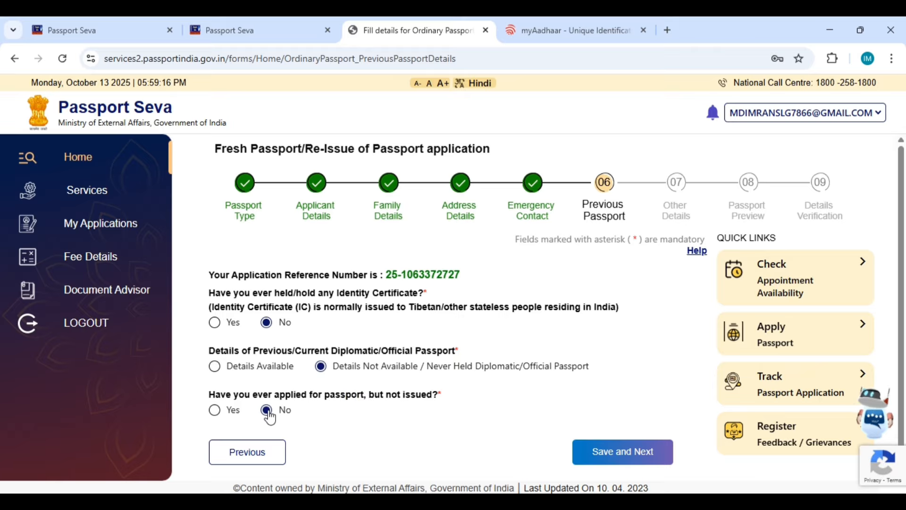
{"action": "left_click", "coordinate": [269, 412]}
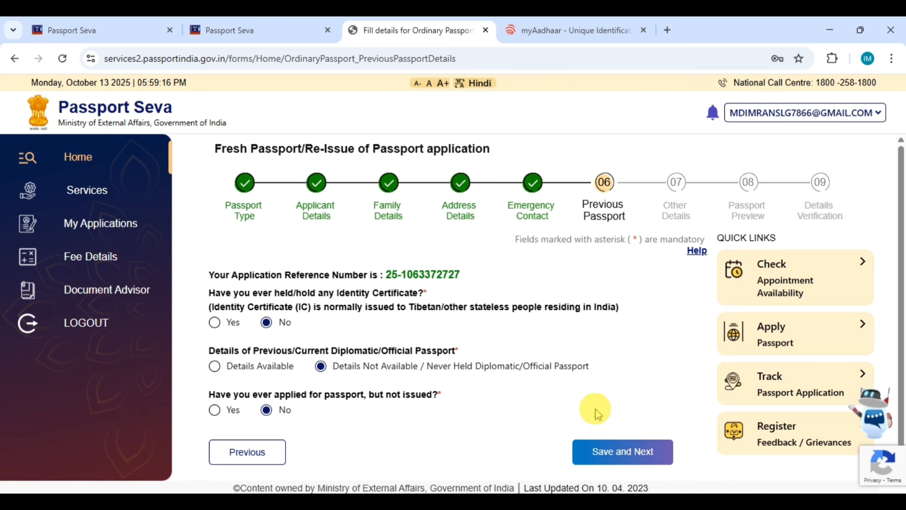
{"action": "left_click", "coordinate": [620, 467]}
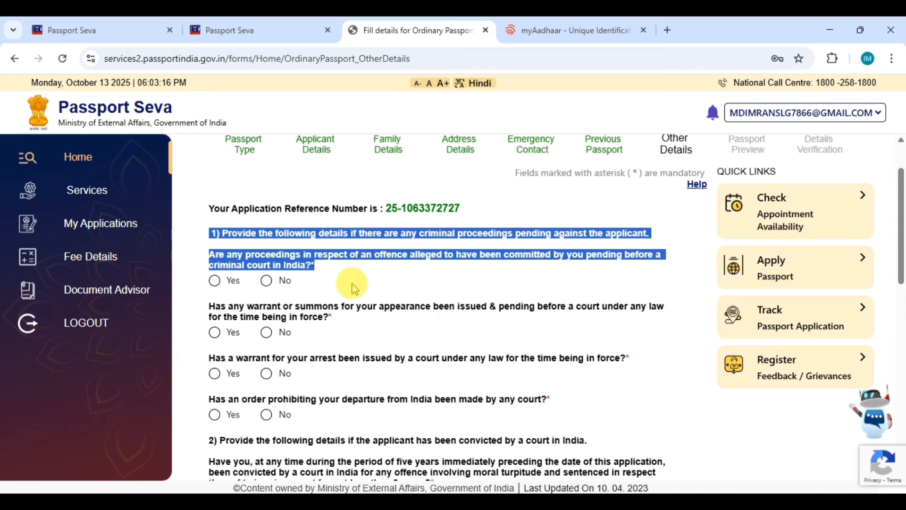
Step: Answer No to the pending proceedings, arrest warrant/summons and departure prohibition questions
{"action": "left_click", "coordinate": [268, 282]}
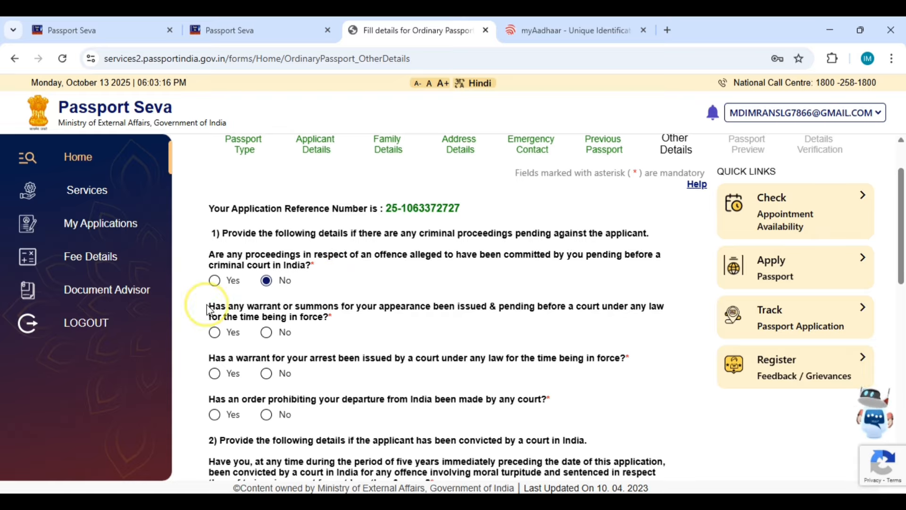
{"action": "left_click_drag", "start_coordinate": [210, 310], "coordinate": [360, 317]}
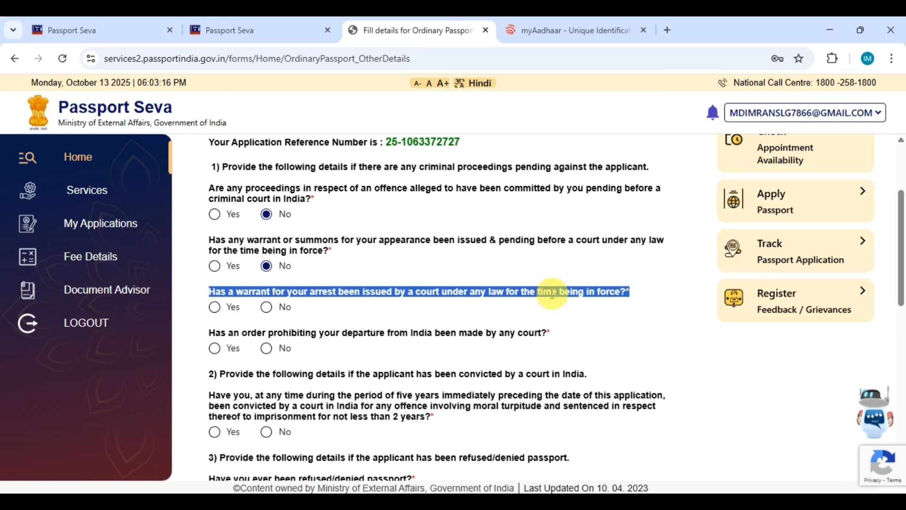
{"action": "left_click", "coordinate": [317, 314]}
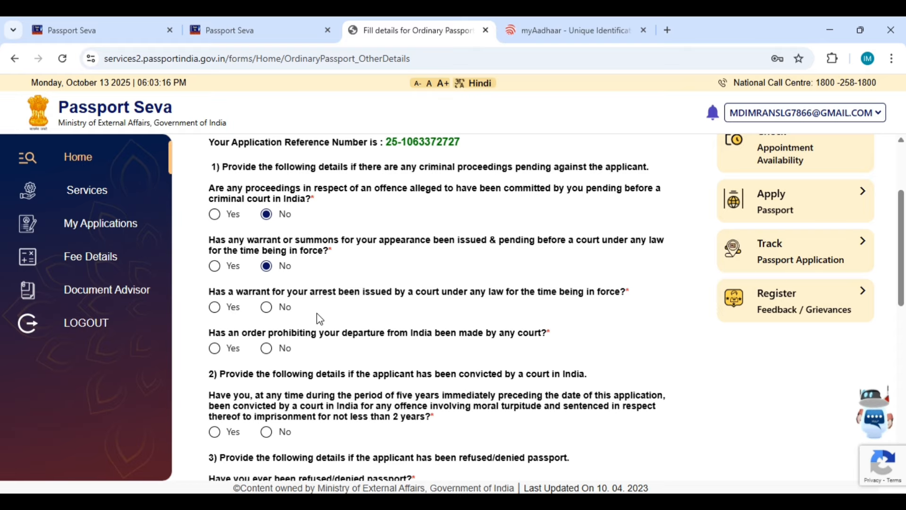
{"action": "left_click", "coordinate": [295, 317]}
{"action": "left_click", "coordinate": [267, 310]}
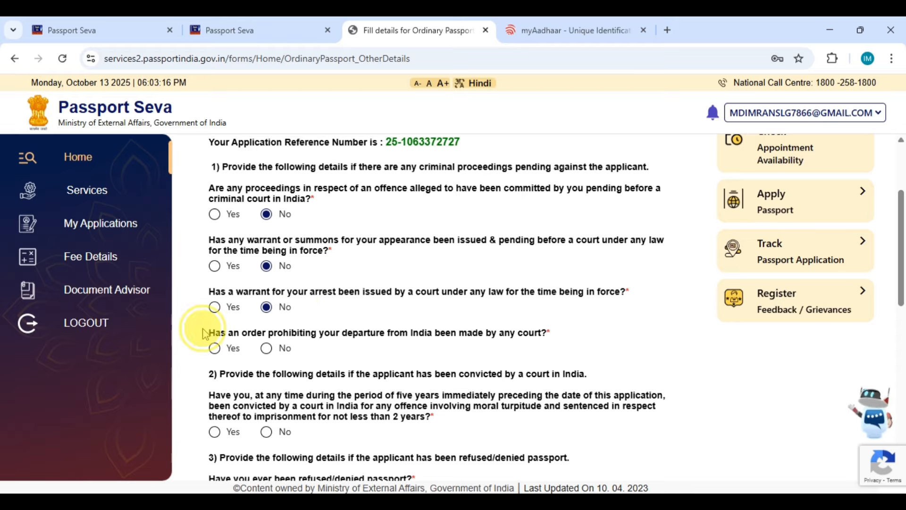
{"action": "left_click_drag", "start_coordinate": [205, 332], "coordinate": [589, 338]}
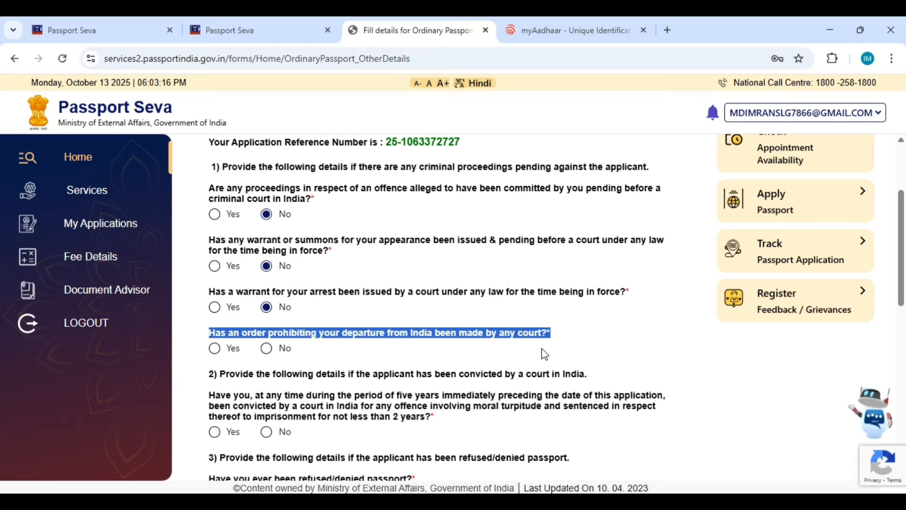
{"action": "left_click", "coordinate": [295, 351]}
Step: Answer No to the section 2 question on a court conviction in India in five years
{"action": "scroll", "coordinate": [284, 293], "scroll_direction": "down", "scroll_amount": 4}
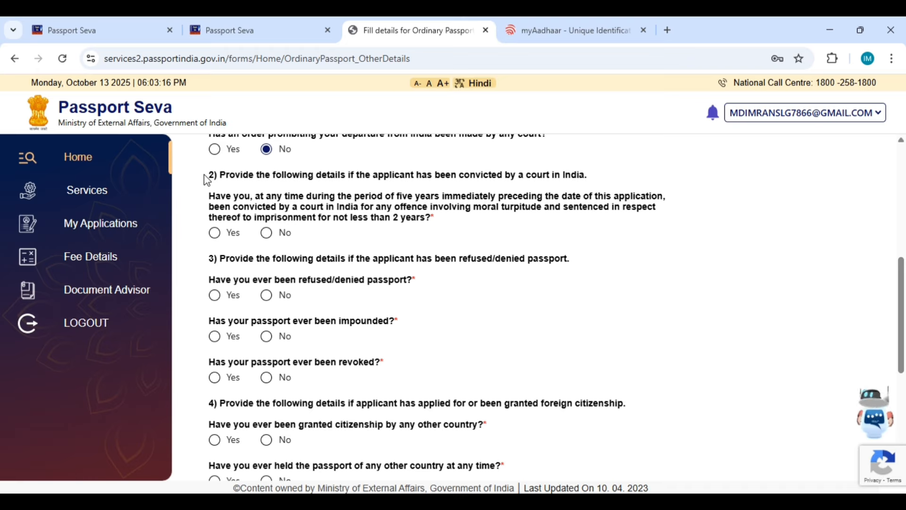
{"action": "left_click_drag", "start_coordinate": [206, 175], "coordinate": [434, 172]}
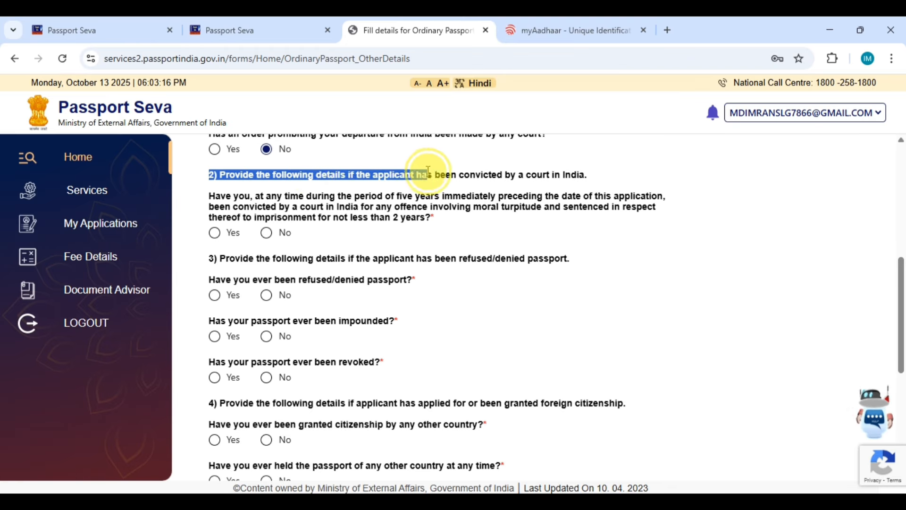
{"action": "left_click", "coordinate": [448, 173]}
{"action": "left_click_drag", "start_coordinate": [209, 195], "coordinate": [267, 195]}
{"action": "triple_click", "coordinate": [250, 198]}
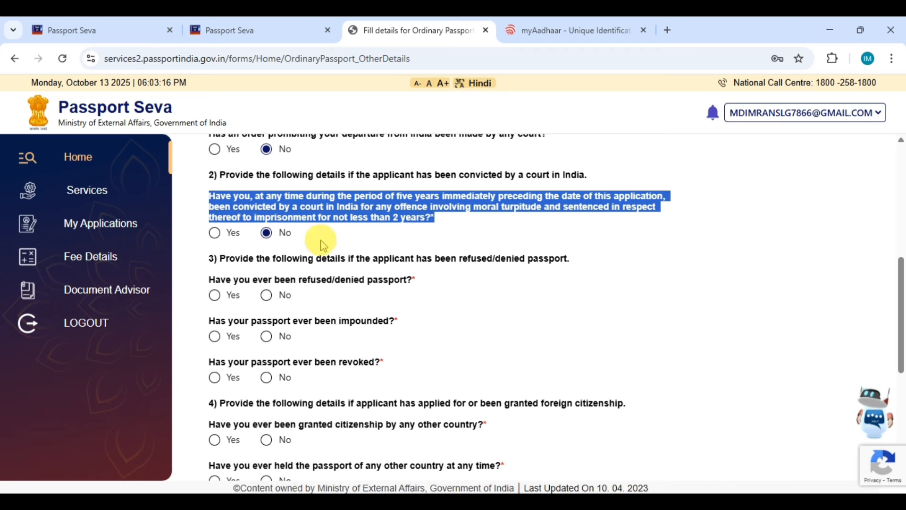
{"action": "left_click", "coordinate": [321, 240]}
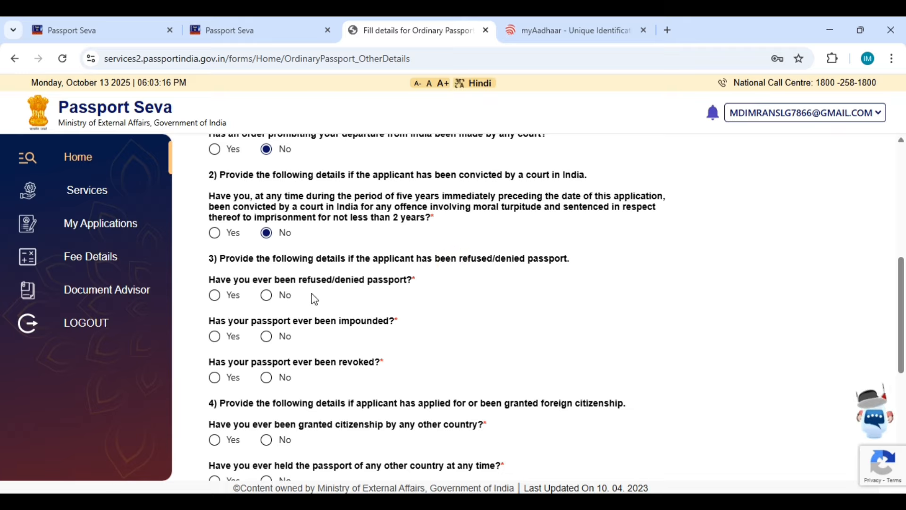
Step: Answer No to whether a passport was ever refused or denied
{"action": "left_click_drag", "start_coordinate": [417, 280], "coordinate": [190, 247]}
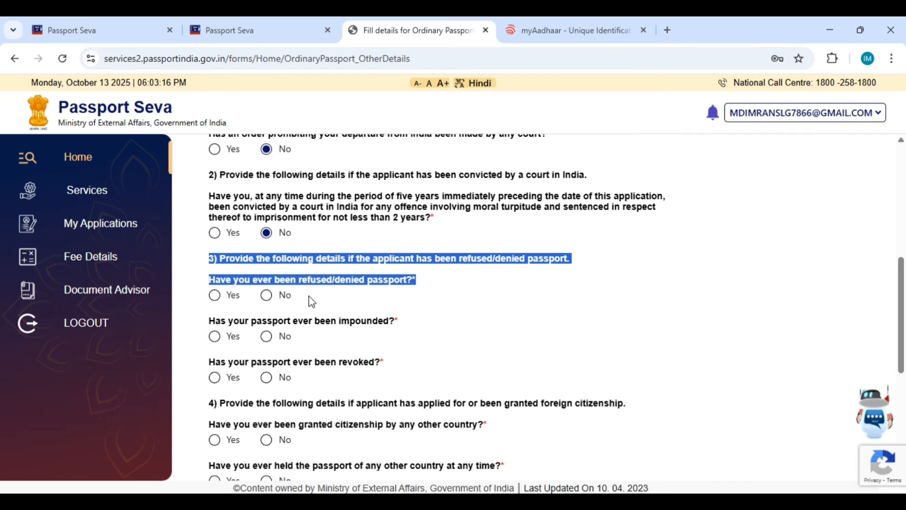
{"action": "left_click", "coordinate": [266, 295]}
{"action": "left_click", "coordinate": [321, 302]}
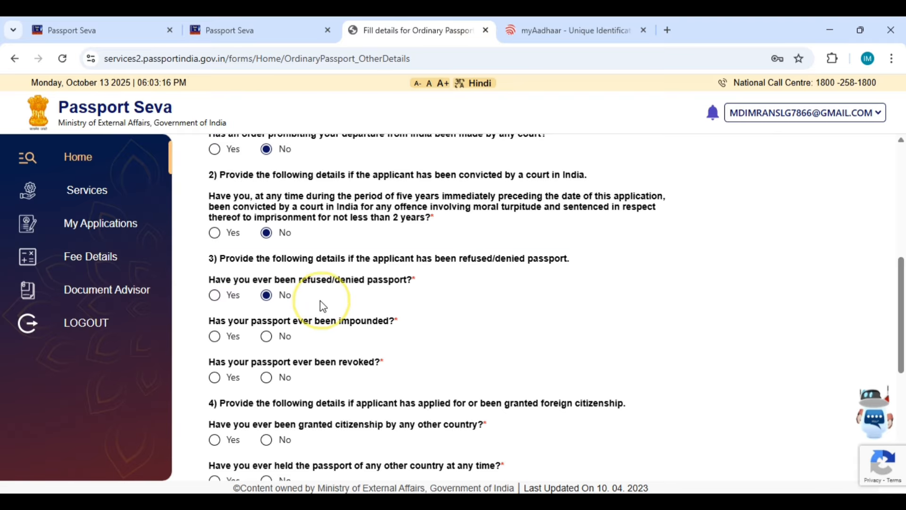
{"action": "scroll", "coordinate": [216, 269], "scroll_direction": "down", "scroll_amount": 1}
{"action": "scroll", "coordinate": [216, 269], "scroll_direction": "down", "scroll_amount": 1}
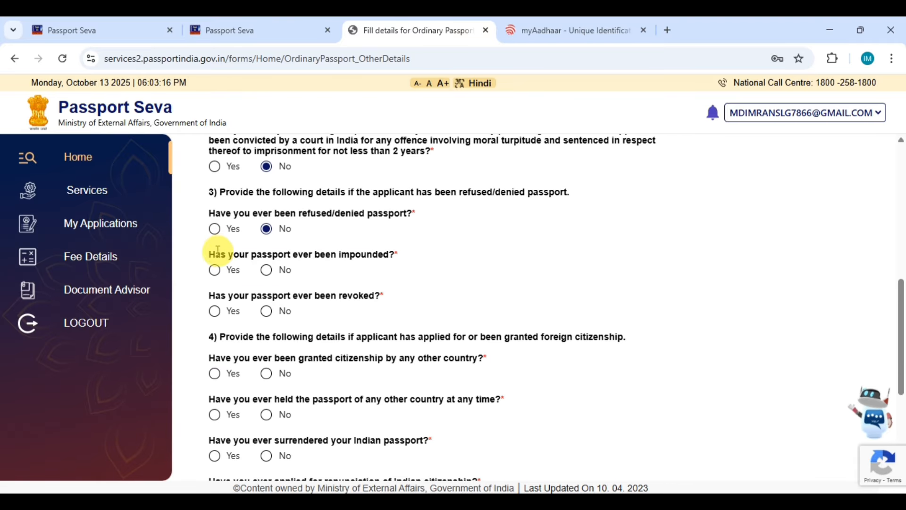
Step: Answer No to whether the passport was ever impounded
{"action": "left_click_drag", "start_coordinate": [205, 261], "coordinate": [404, 251]}
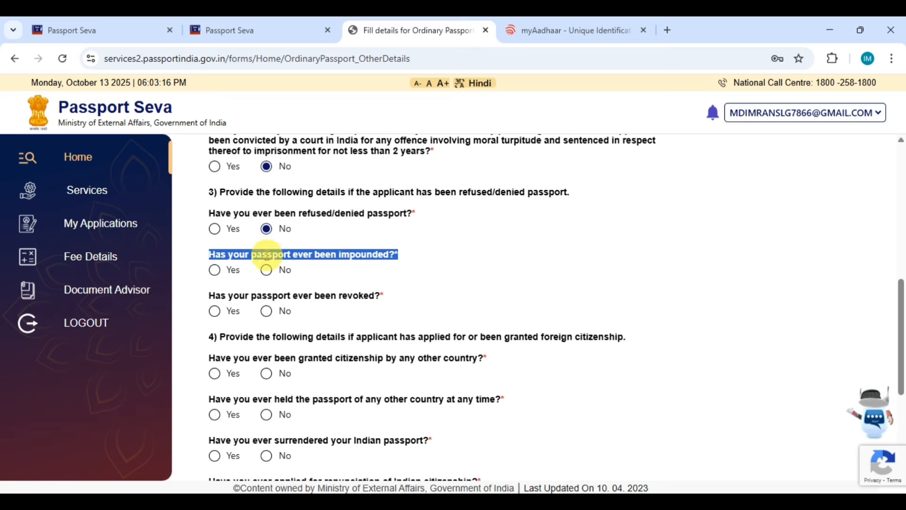
{"action": "left_click", "coordinate": [266, 269]}
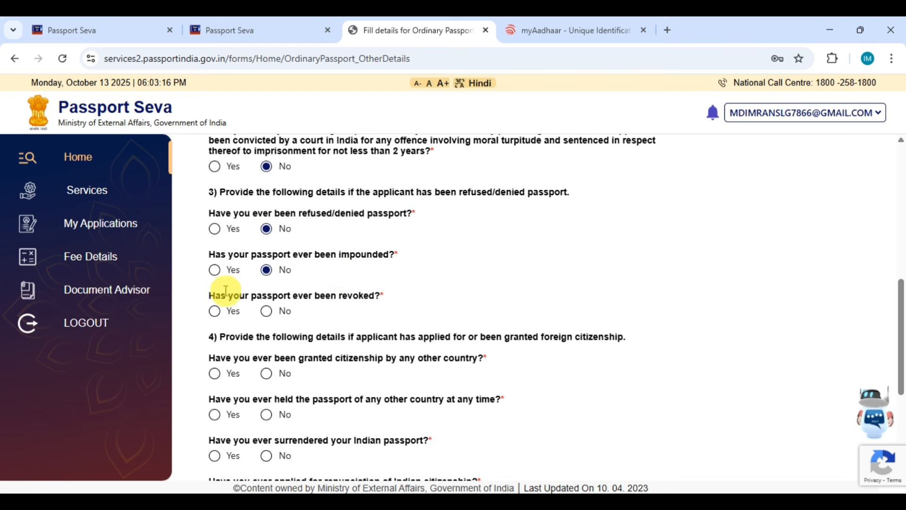
{"action": "left_click", "coordinate": [310, 270]}
{"action": "left_click", "coordinate": [311, 274]}
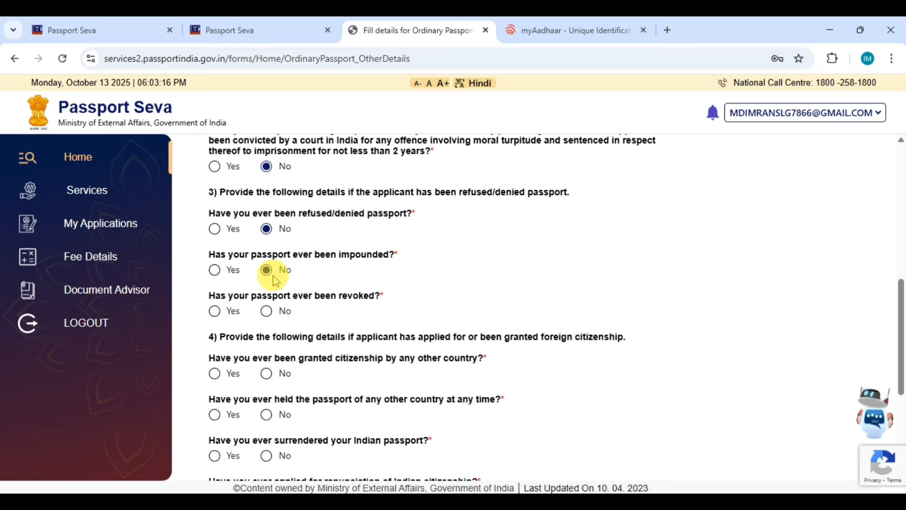
Step: Answer No to whether the passport was ever revoked
{"action": "triple_click", "coordinate": [219, 296]}
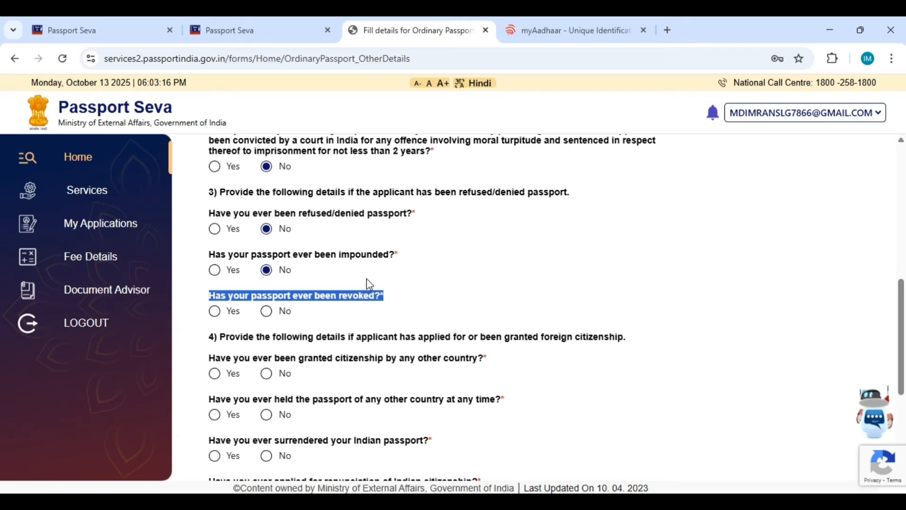
{"action": "left_click", "coordinate": [370, 280]}
{"action": "left_click", "coordinate": [328, 308]}
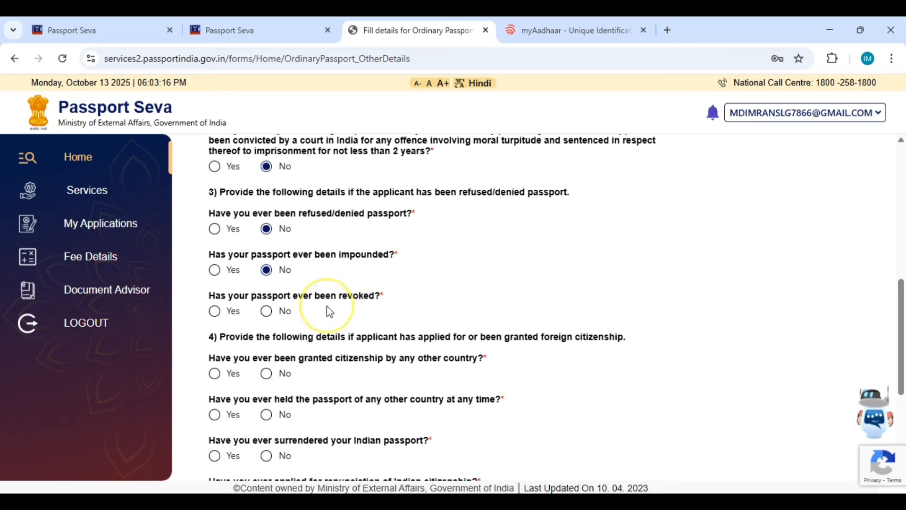
{"action": "left_click", "coordinate": [266, 313]}
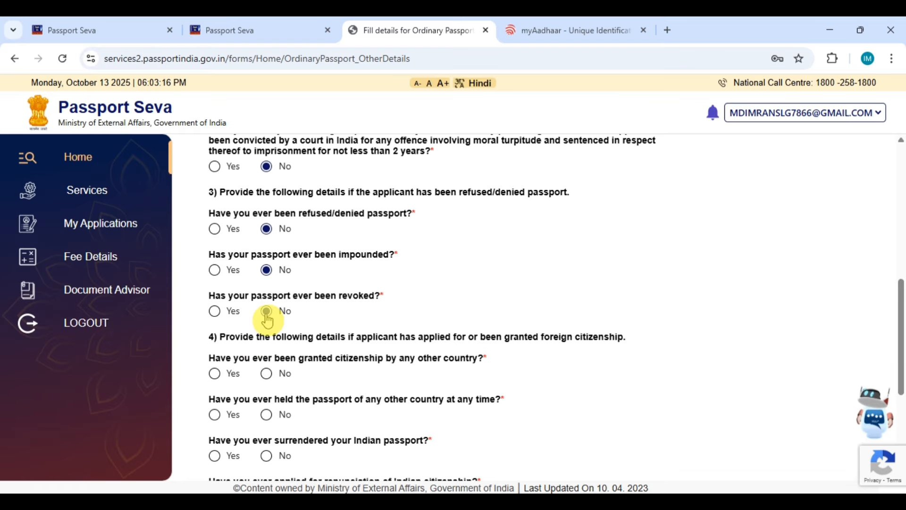
{"action": "scroll", "coordinate": [359, 307], "scroll_direction": "down", "scroll_amount": 2}
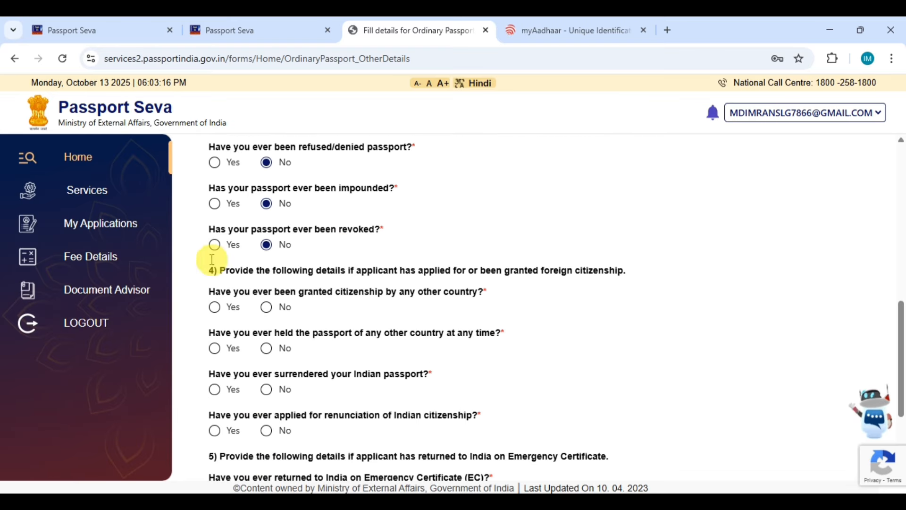
Step: Answer No to foreign citizenship and to holding another country's passport
{"action": "left_click_drag", "start_coordinate": [210, 275], "coordinate": [487, 291]}
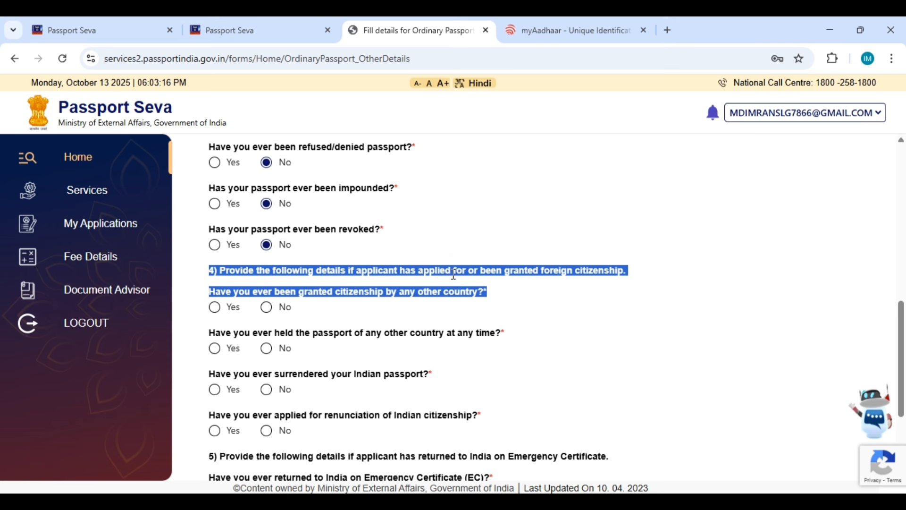
{"action": "left_click", "coordinate": [206, 290]}
{"action": "left_click_drag", "start_coordinate": [207, 289], "coordinate": [240, 302]}
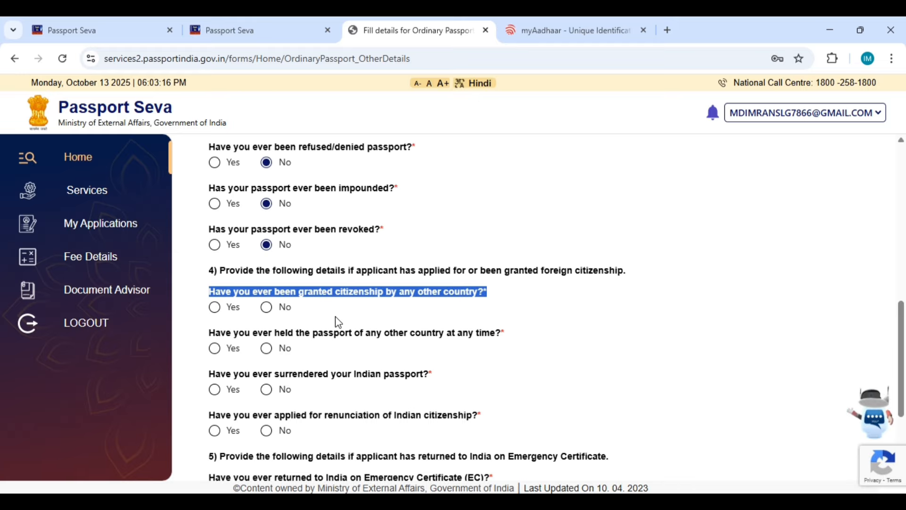
{"action": "left_click", "coordinate": [310, 310]}
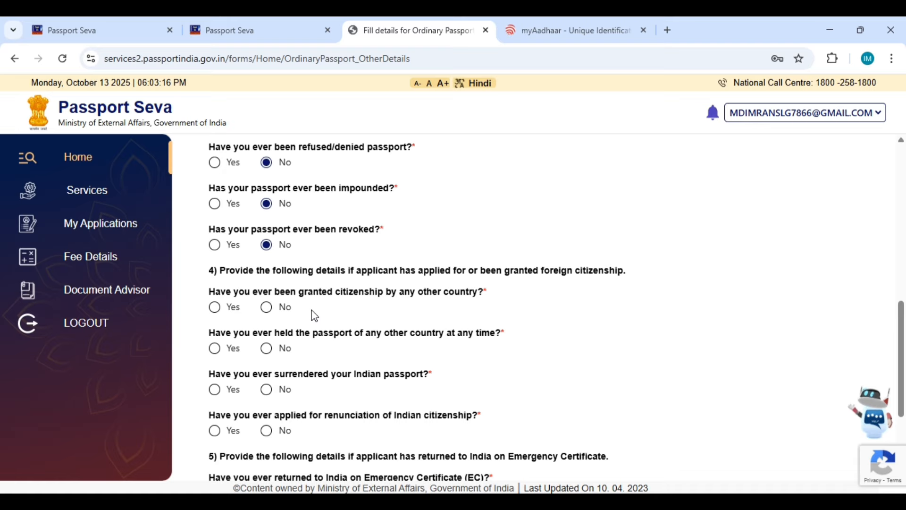
{"action": "left_click", "coordinate": [266, 308]}
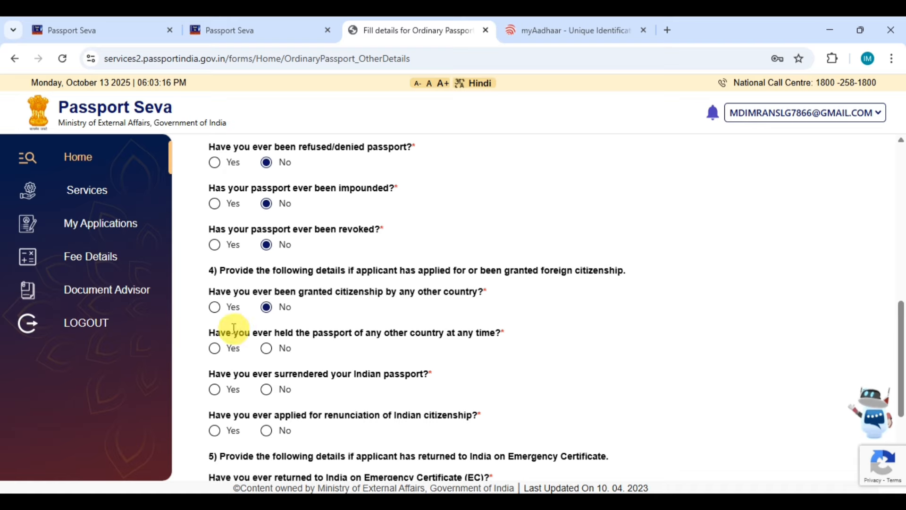
{"action": "left_click_drag", "start_coordinate": [205, 335], "coordinate": [538, 331]}
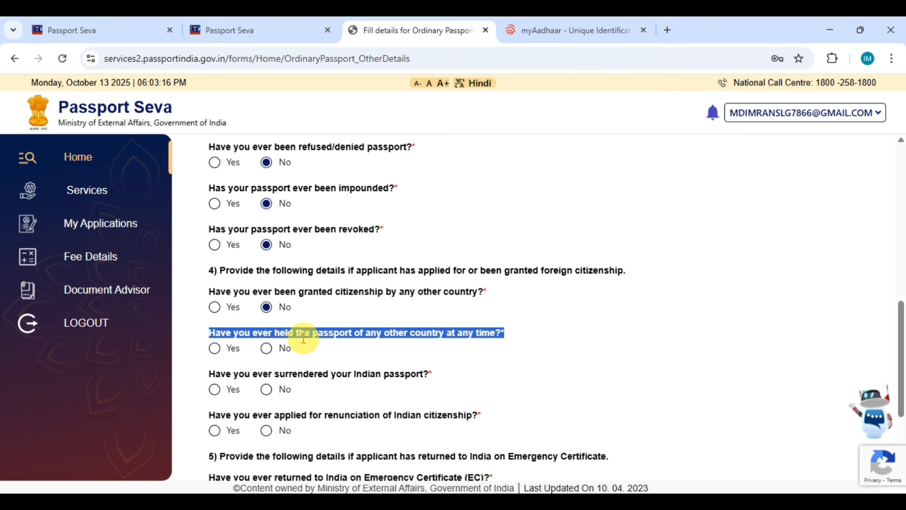
{"action": "left_click", "coordinate": [315, 346]}
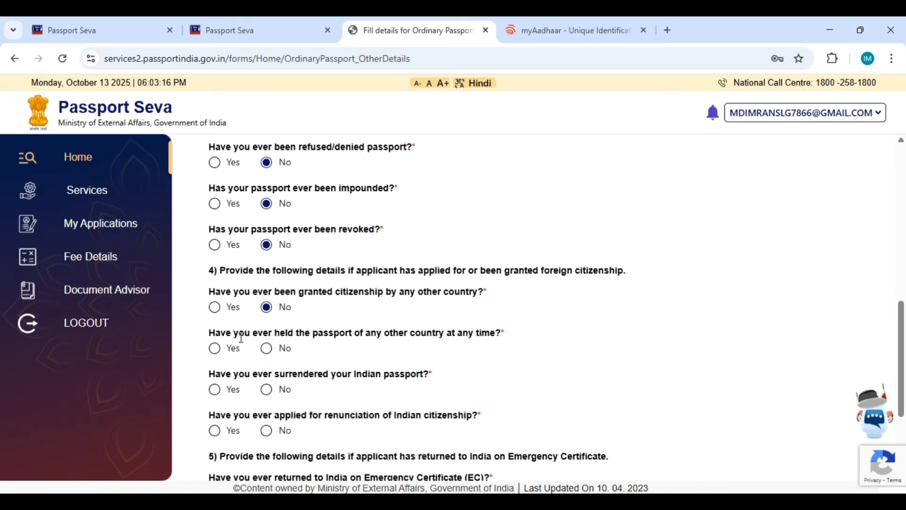
{"action": "left_click", "coordinate": [265, 348]}
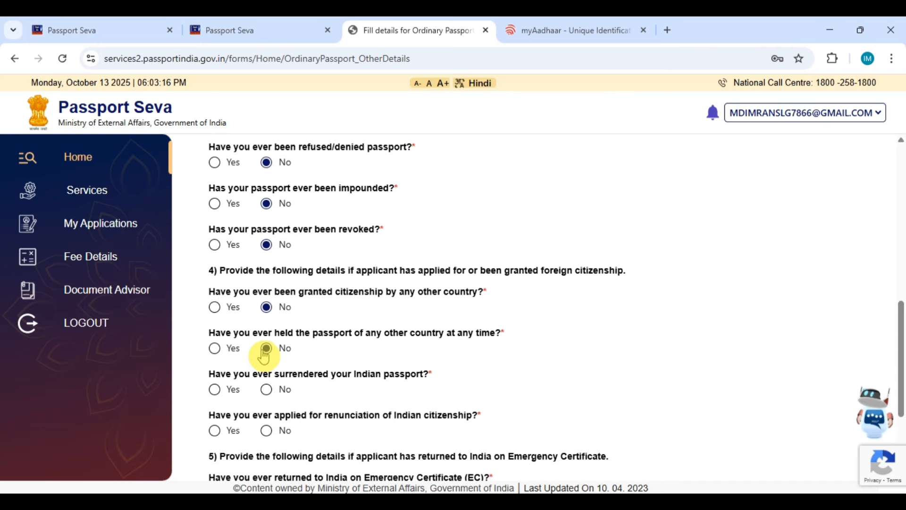
Step: Answer No to the surrendered-passport and renunciation of Indian citizenship questions
{"action": "scroll", "coordinate": [236, 331], "scroll_direction": "down", "scroll_amount": 1}
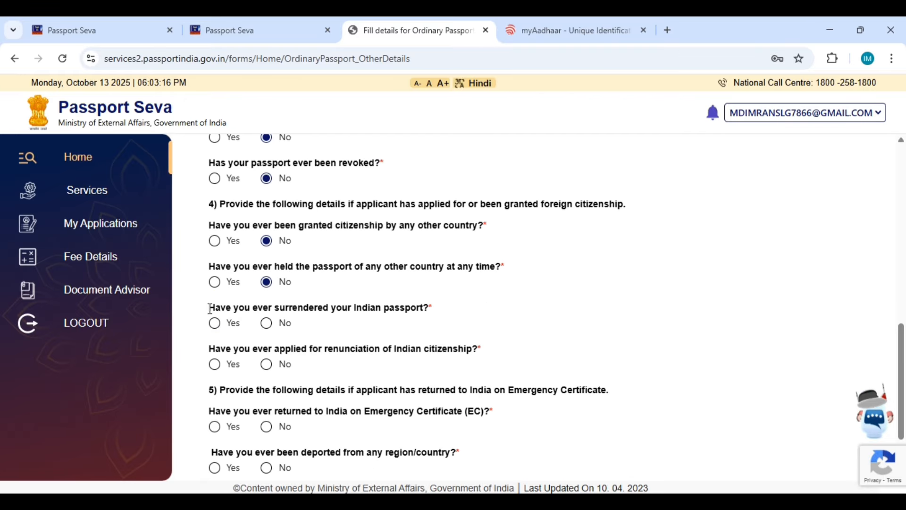
{"action": "left_click", "coordinate": [210, 309]}
{"action": "left_click_drag", "start_coordinate": [210, 309], "coordinate": [218, 291]}
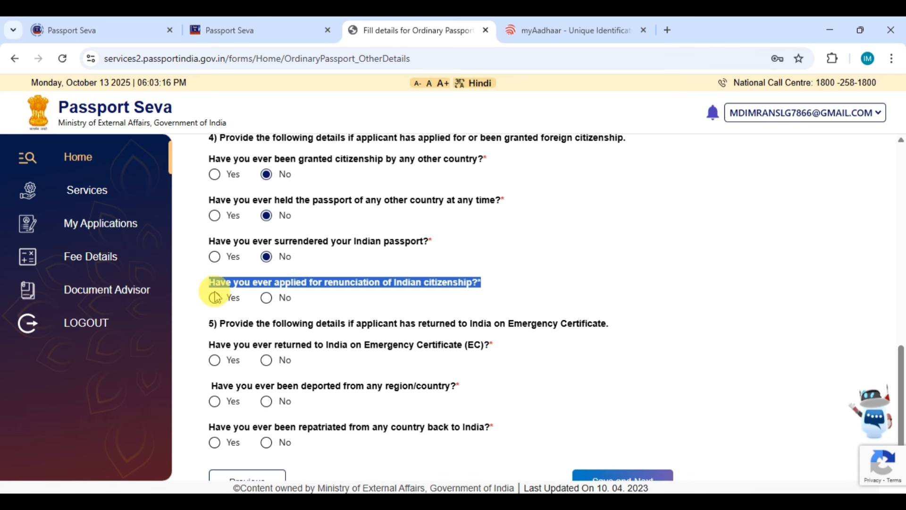
{"action": "left_click", "coordinate": [198, 282]}
{"action": "left_click_drag", "start_coordinate": [192, 281], "coordinate": [494, 290]}
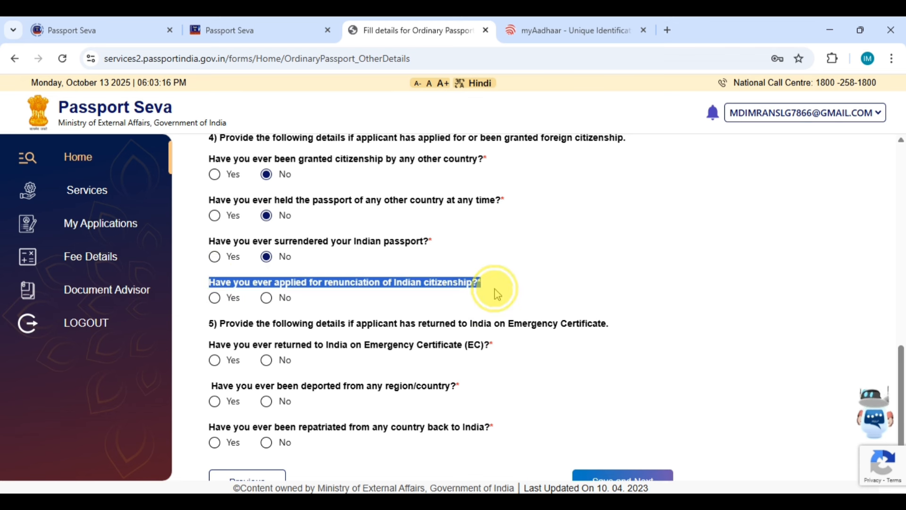
{"action": "left_click", "coordinate": [266, 297]}
{"action": "left_click", "coordinate": [349, 321]}
Step: Answer No to returning to India on an Emergency Certificate
{"action": "scroll", "coordinate": [337, 302], "scroll_direction": "down", "scroll_amount": 1}
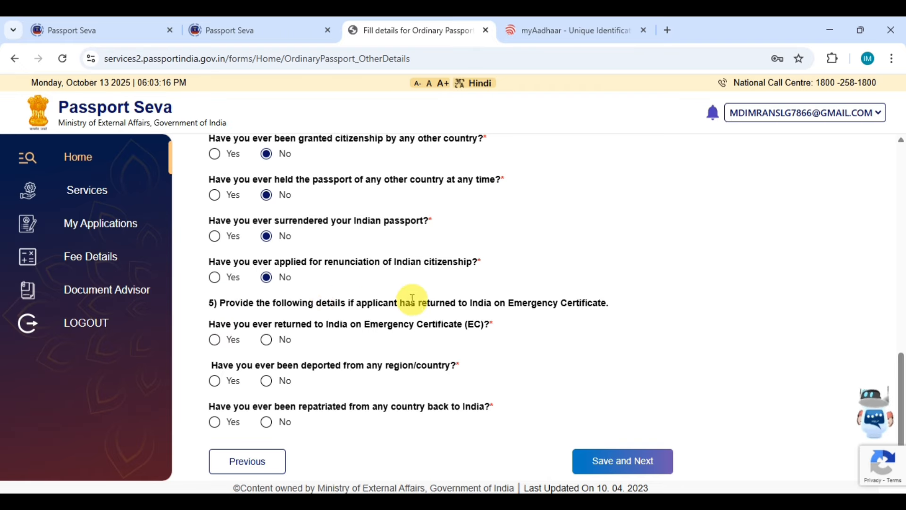
{"action": "triple_click", "coordinate": [477, 302]}
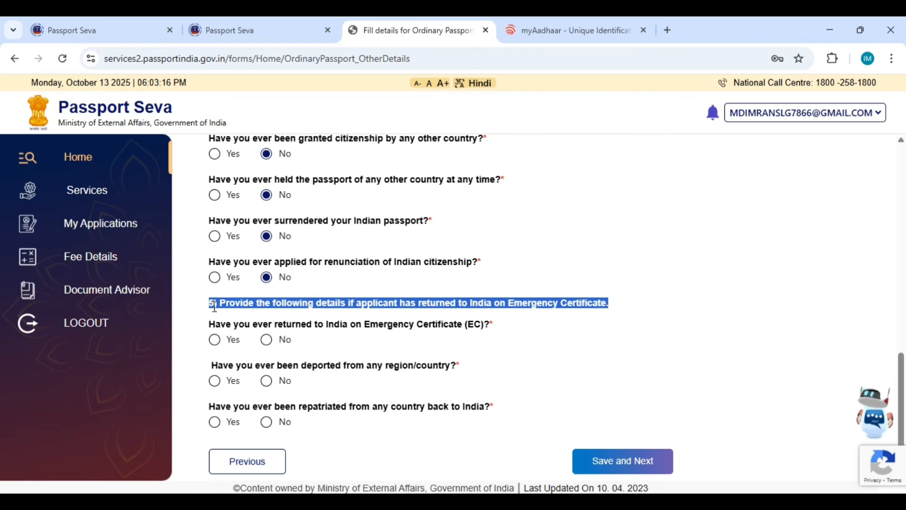
{"action": "left_click_drag", "start_coordinate": [197, 323], "coordinate": [517, 337]}
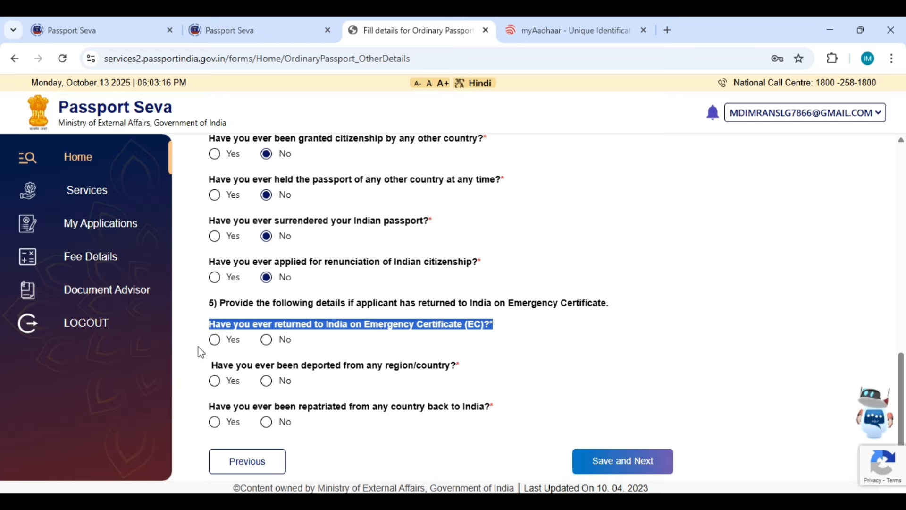
{"action": "left_click", "coordinate": [267, 339]}
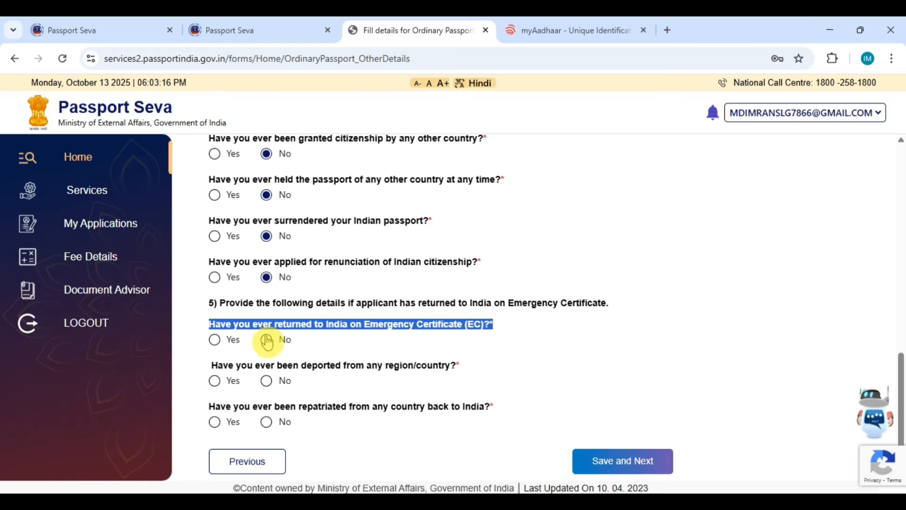
{"action": "left_click", "coordinate": [267, 340]}
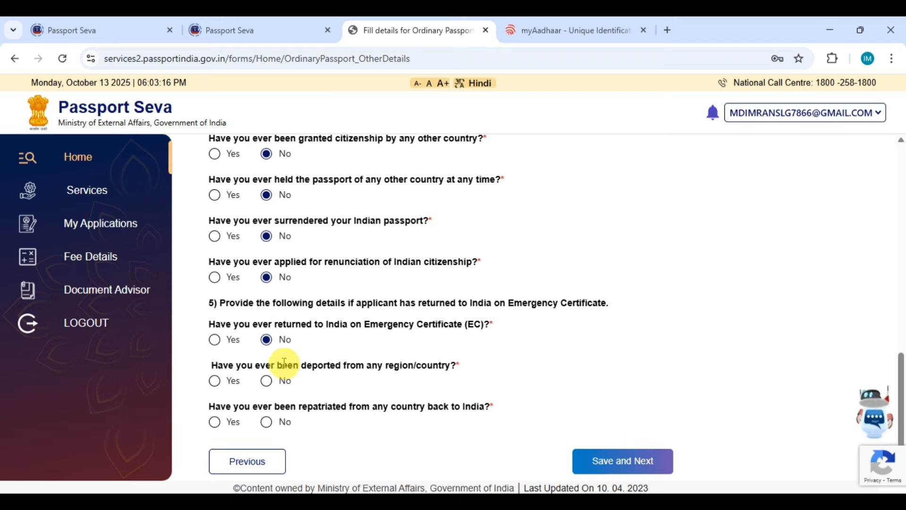
Step: Answer No to ever being deported and ever being repatriated
{"action": "triple_click", "coordinate": [323, 364]}
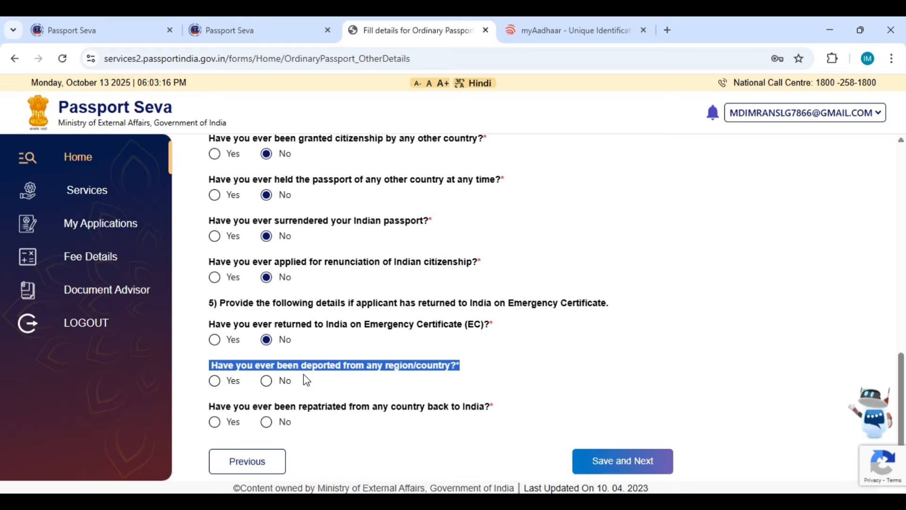
{"action": "left_click", "coordinate": [306, 380]}
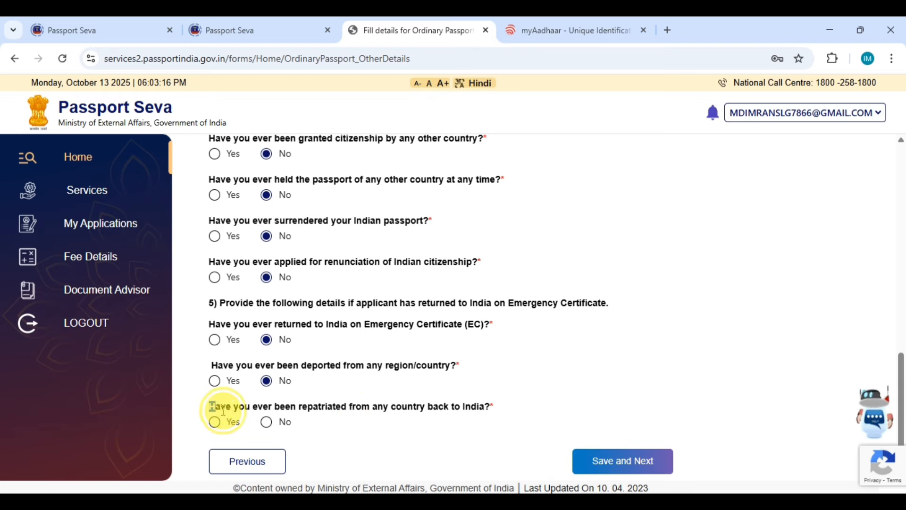
{"action": "left_click_drag", "start_coordinate": [210, 409], "coordinate": [301, 406]}
{"action": "left_click", "coordinate": [336, 420]}
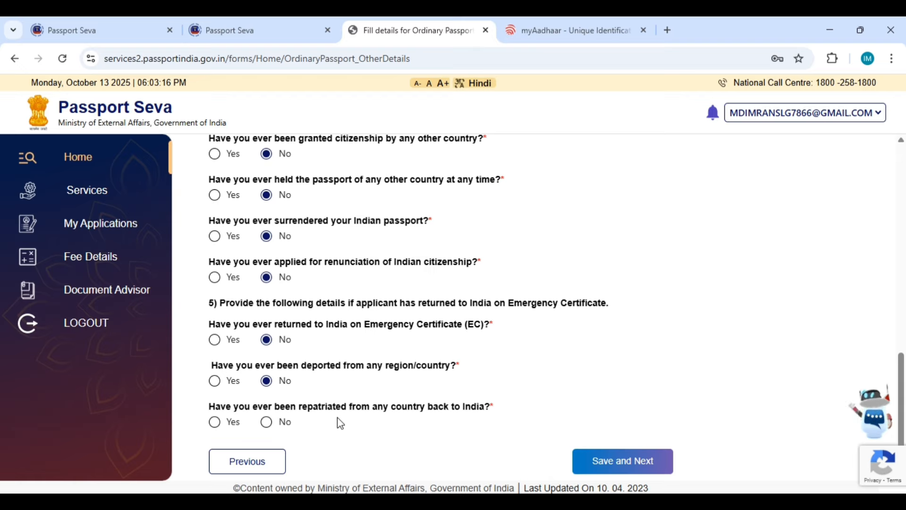
{"action": "left_click", "coordinate": [266, 425]}
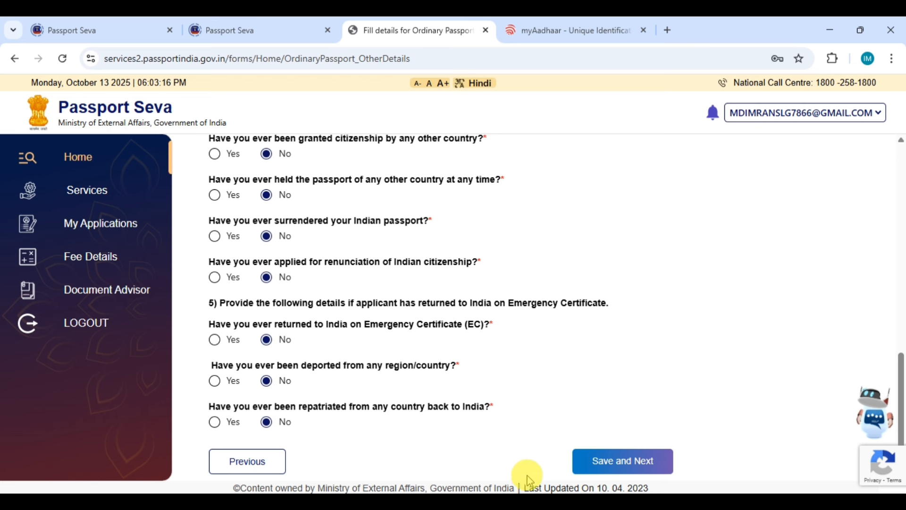
Step: Save Other Details and review the Passport Preview application summary
{"action": "left_click", "coordinate": [624, 464]}
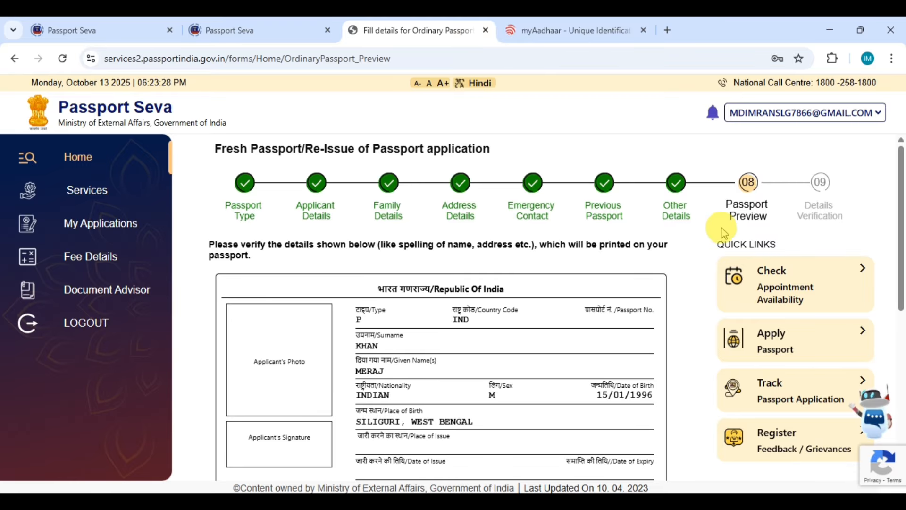
{"action": "scroll", "coordinate": [416, 279], "scroll_direction": "down", "scroll_amount": 1}
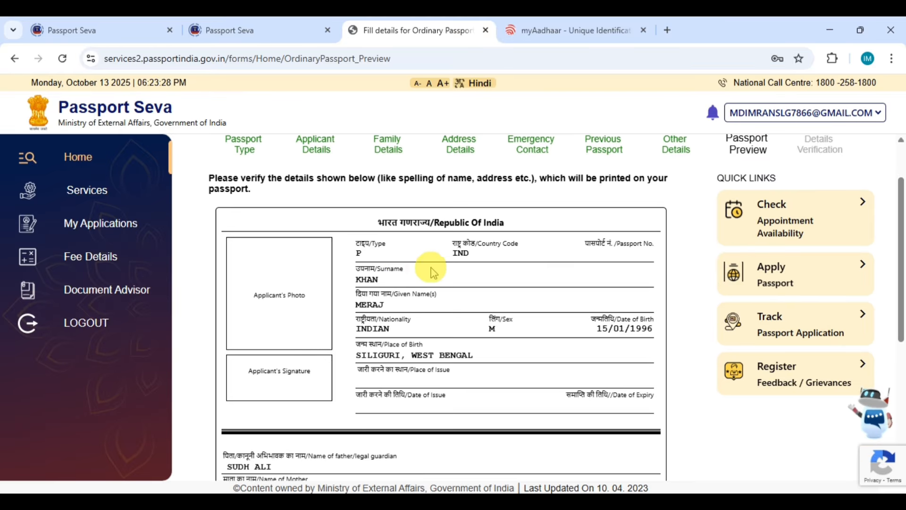
{"action": "scroll", "coordinate": [427, 202], "scroll_direction": "down", "scroll_amount": 4}
{"action": "scroll", "coordinate": [328, 334], "scroll_direction": "up", "scroll_amount": 5}
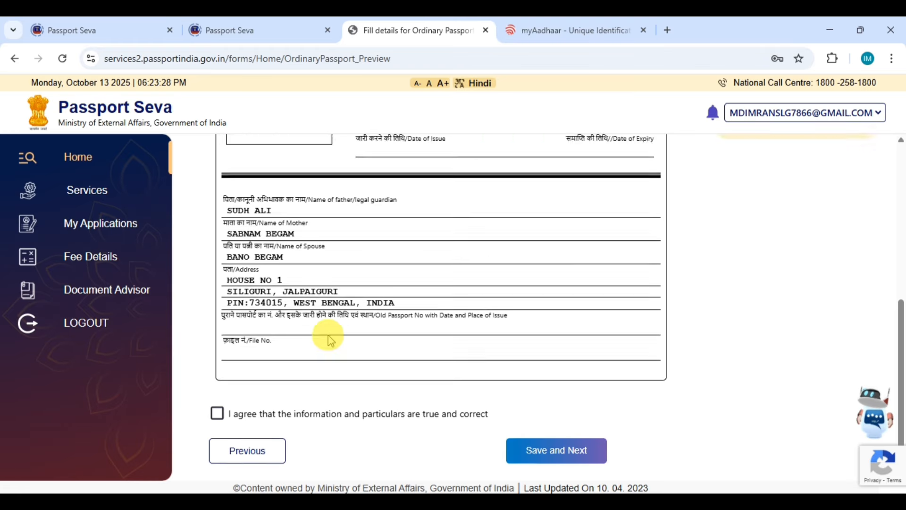
{"action": "scroll", "coordinate": [395, 356], "scroll_direction": "down", "scroll_amount": 2}
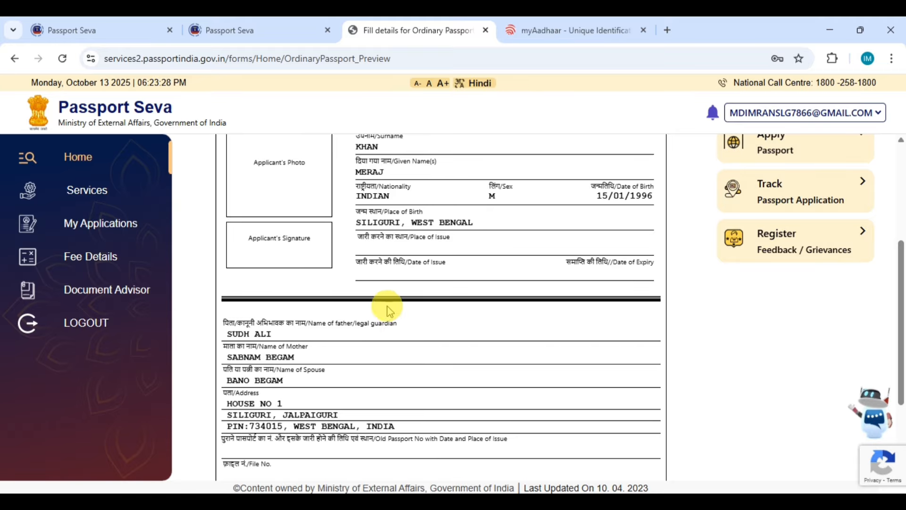
Step: Agree that the information and particulars are true and correct
{"action": "scroll", "coordinate": [462, 380], "scroll_direction": "down", "scroll_amount": 2}
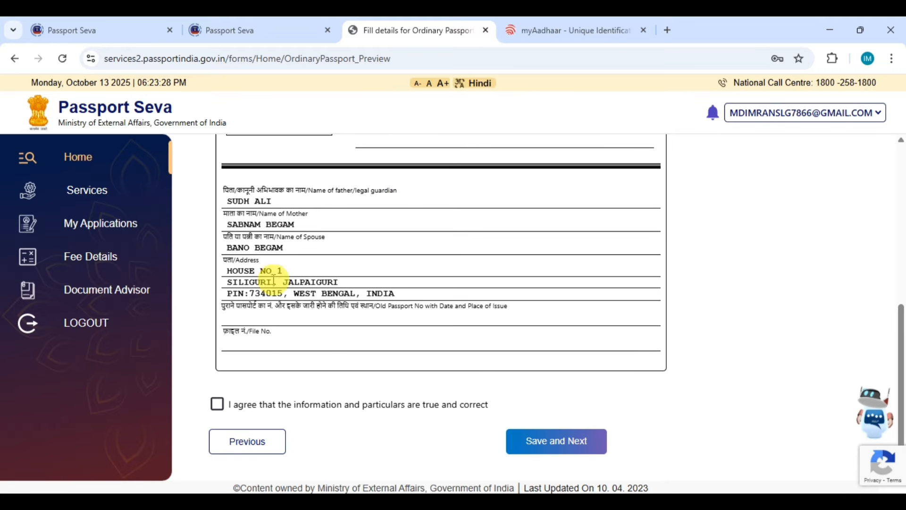
{"action": "left_click", "coordinate": [217, 404]}
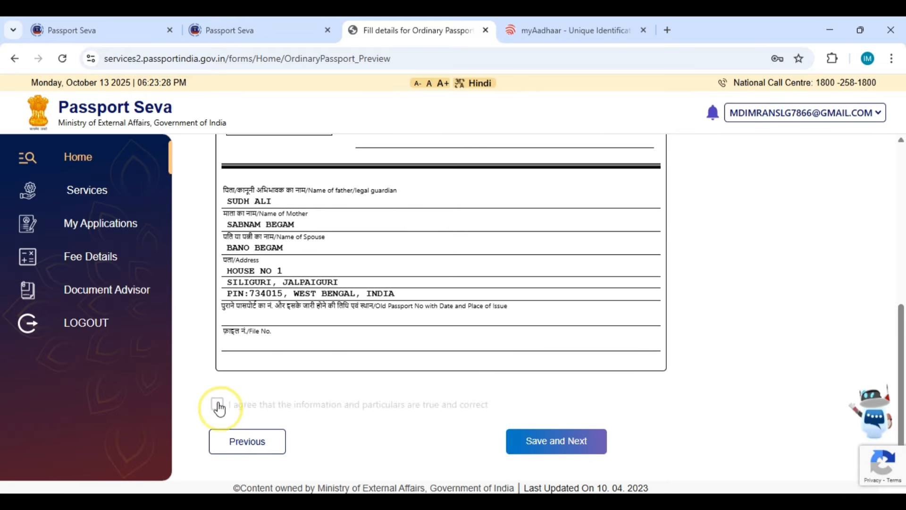
{"action": "left_click", "coordinate": [574, 446]}
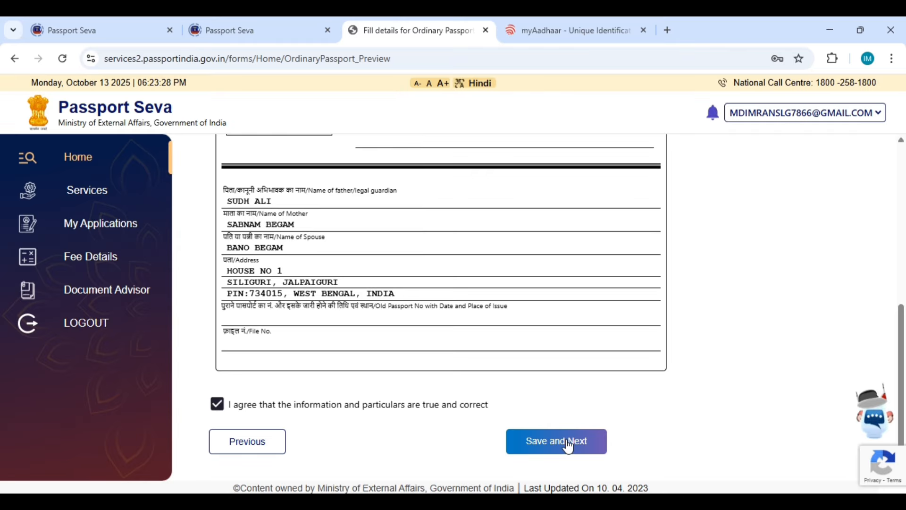
Step: Save the preview, reaching Details Verification, and read the ATTENTION notice on passport delivery
{"action": "left_click", "coordinate": [569, 446]}
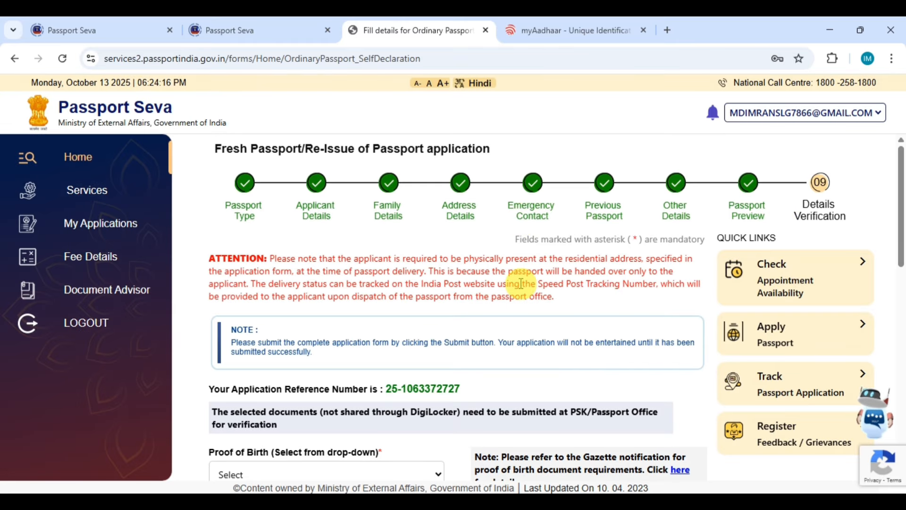
{"action": "scroll", "coordinate": [244, 347], "scroll_direction": "down", "scroll_amount": 5}
{"action": "scroll", "coordinate": [829, 204], "scroll_direction": "up", "scroll_amount": 5}
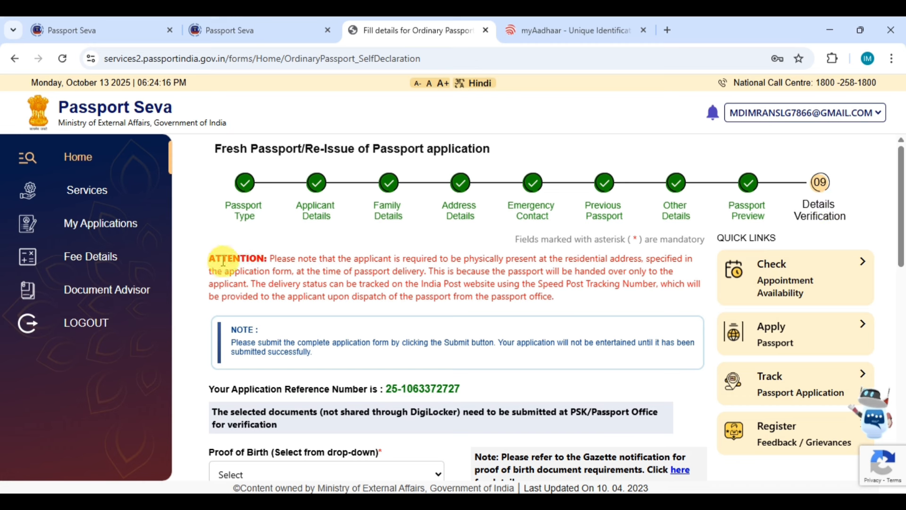
{"action": "left_click_drag", "start_coordinate": [199, 255], "coordinate": [589, 303]}
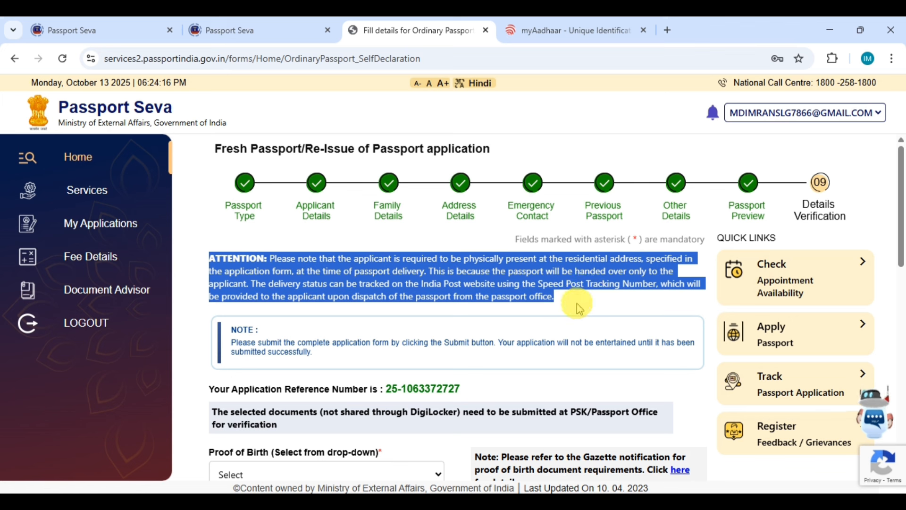
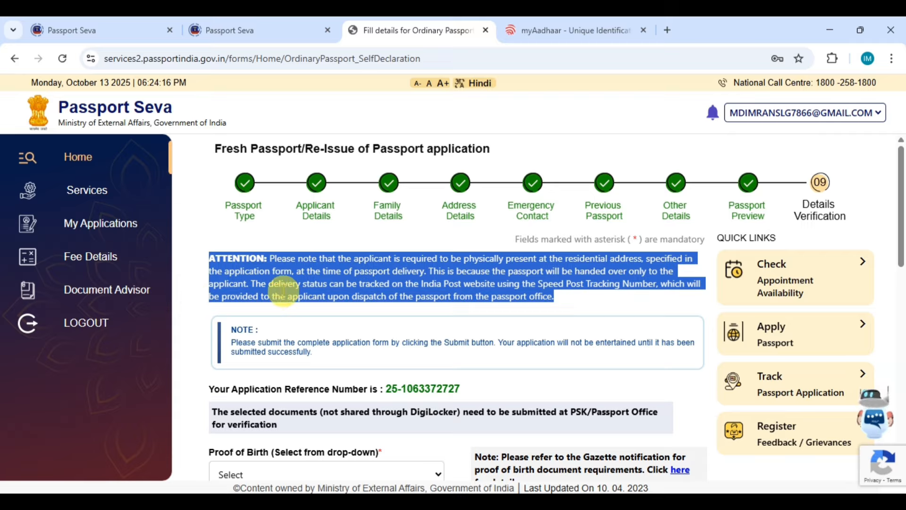
Step: Select 'Birth certificate issued by the Registrar of Births and Deaths' as the Proof of Birth document
{"action": "left_click", "coordinate": [566, 297]}
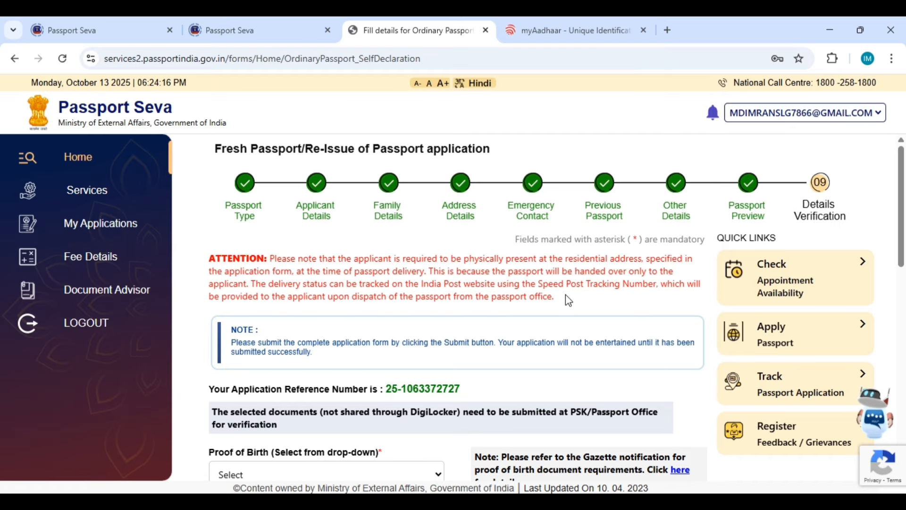
{"action": "scroll", "coordinate": [568, 301], "scroll_direction": "down", "scroll_amount": 1}
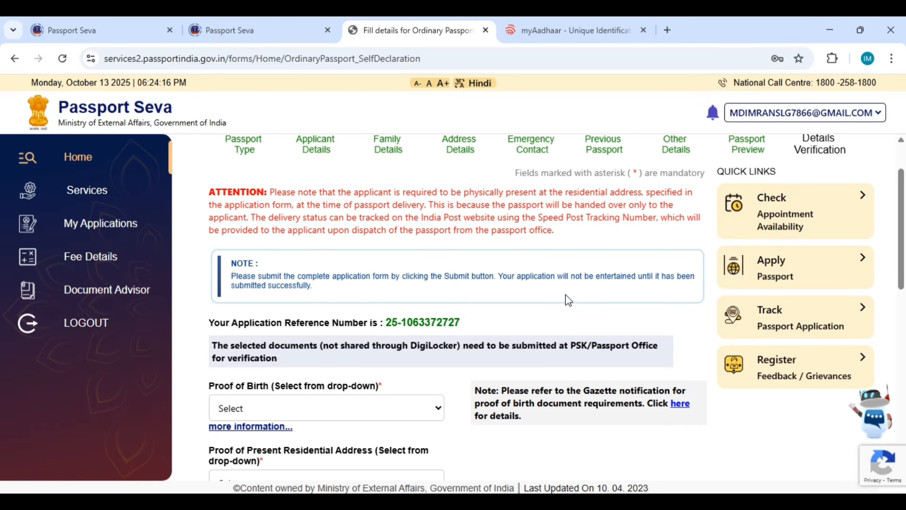
{"action": "scroll", "coordinate": [565, 296], "scroll_direction": "down", "scroll_amount": 3}
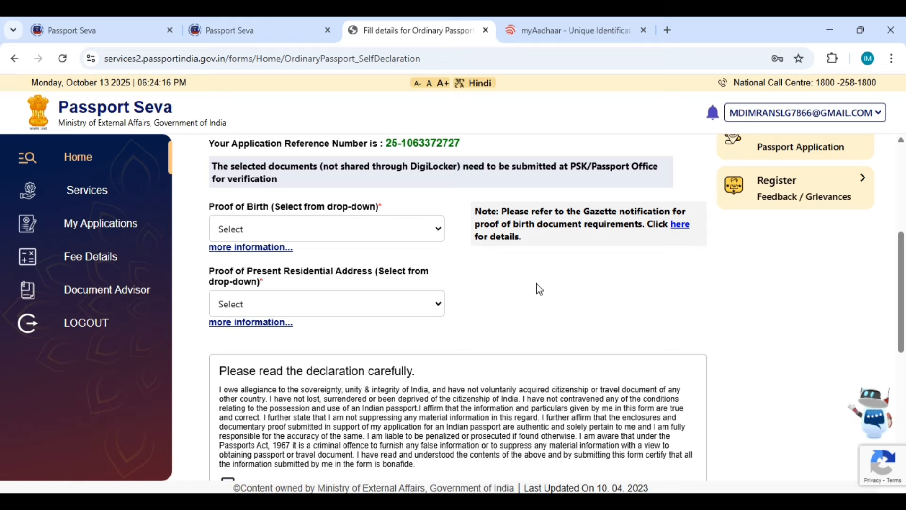
{"action": "left_click", "coordinate": [295, 207]}
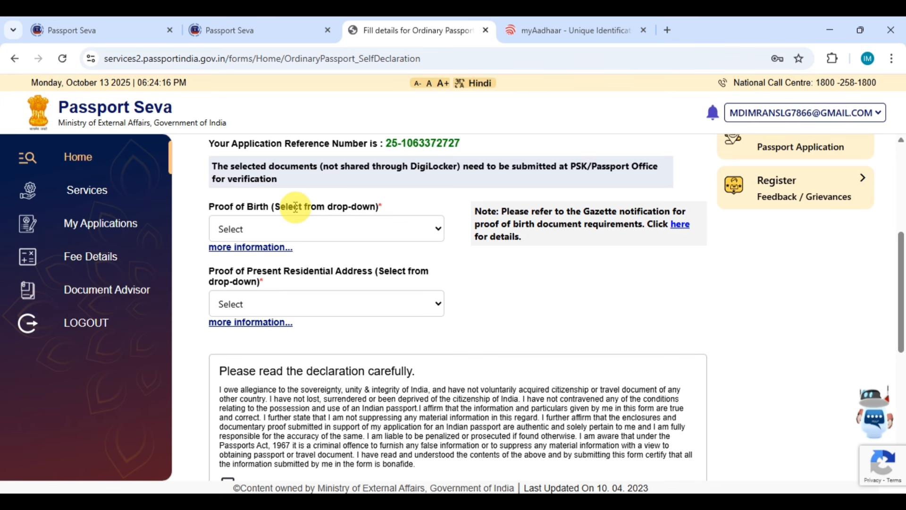
{"action": "left_click", "coordinate": [361, 229]}
{"action": "left_click", "coordinate": [361, 228]}
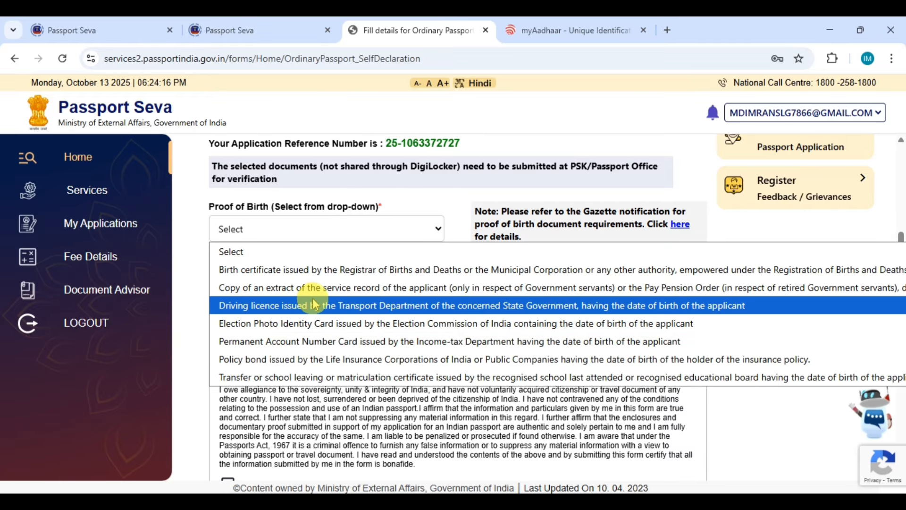
{"action": "left_click", "coordinate": [203, 252]}
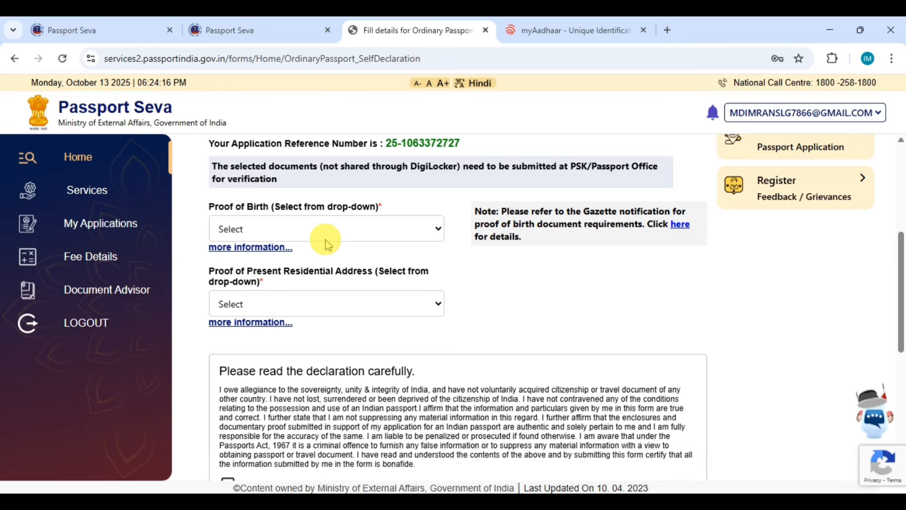
{"action": "left_click", "coordinate": [366, 233]}
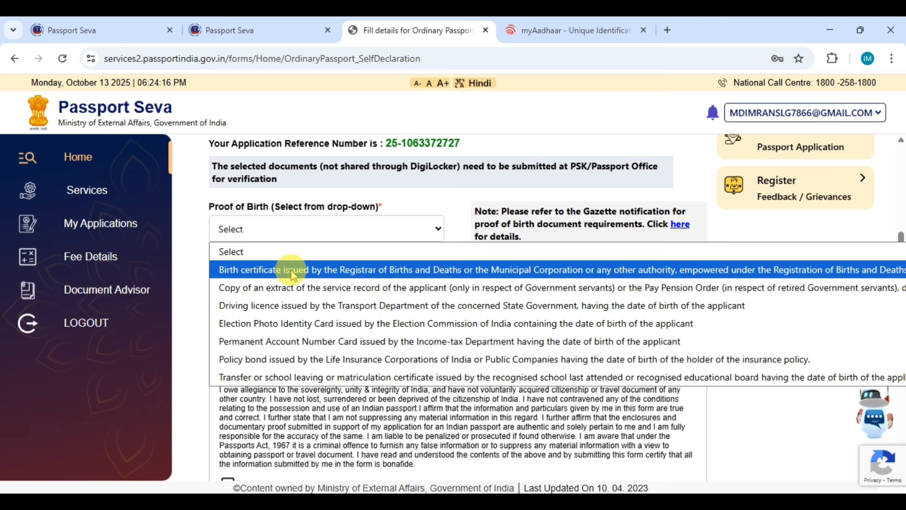
{"action": "left_click", "coordinate": [286, 312]}
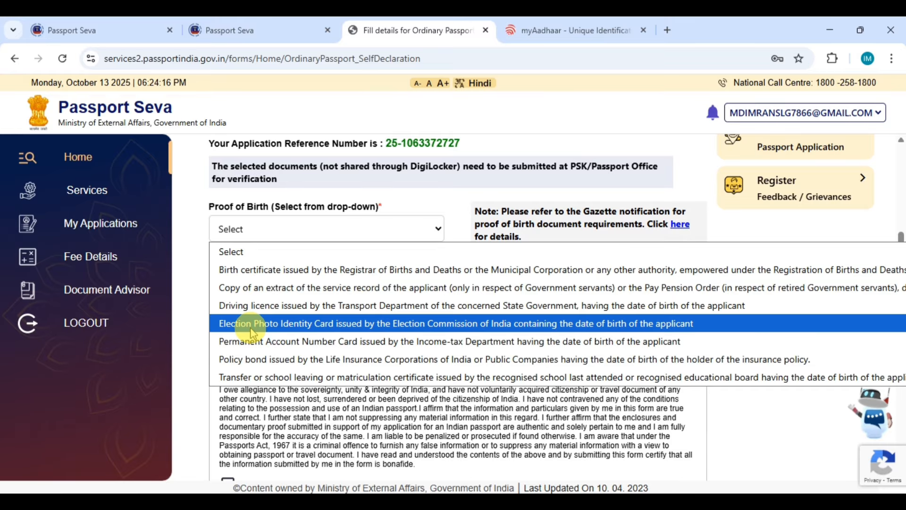
{"action": "left_click", "coordinate": [197, 330]}
{"action": "left_click", "coordinate": [303, 226]}
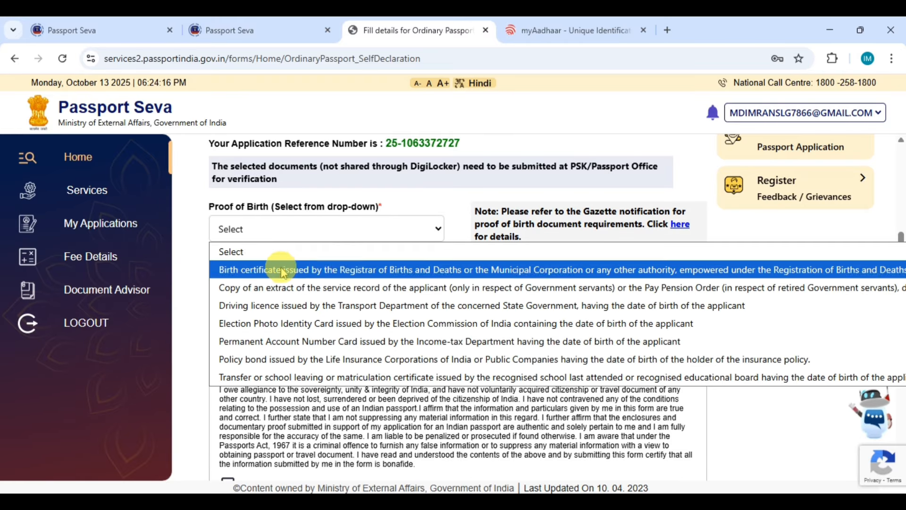
{"action": "left_click", "coordinate": [305, 273]}
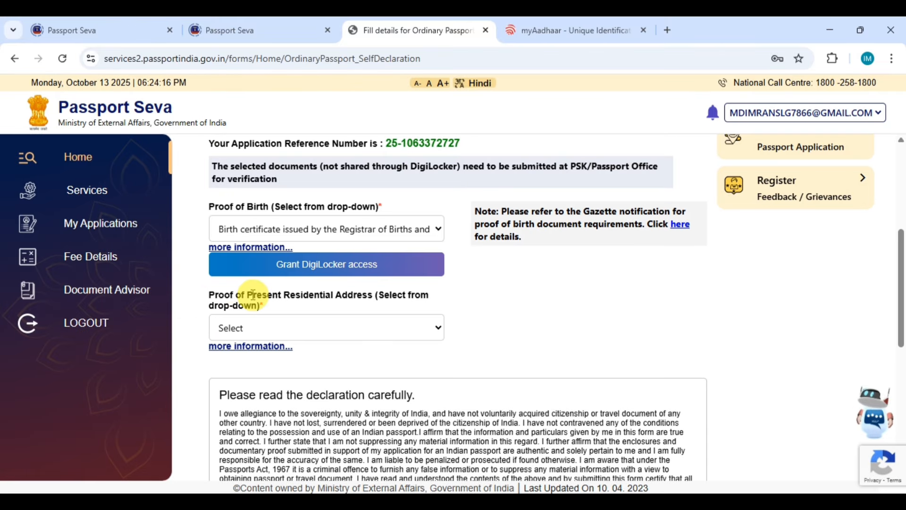
Step: Pick 'Birth Certificates issued under the RBD Act' as the present residential address proof
{"action": "left_click", "coordinate": [396, 334]}
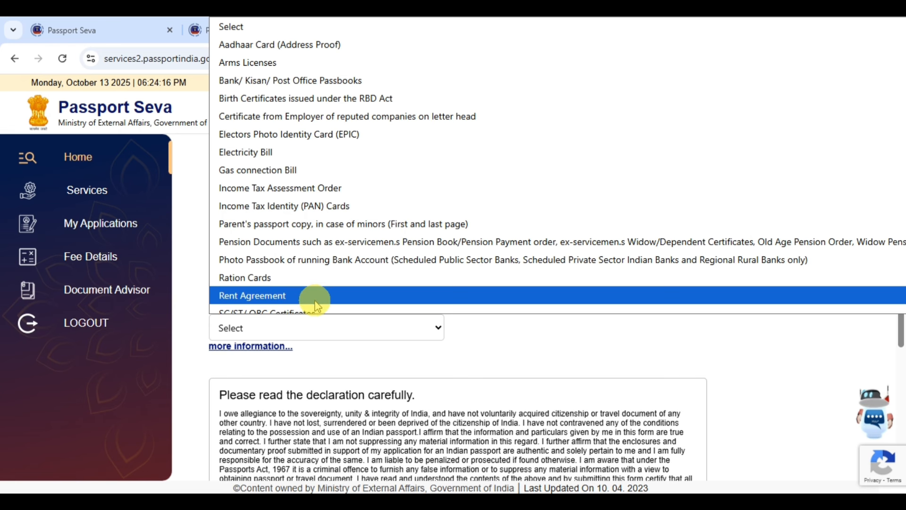
{"action": "scroll", "coordinate": [292, 302], "scroll_direction": "down", "scroll_amount": 3}
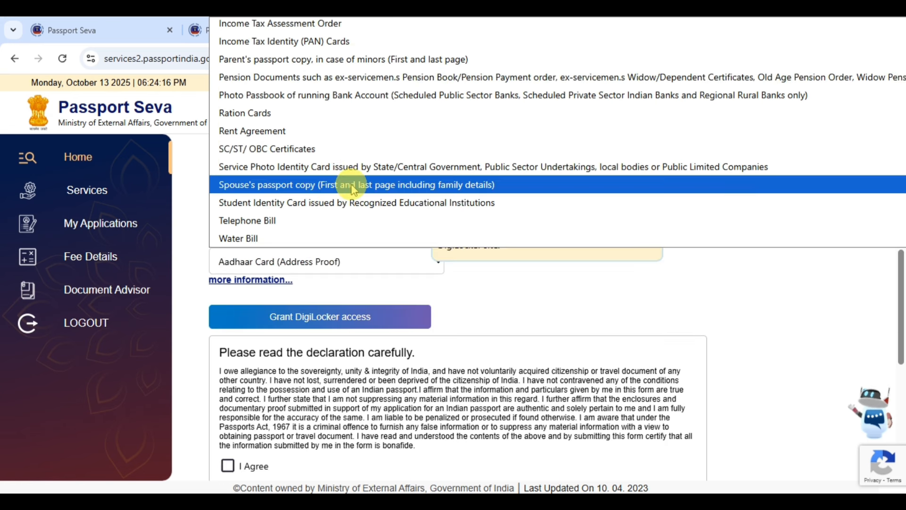
{"action": "scroll", "coordinate": [353, 189], "scroll_direction": "up", "scroll_amount": 5}
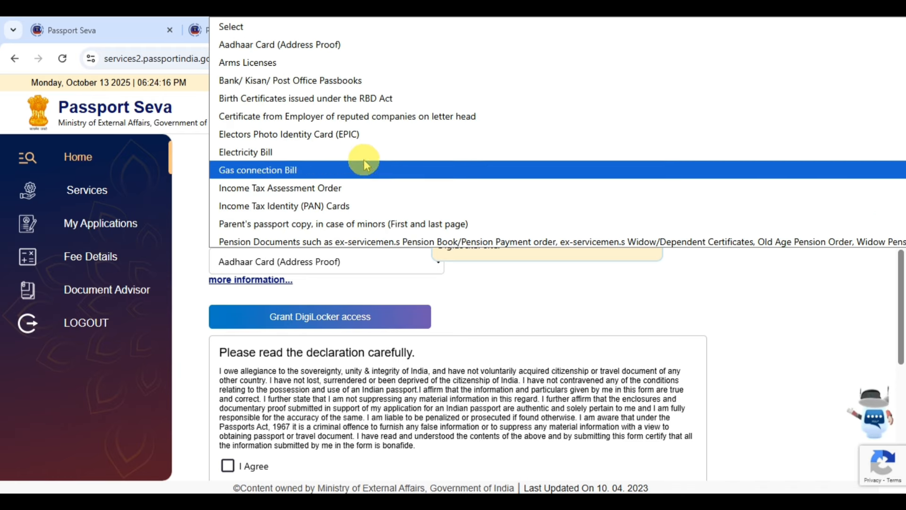
{"action": "left_click", "coordinate": [405, 101]}
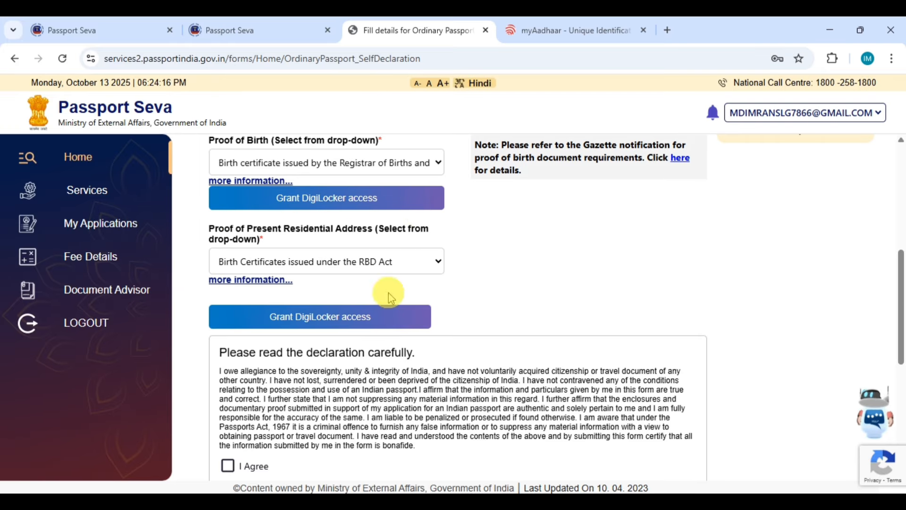
Step: Enter SILIGURI as the place of declaration and submit the application form
{"action": "scroll", "coordinate": [268, 294], "scroll_direction": "down", "scroll_amount": 2}
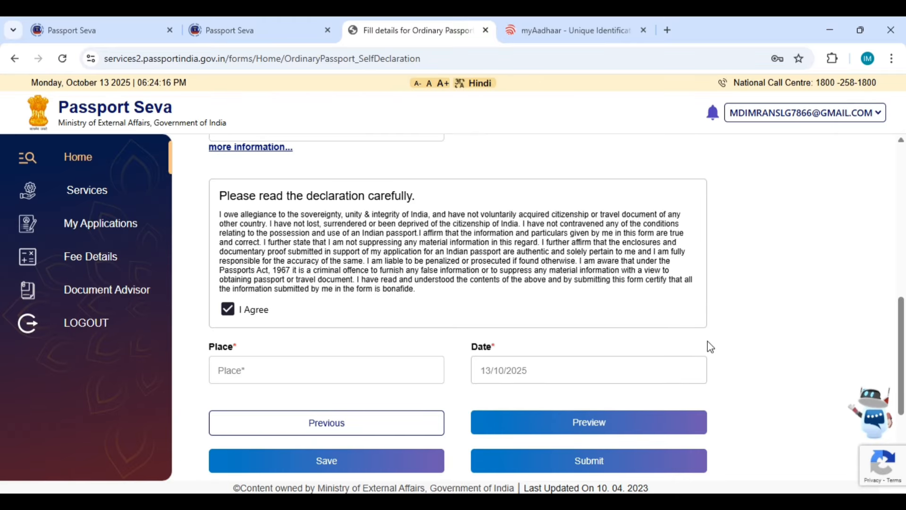
{"action": "scroll", "coordinate": [707, 341], "scroll_direction": "down", "scroll_amount": 1}
{"action": "scroll", "coordinate": [707, 340], "scroll_direction": "up", "scroll_amount": 1}
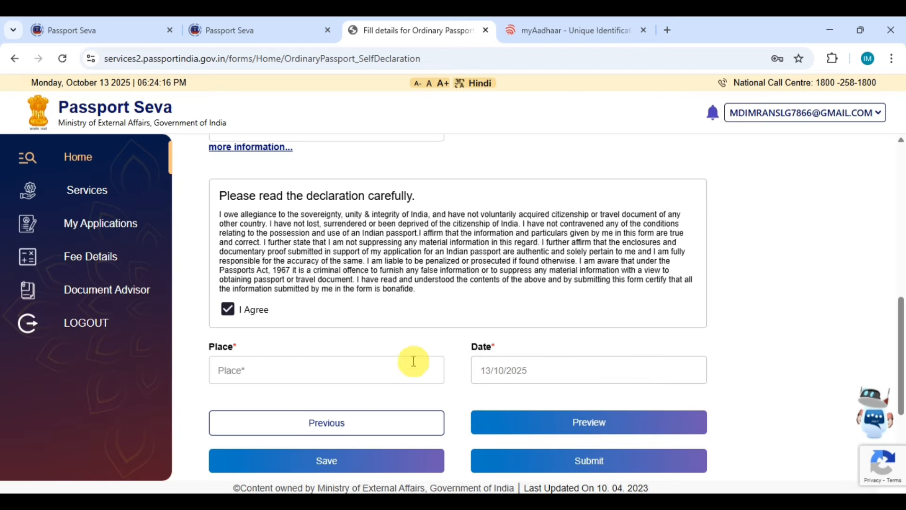
{"action": "left_click", "coordinate": [344, 372]}
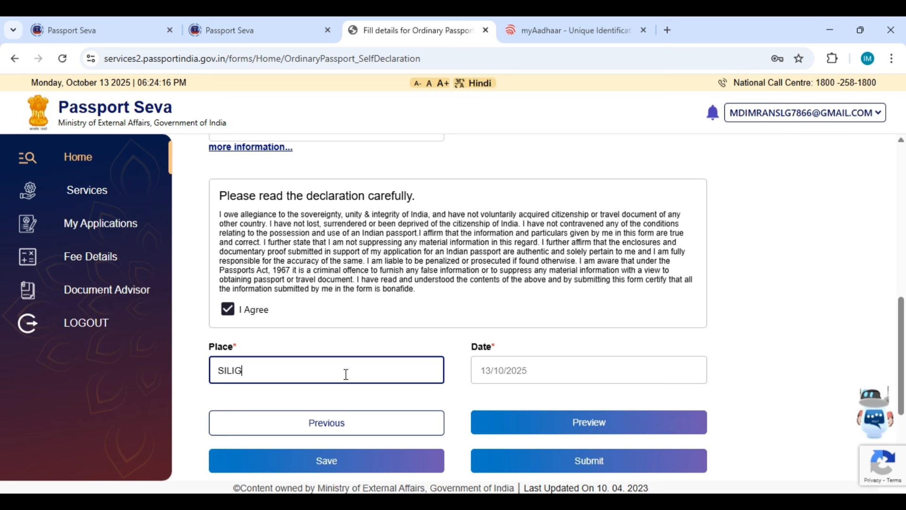
{"action": "type", "text": "SILIGURI"}
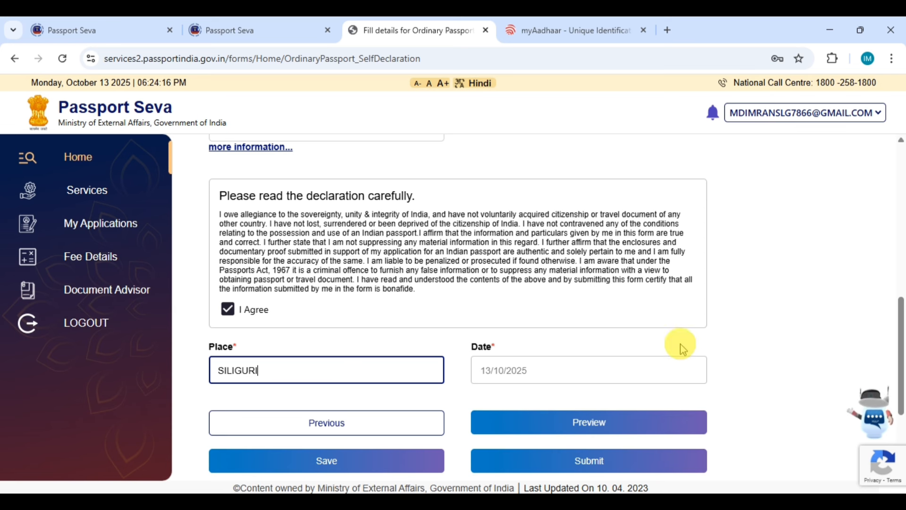
{"action": "scroll", "coordinate": [678, 347], "scroll_direction": "down", "scroll_amount": 1}
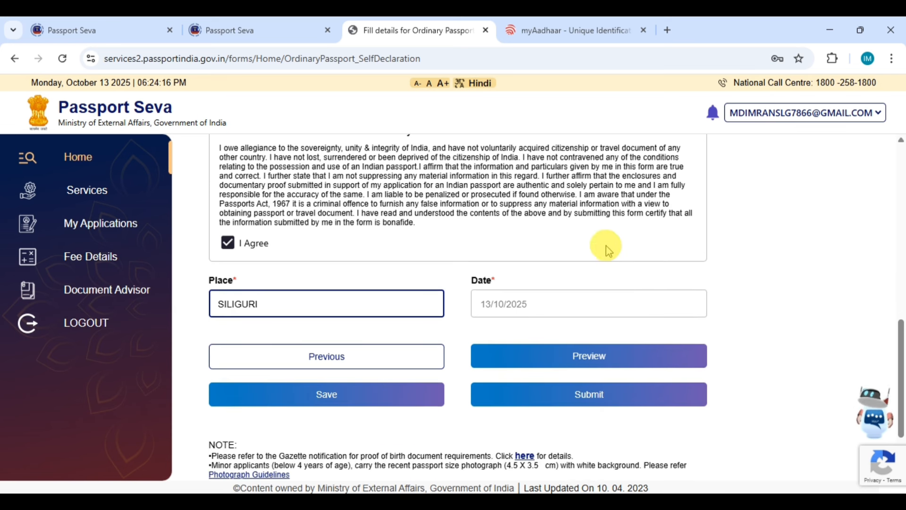
{"action": "left_click", "coordinate": [537, 401]}
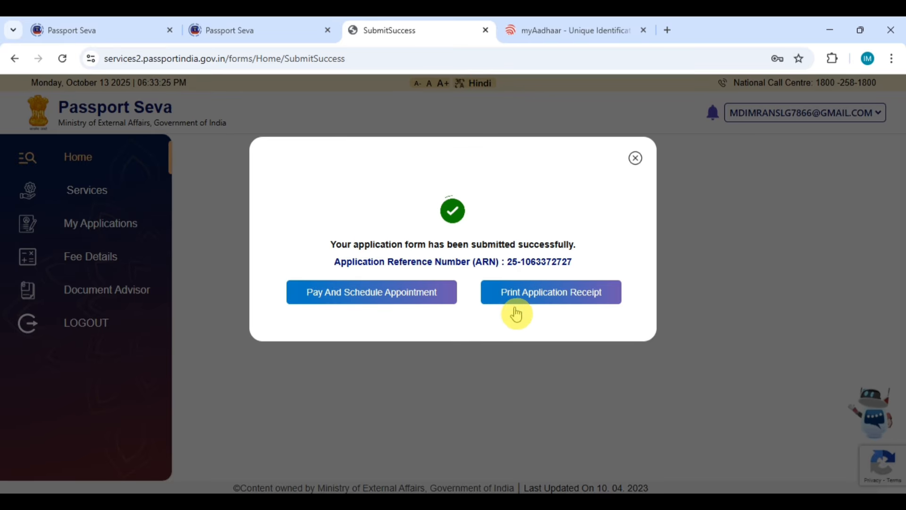
Step: Open the full application receipt and save it as Online Application Receipt.pdf
{"action": "left_click", "coordinate": [543, 300]}
{"action": "scroll", "coordinate": [532, 251], "scroll_direction": "down", "scroll_amount": 3}
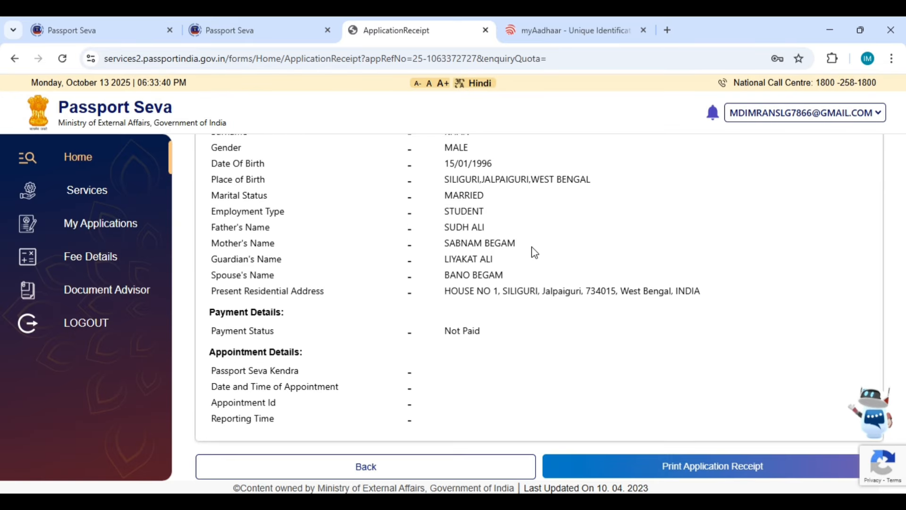
{"action": "left_click", "coordinate": [709, 469]}
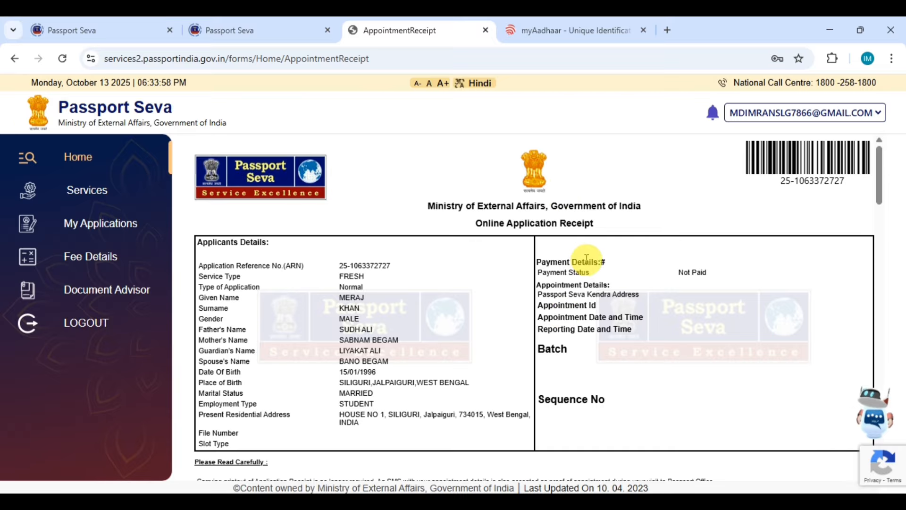
{"action": "scroll", "coordinate": [537, 267], "scroll_direction": "down", "scroll_amount": 15}
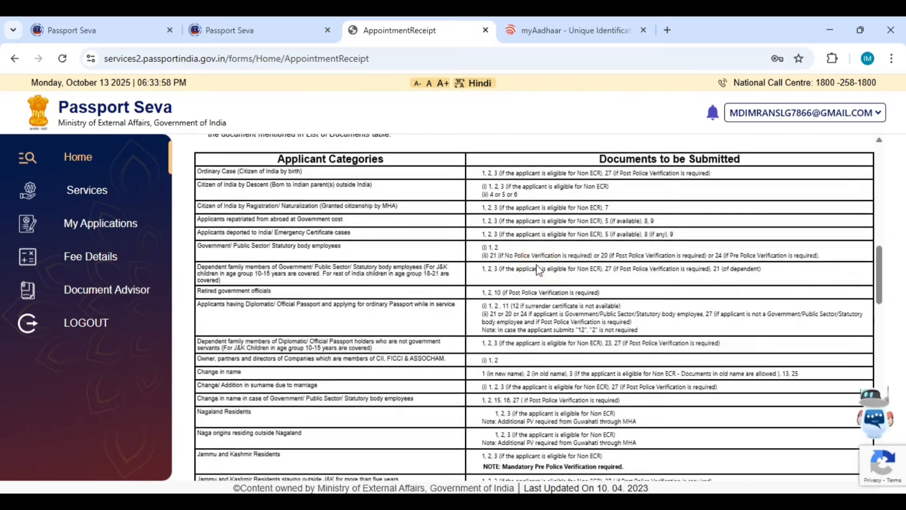
{"action": "scroll", "coordinate": [537, 268], "scroll_direction": "down", "scroll_amount": 15}
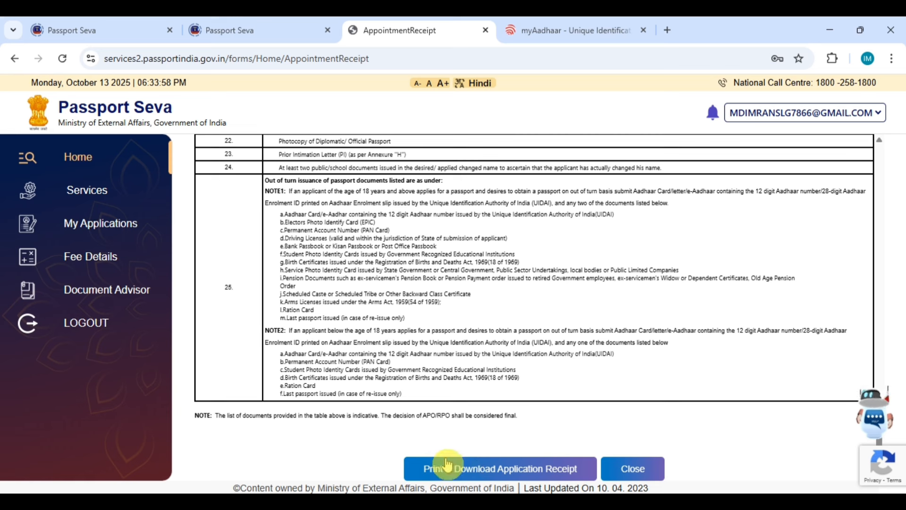
{"action": "left_click", "coordinate": [461, 469]}
{"action": "mouse_move", "coordinate": [774, 90]}
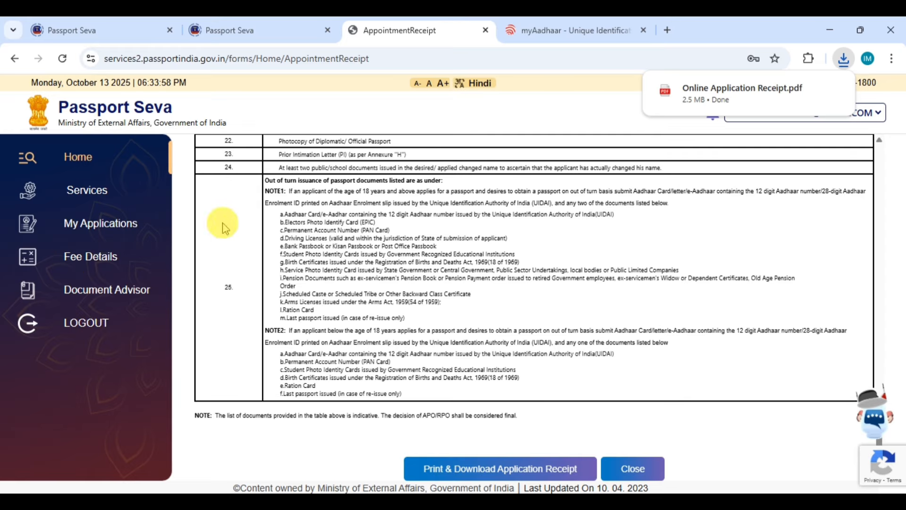
Step: From the application list, open the submitted application's details and choose Pay And Schedule Appointment
{"action": "left_click", "coordinate": [99, 226]}
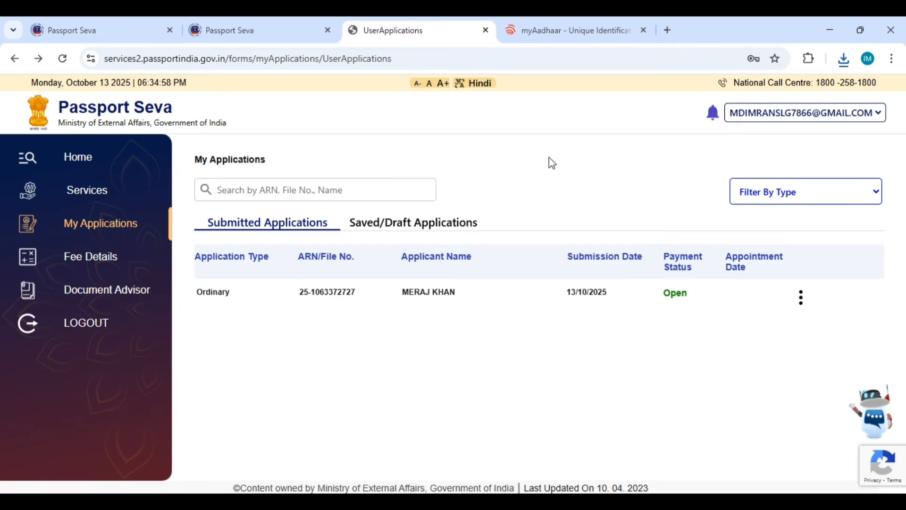
{"action": "left_click", "coordinate": [801, 305]}
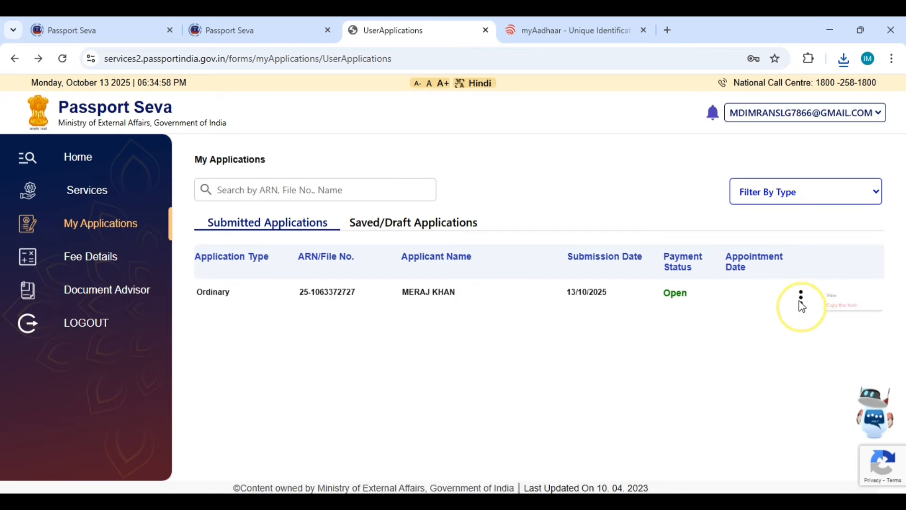
{"action": "left_click", "coordinate": [806, 294]}
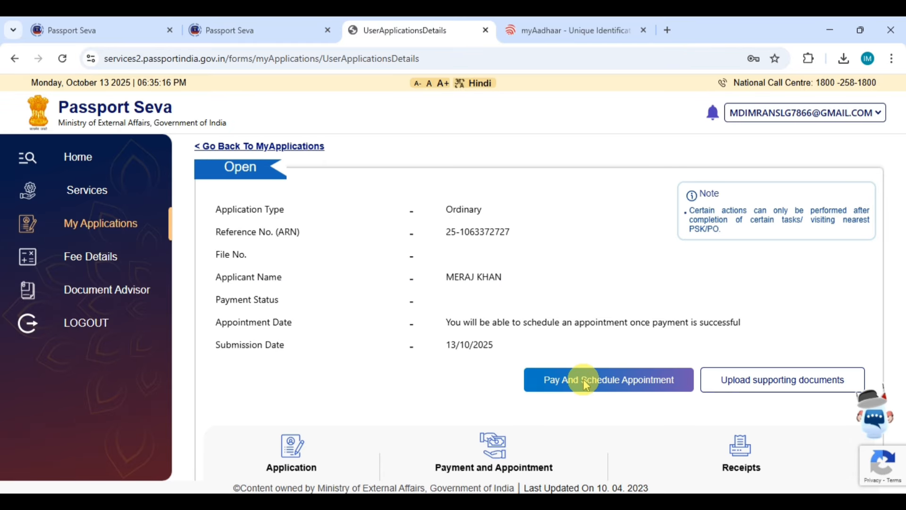
{"action": "left_click", "coordinate": [585, 385]}
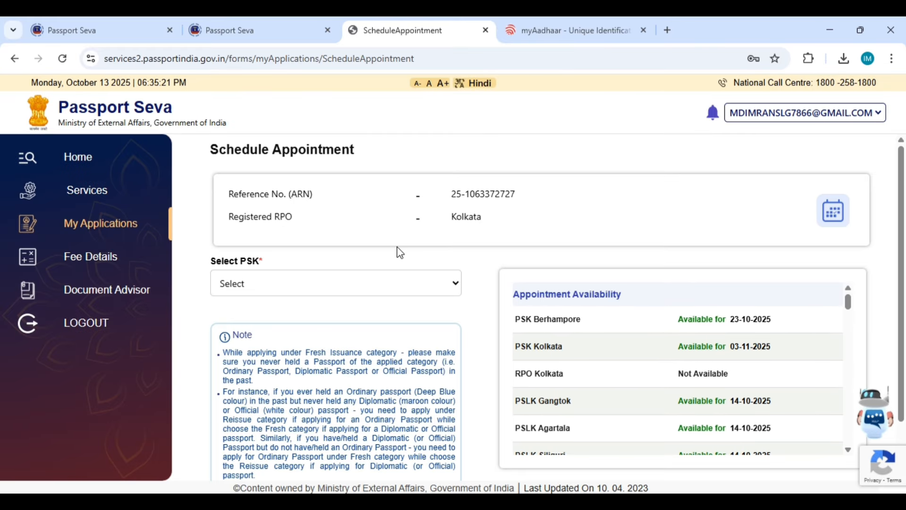
Step: Select PSLK Siliguri from the list of Passport Seva centres
{"action": "left_click", "coordinate": [428, 285]}
{"action": "left_click", "coordinate": [429, 285]}
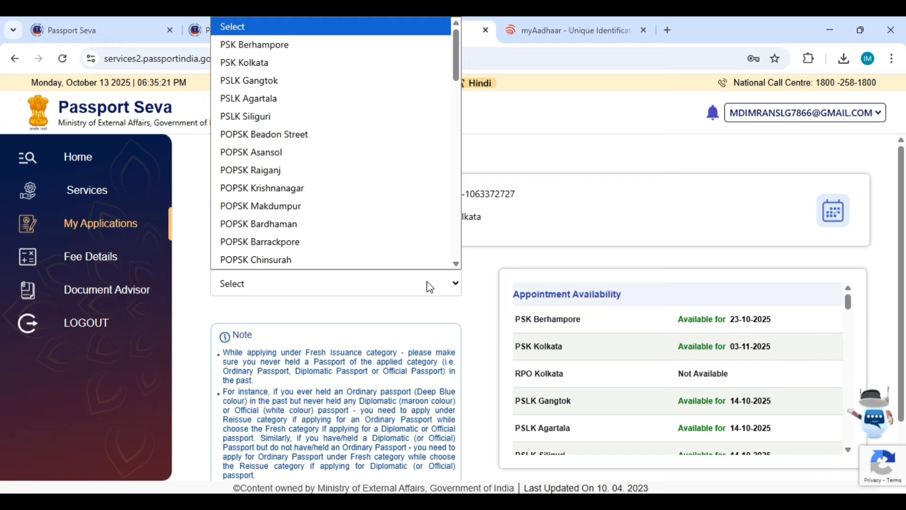
{"action": "scroll", "coordinate": [363, 142], "scroll_direction": "down", "scroll_amount": 1}
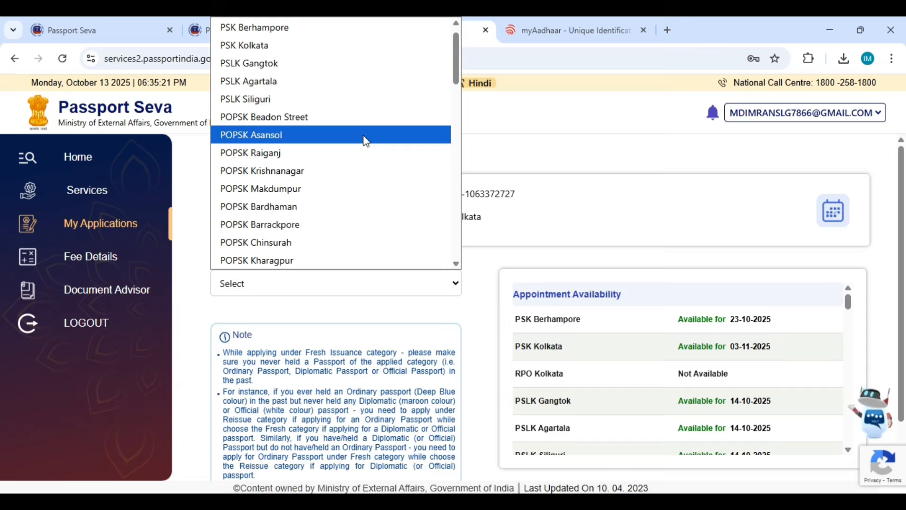
{"action": "left_click", "coordinate": [356, 99]}
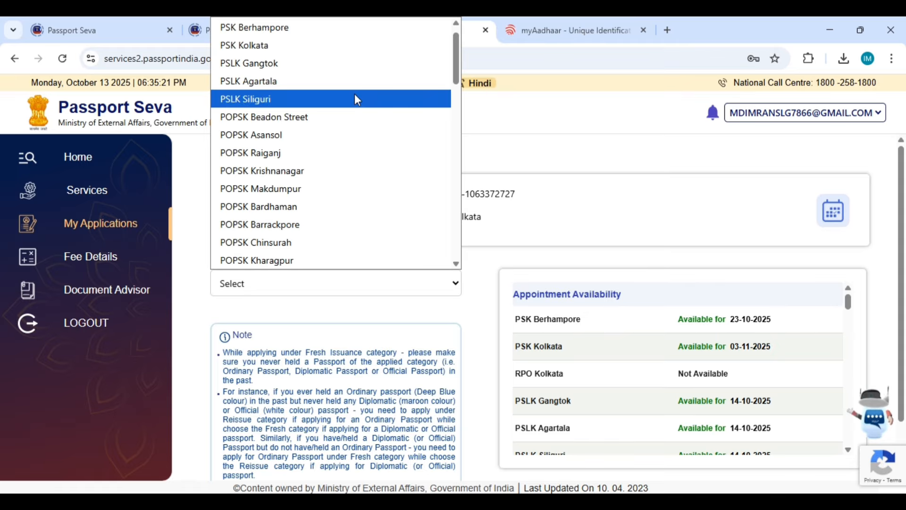
{"action": "left_click", "coordinate": [354, 100]}
{"action": "left_click", "coordinate": [514, 157]}
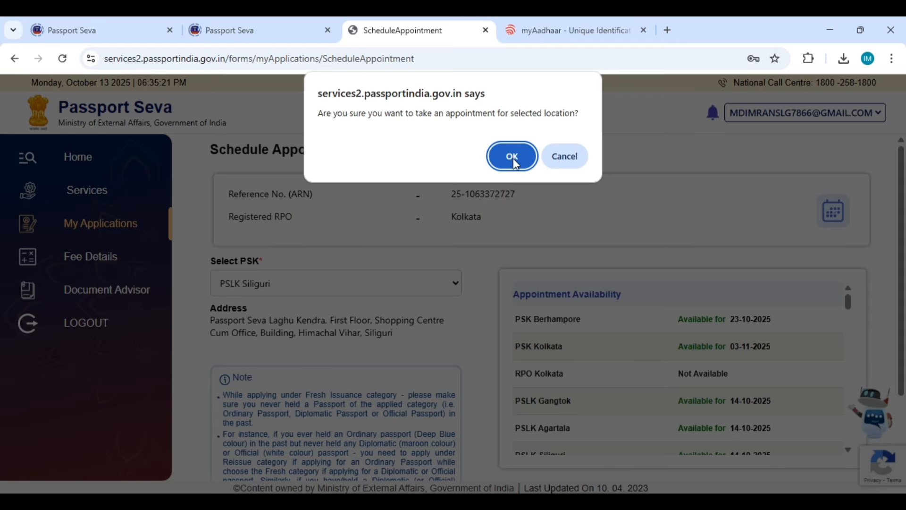
Step: Confirm PSLK Siliguri, book 15/10/2025 as the appointment date, and proceed to payment
{"action": "left_click", "coordinate": [514, 158]}
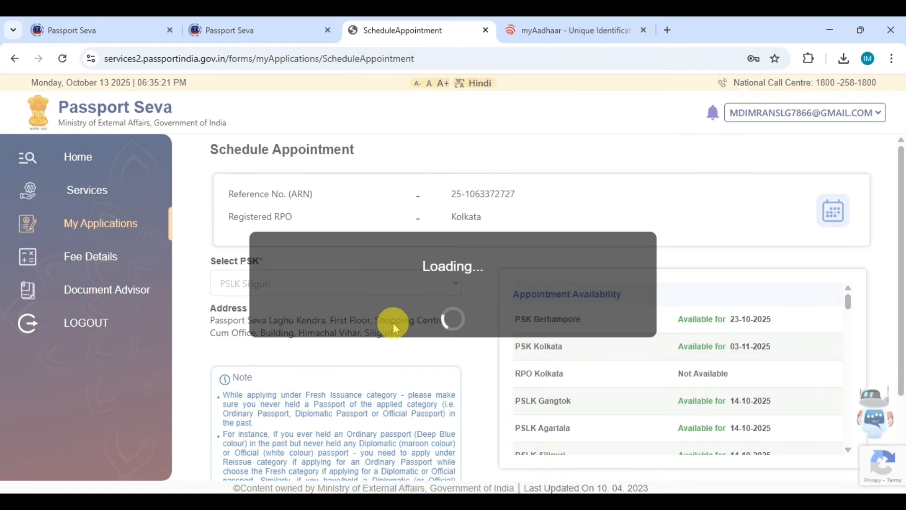
{"action": "scroll", "coordinate": [232, 234], "scroll_direction": "down", "scroll_amount": 3}
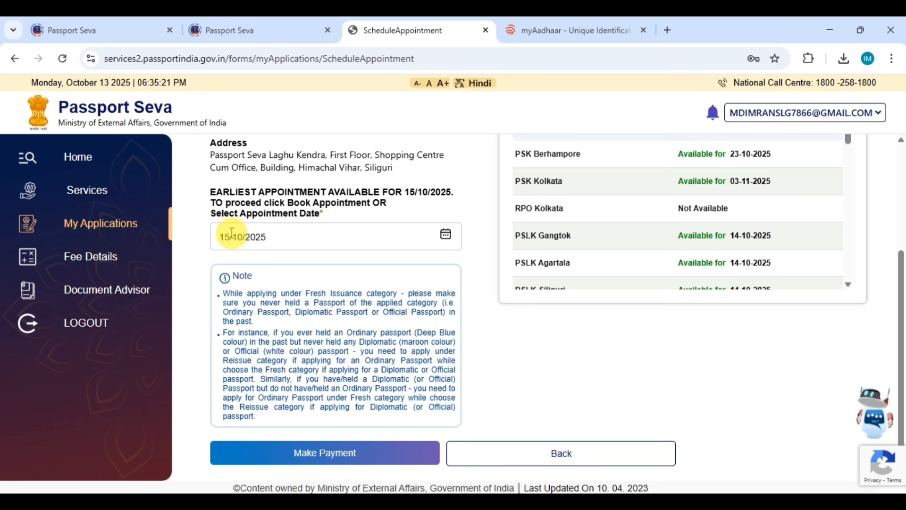
{"action": "left_click", "coordinate": [445, 234]}
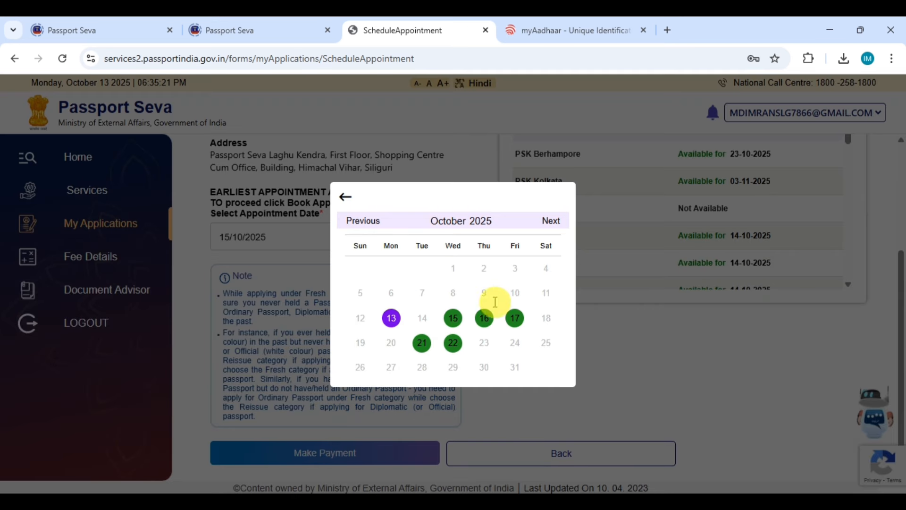
{"action": "left_click", "coordinate": [453, 324]}
{"action": "scroll", "coordinate": [392, 238], "scroll_direction": "up", "scroll_amount": 4}
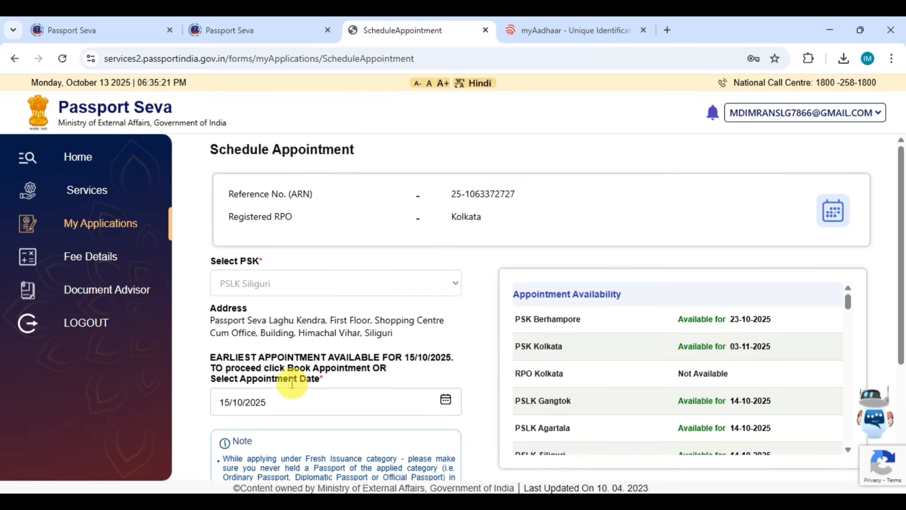
{"action": "scroll", "coordinate": [302, 373], "scroll_direction": "down", "scroll_amount": 4}
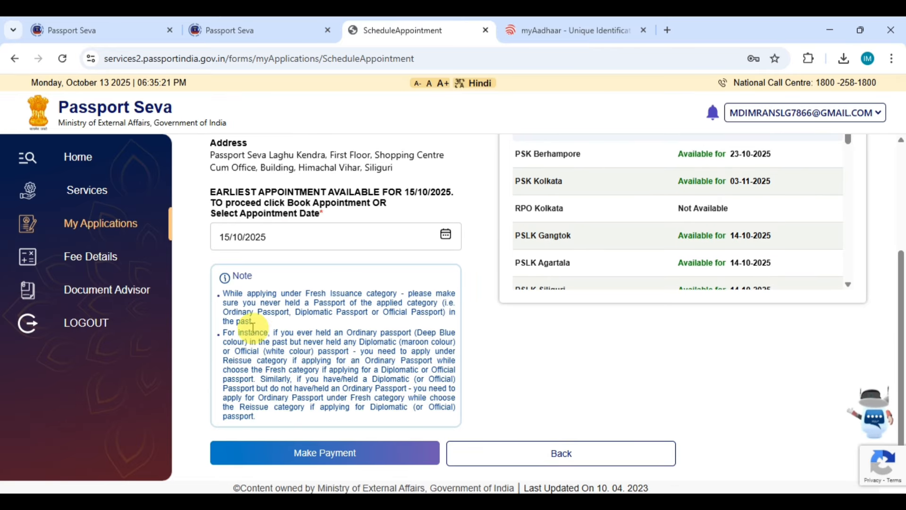
{"action": "left_click", "coordinate": [368, 455]}
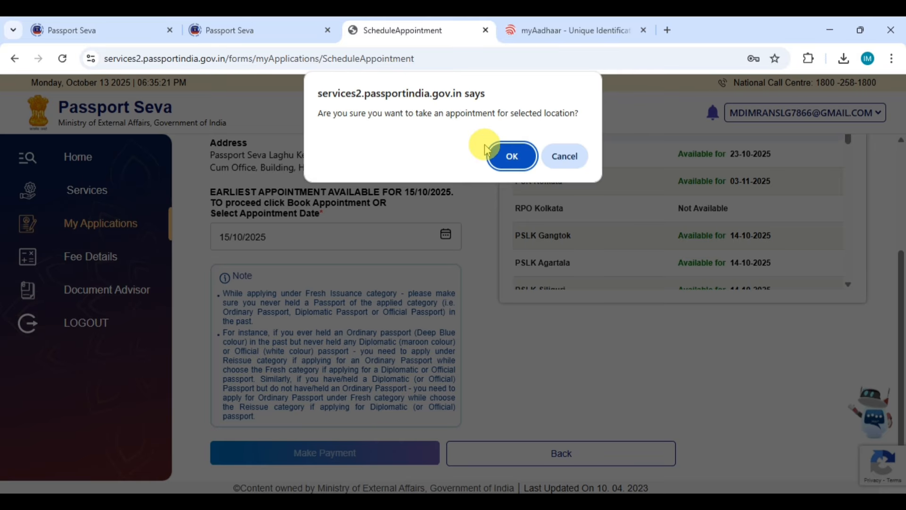
{"action": "left_click", "coordinate": [512, 157]}
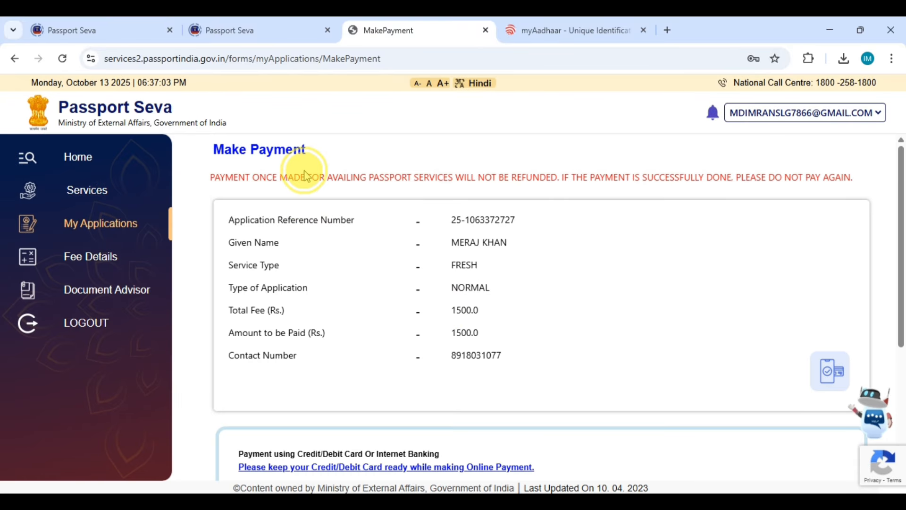
Step: Check the Rs. 1500 fee and non-refundable warning, then choose Pay Now
{"action": "left_click_drag", "start_coordinate": [210, 178], "coordinate": [326, 192]}
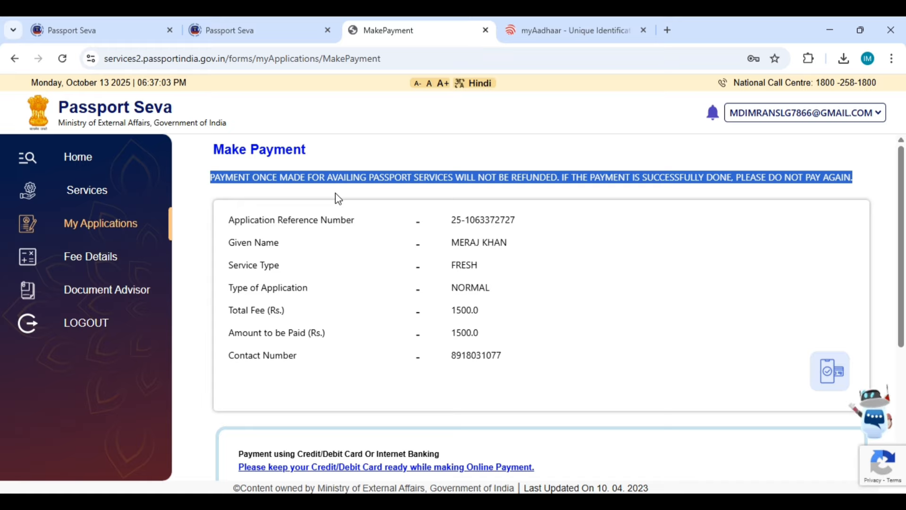
{"action": "left_click", "coordinate": [358, 268]}
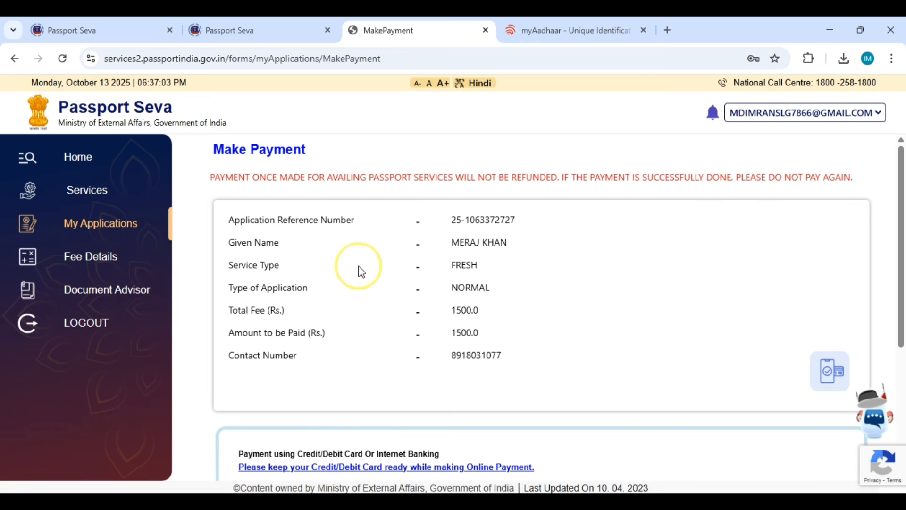
{"action": "scroll", "coordinate": [330, 236], "scroll_direction": "down", "scroll_amount": 4}
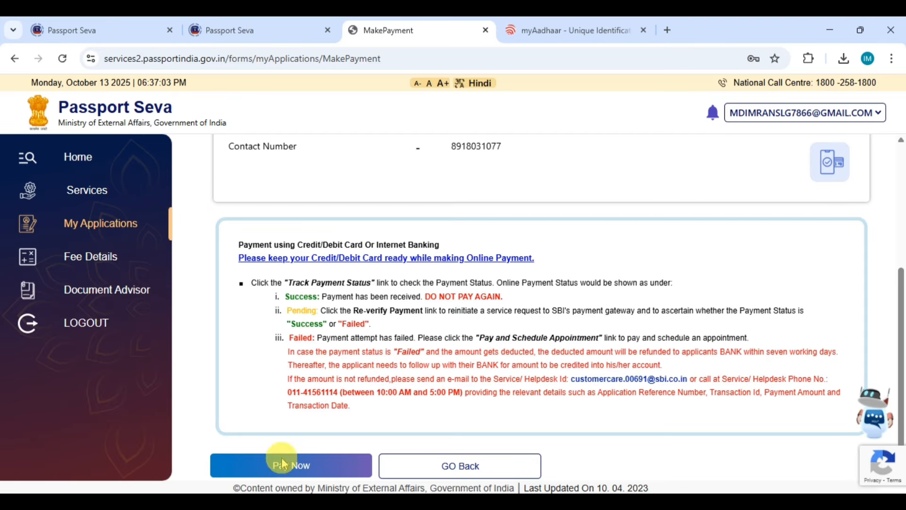
{"action": "left_click", "coordinate": [310, 469]}
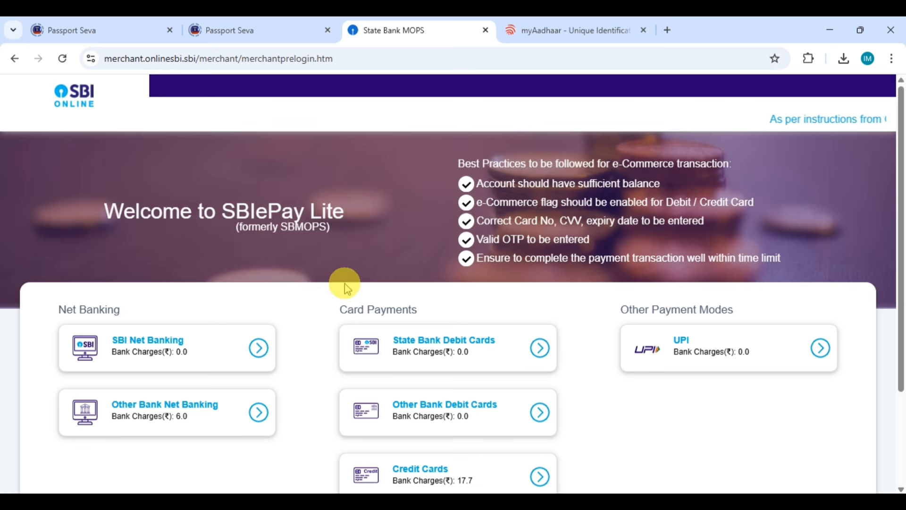
Step: Pick UPI under Other Payment Modes on the SBIePay Lite page
{"action": "scroll", "coordinate": [344, 284], "scroll_direction": "down", "scroll_amount": 1}
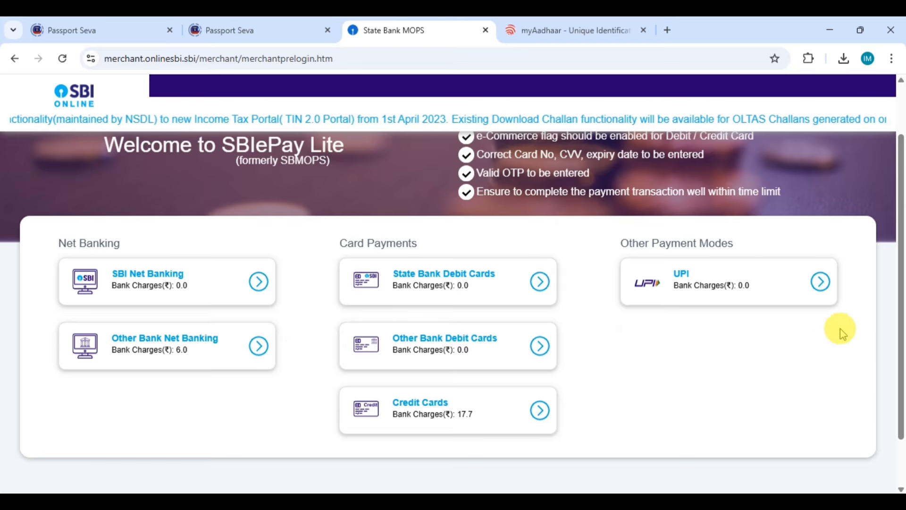
{"action": "left_click", "coordinate": [822, 283]}
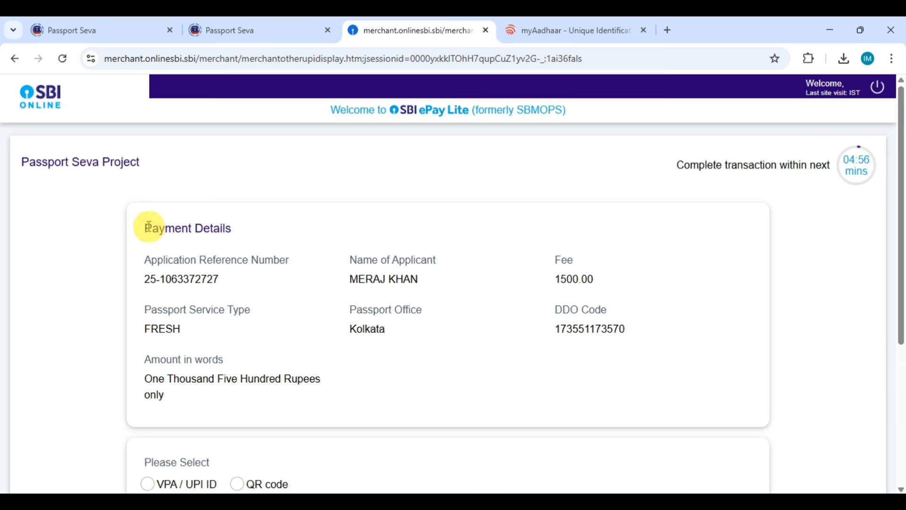
Step: Select the QR code option to get a payment QR code for Rs 1500.00
{"action": "scroll", "coordinate": [447, 289], "scroll_direction": "down", "scroll_amount": 4}
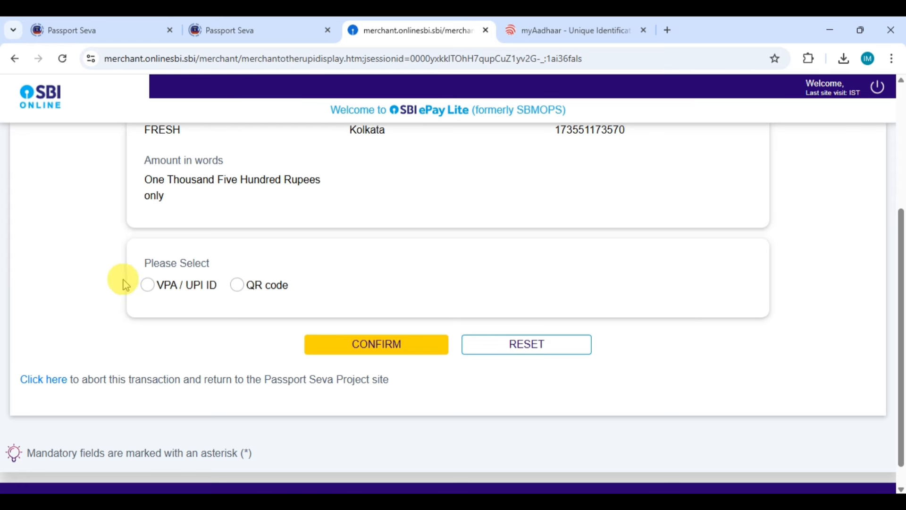
{"action": "left_click", "coordinate": [147, 286]}
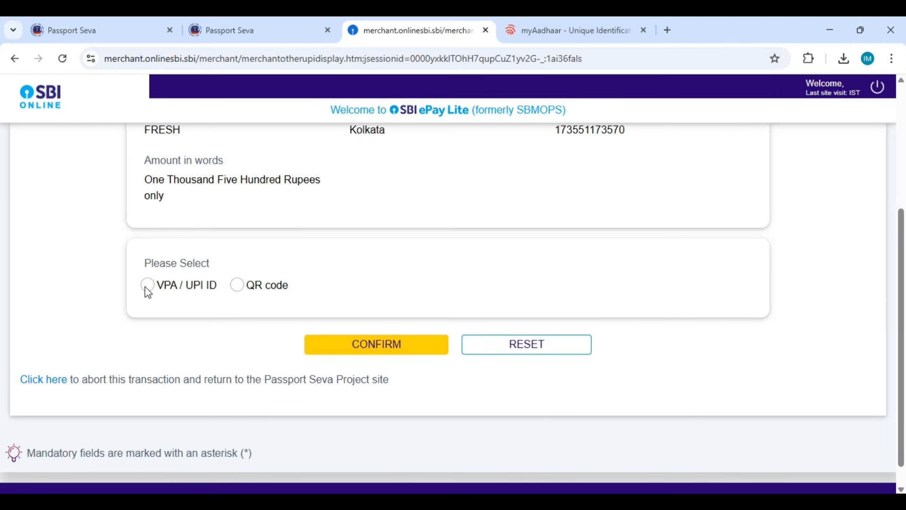
{"action": "left_click", "coordinate": [238, 286]}
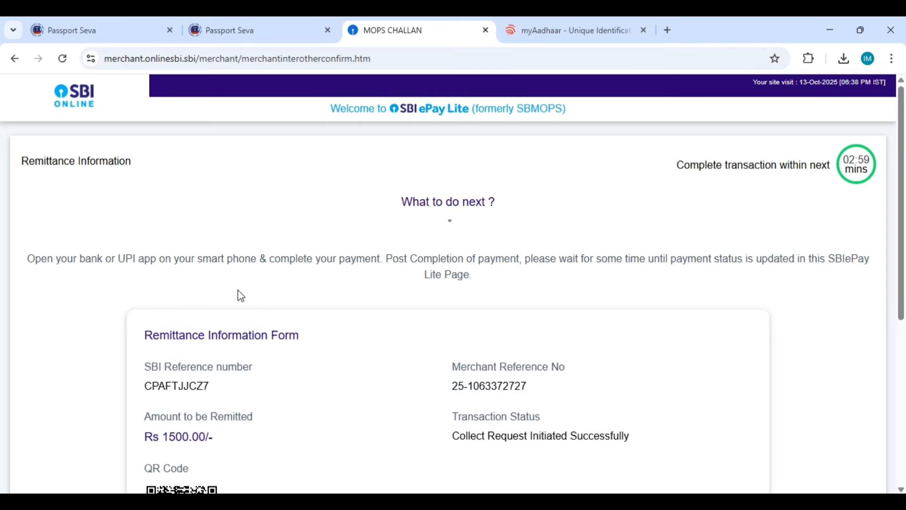
Step: Scroll through the SBI ePay Lite remittance form to view the Rs 1500.00 collect request and its UPI QR code
{"action": "scroll", "coordinate": [388, 298], "scroll_direction": "down", "scroll_amount": 5}
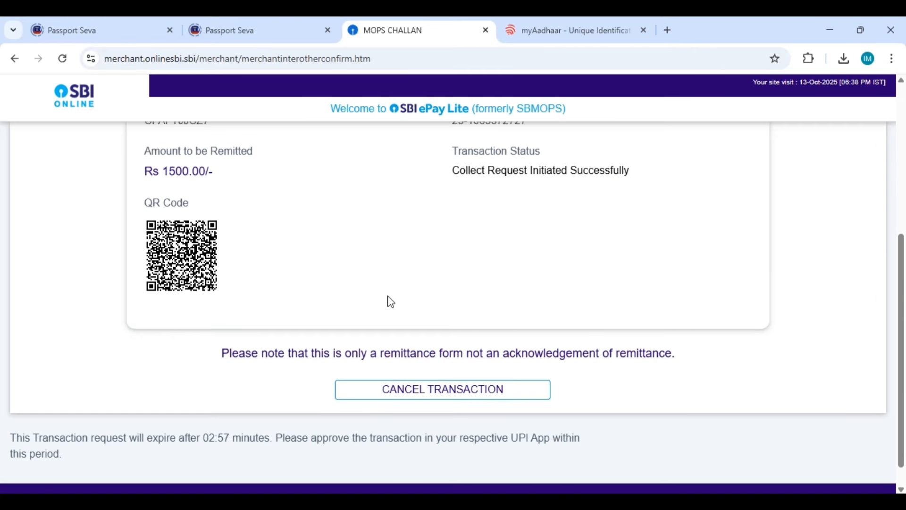
{"action": "left_click", "coordinate": [381, 300]}
{"action": "scroll", "coordinate": [381, 303], "scroll_direction": "up", "scroll_amount": 2}
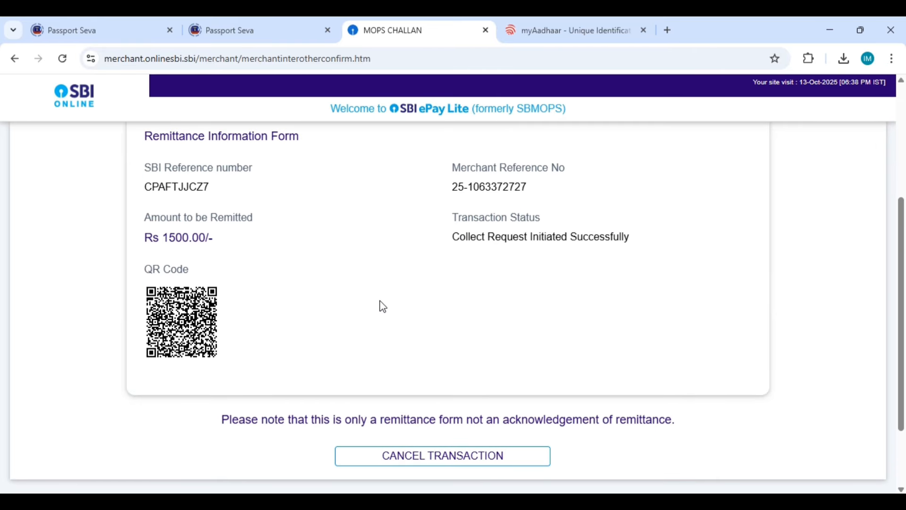
{"action": "scroll", "coordinate": [380, 303], "scroll_direction": "up", "scroll_amount": 2}
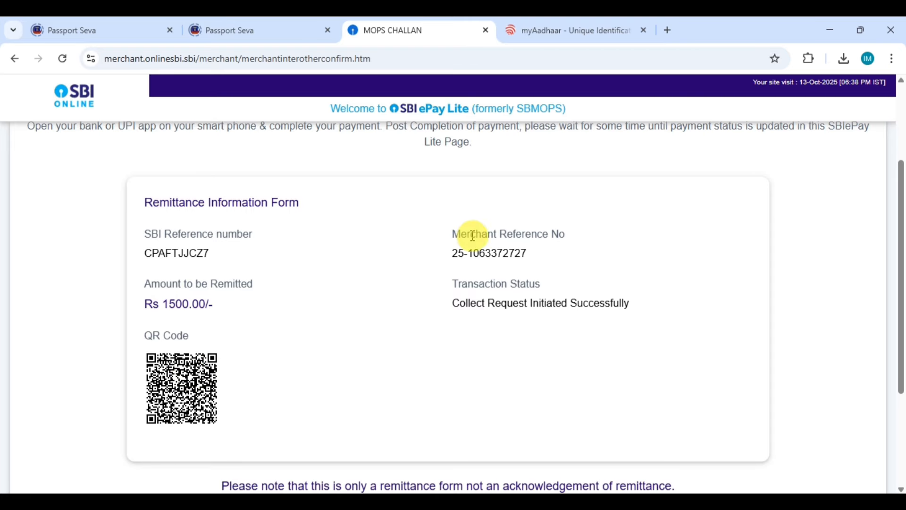
{"action": "scroll", "coordinate": [520, 401], "scroll_direction": "down", "scroll_amount": 2}
{"action": "scroll", "coordinate": [684, 331], "scroll_direction": "up", "scroll_amount": 5}
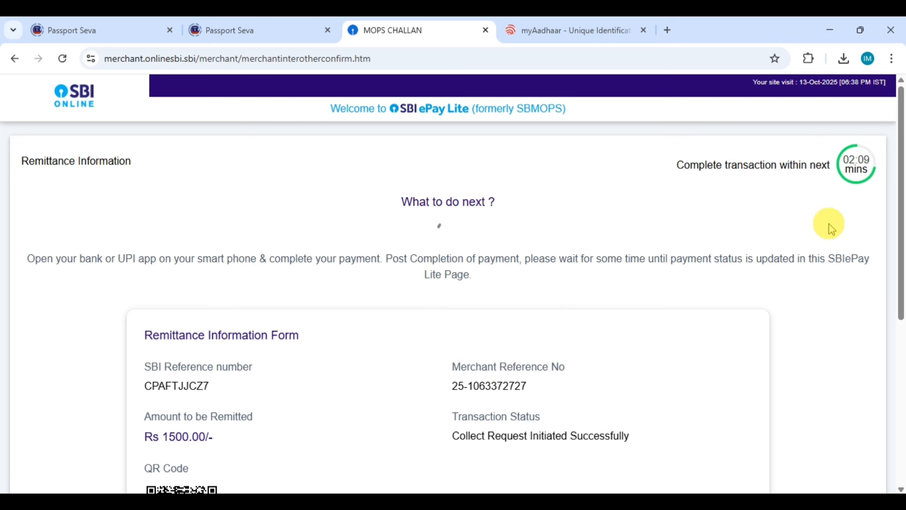
{"action": "scroll", "coordinate": [829, 225], "scroll_direction": "down", "scroll_amount": 6}
{"action": "scroll", "coordinate": [566, 264], "scroll_direction": "up", "scroll_amount": 6}
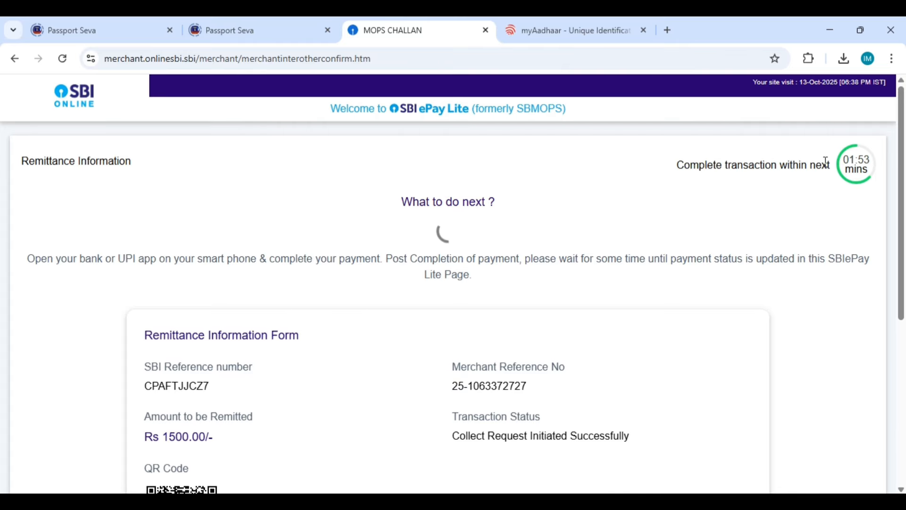
{"action": "scroll", "coordinate": [267, 328], "scroll_direction": "down", "scroll_amount": 4}
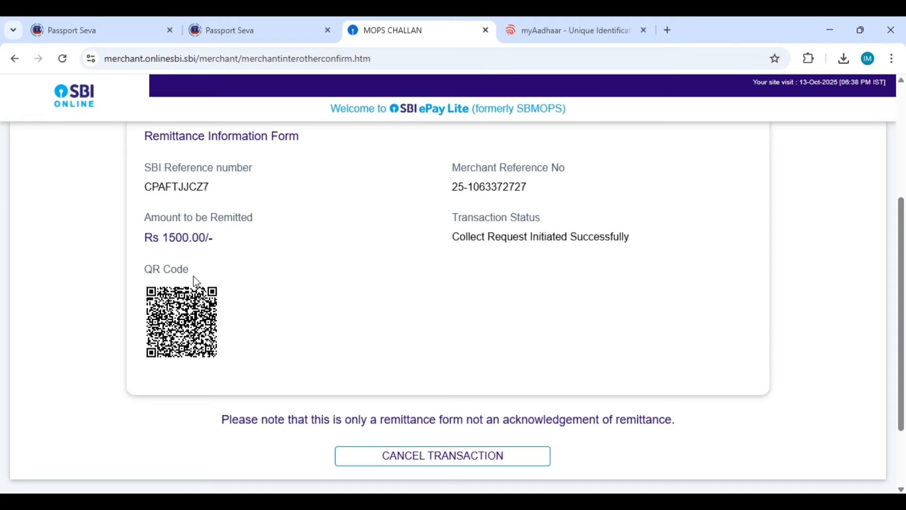
{"action": "scroll", "coordinate": [443, 237], "scroll_direction": "down", "scroll_amount": 2}
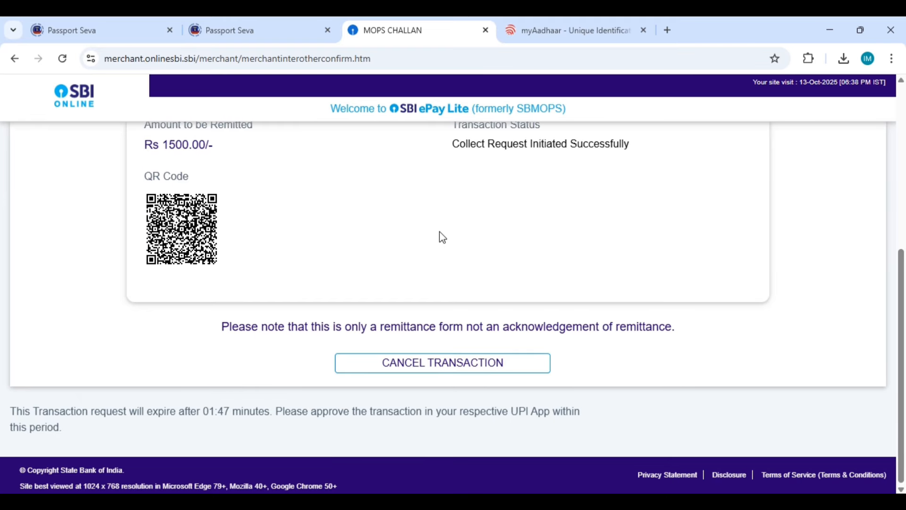